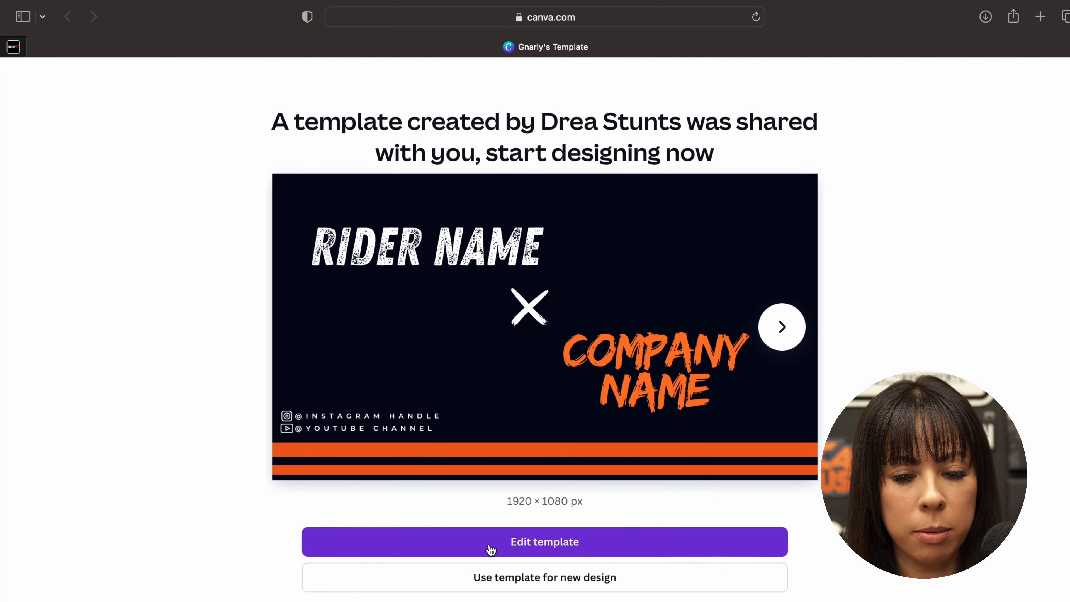
- Open the shared template for editing and replace the RIDER NAME title on the cover slide with the rider's name
click(491, 550)
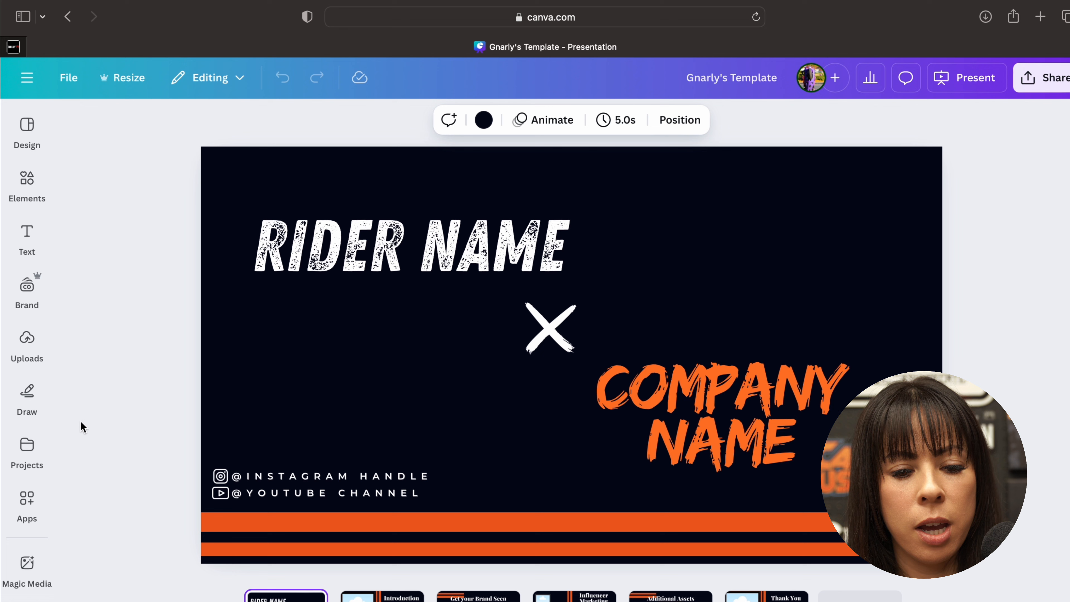
click(159, 268)
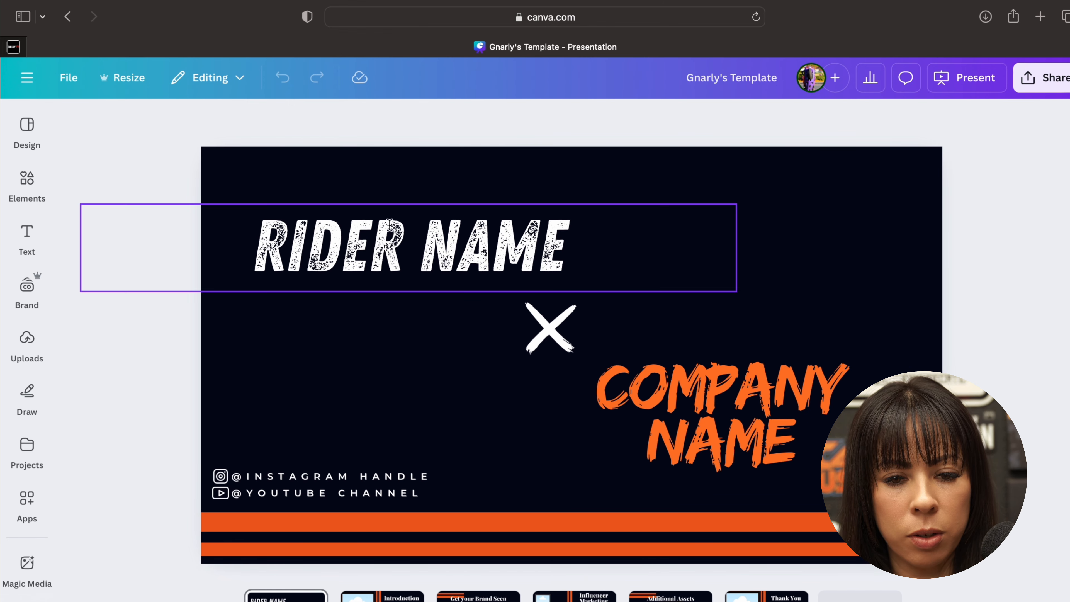
click(368, 248)
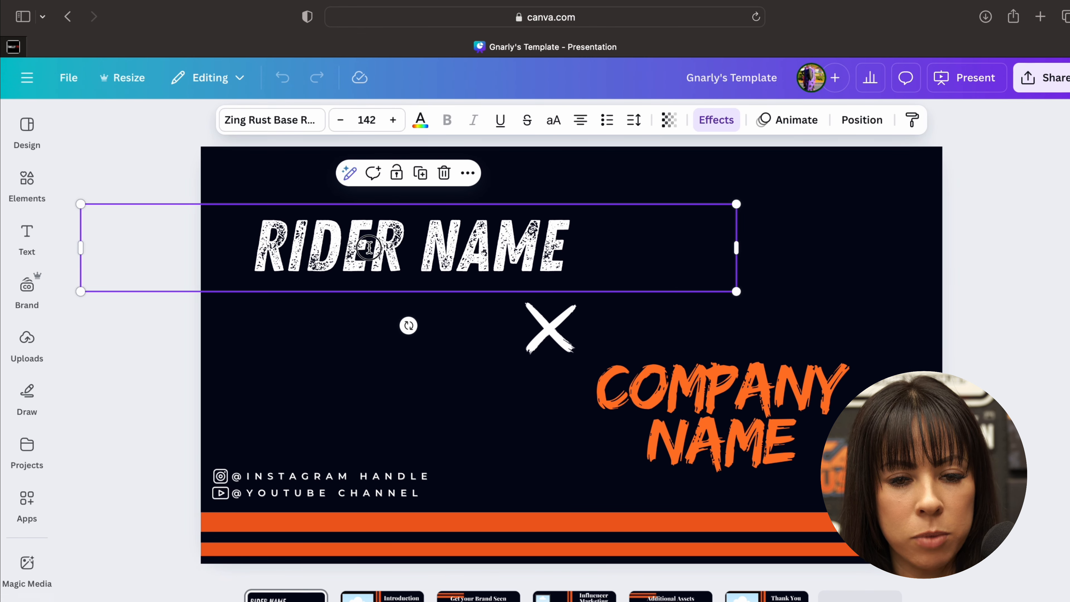
click(369, 248)
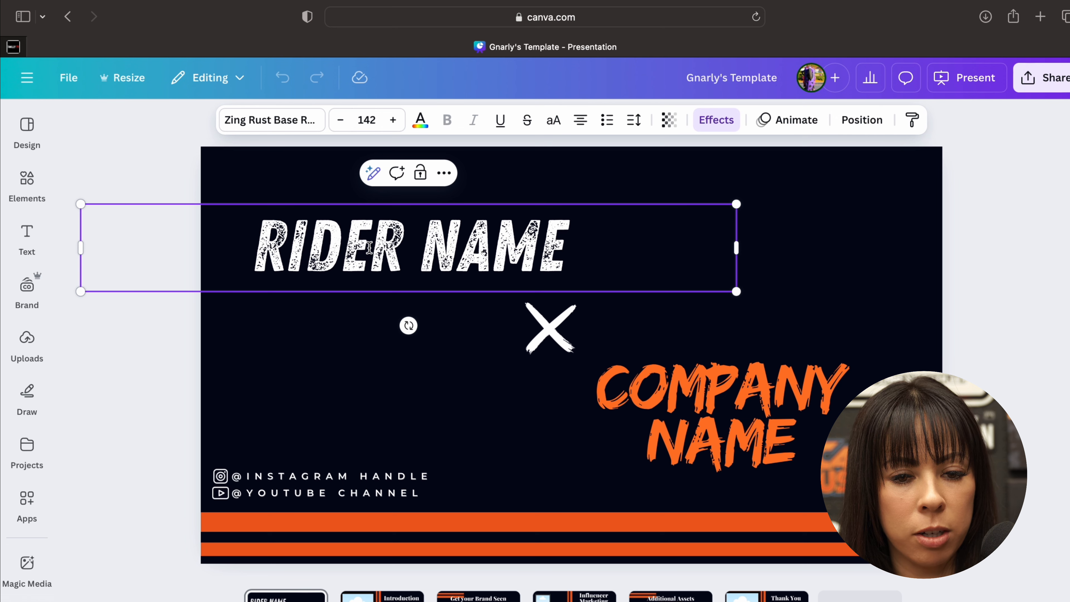
triple_click(369, 248)
text(D)
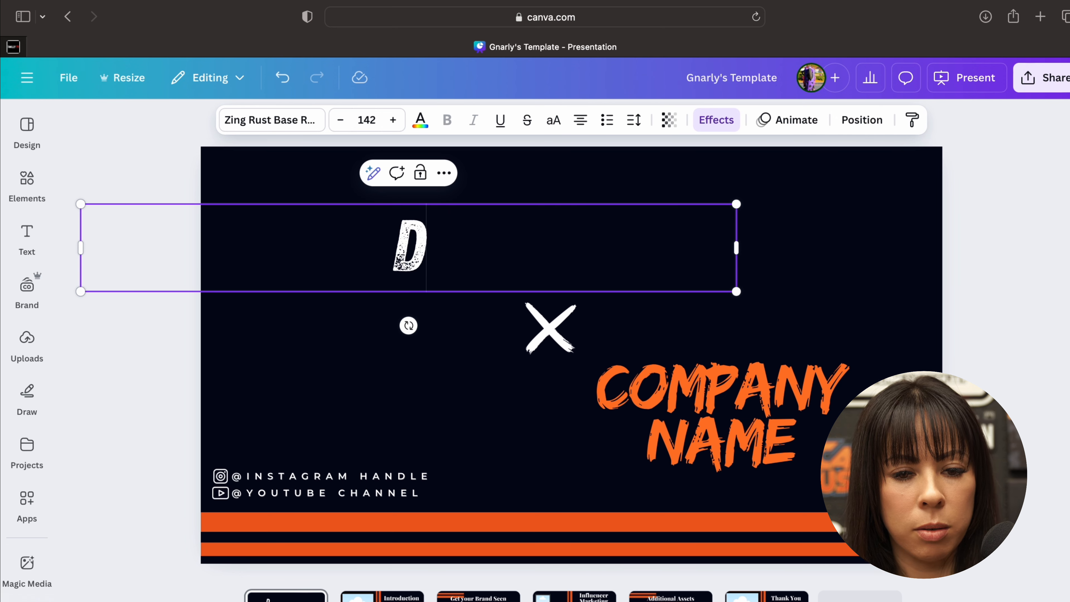
text(REA STUNTS)
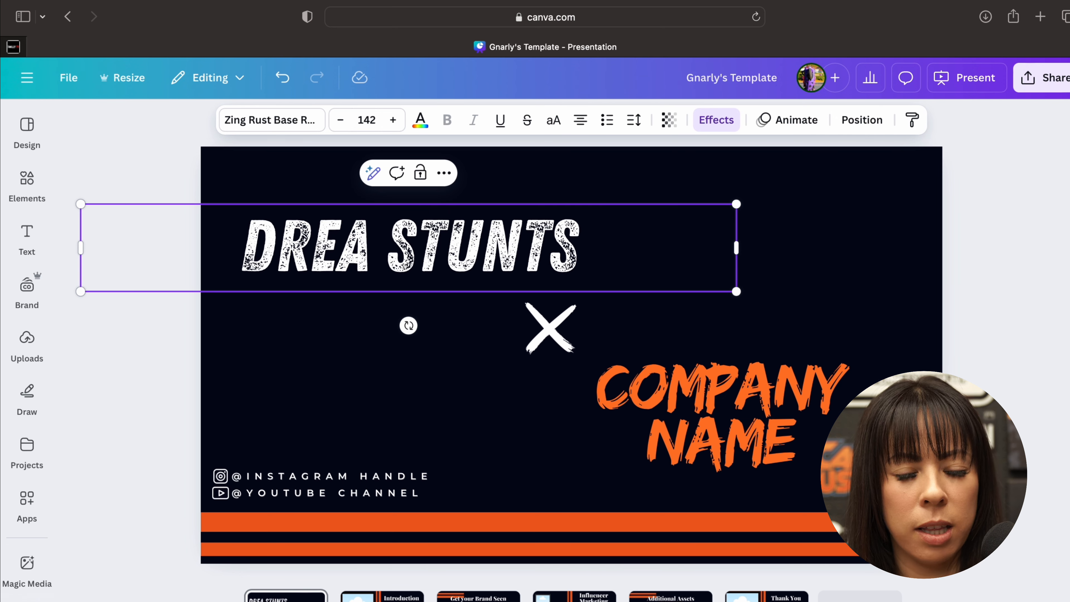
click(347, 370)
- Replace the orange COMPANY NAME text on the cover slide with BASSANI
click(799, 446)
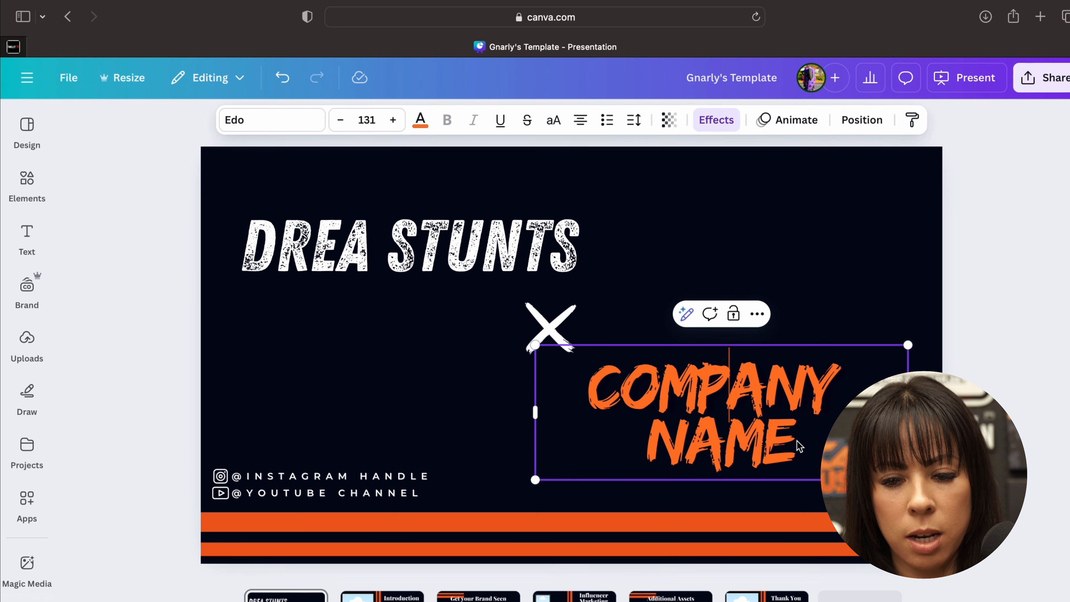
double_click(724, 435)
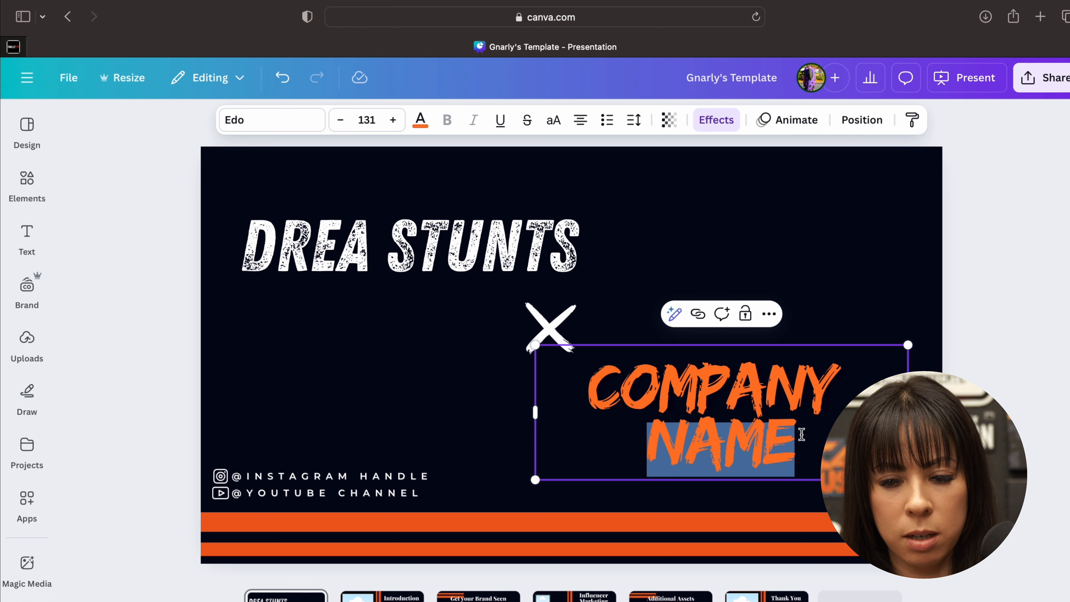
key(super+a)
text(BASSANI)
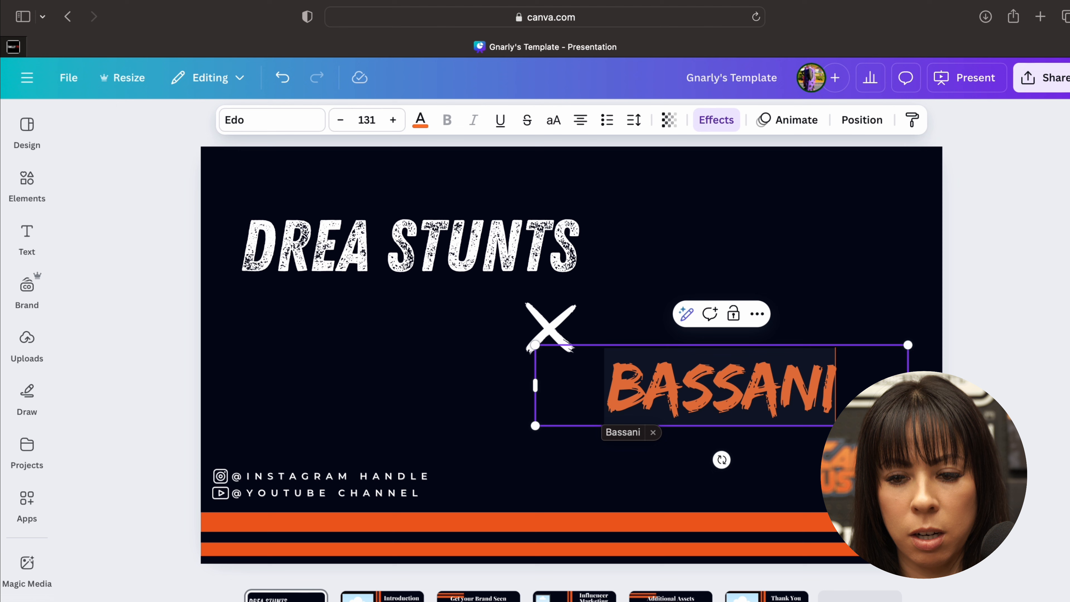
click(1015, 418)
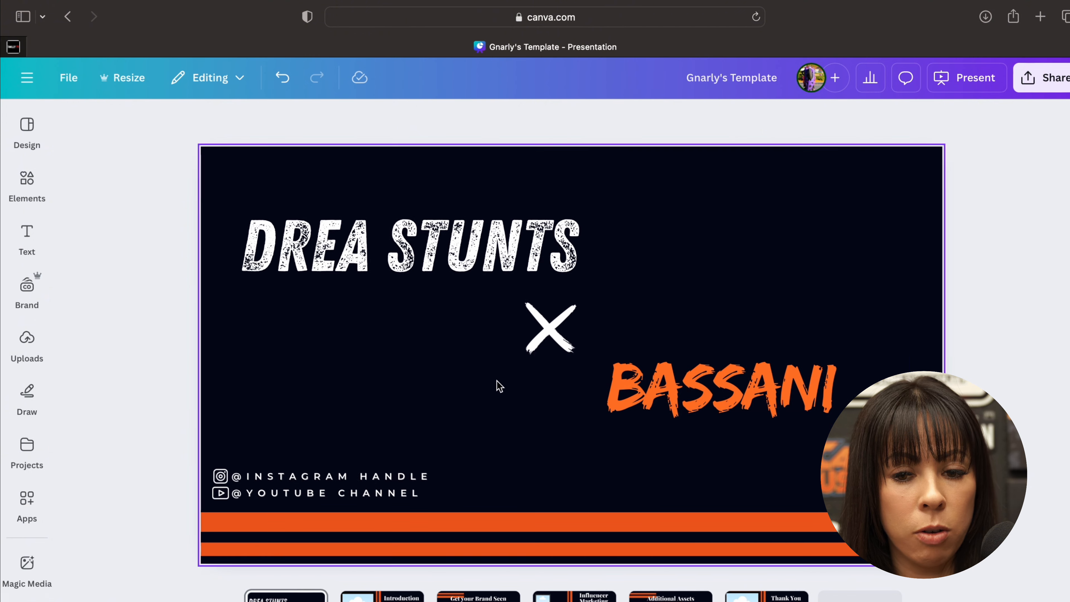
- Replace the orange company text with the uploaded Sidewayz Patrol logo, scaled to about half size and placed below and right of the X
click(603, 384)
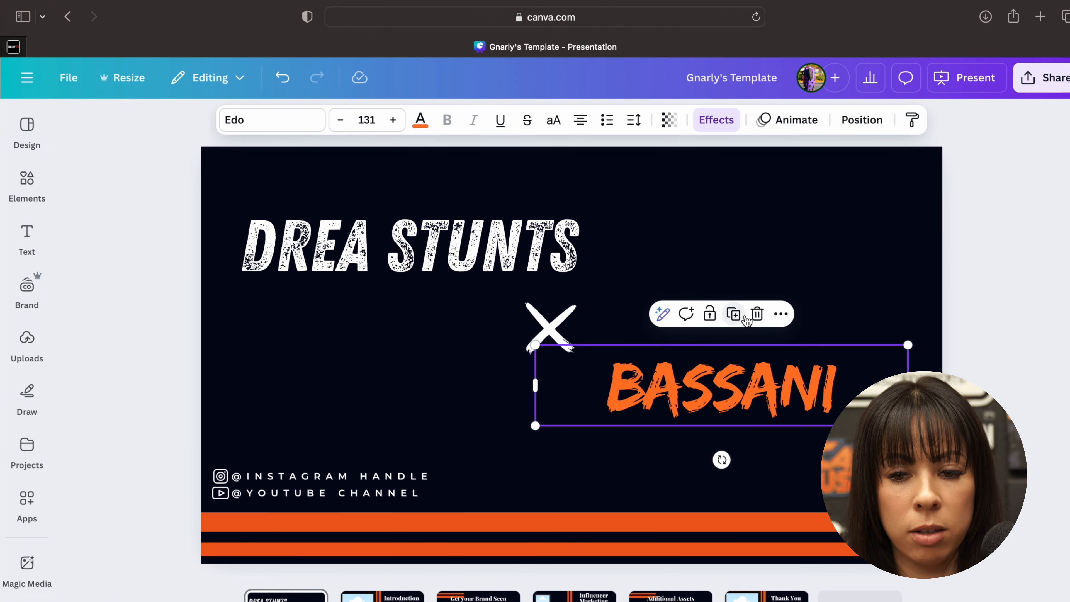
click(757, 314)
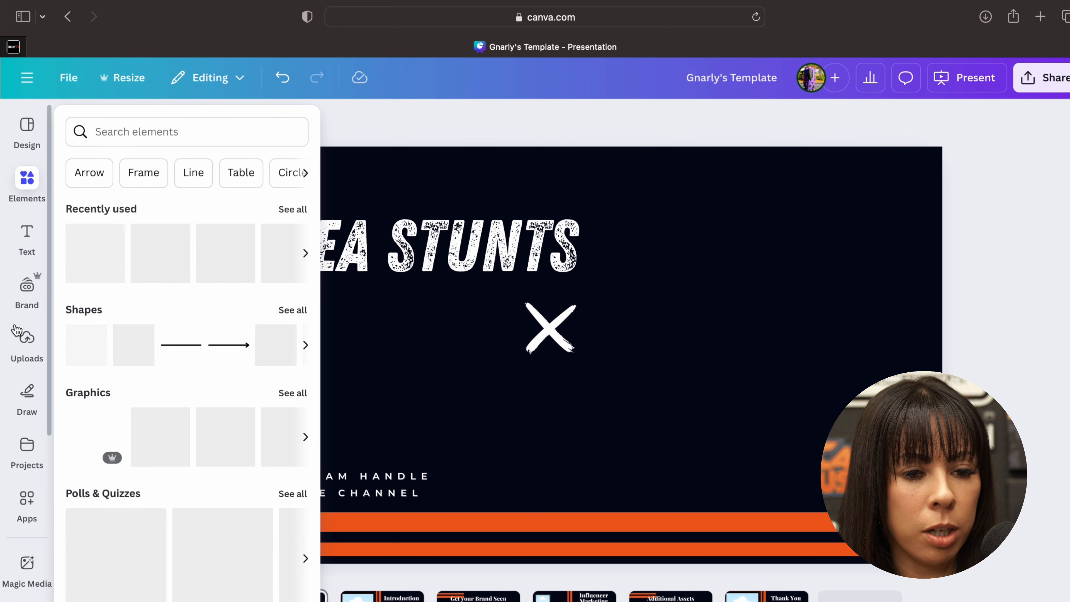
click(26, 360)
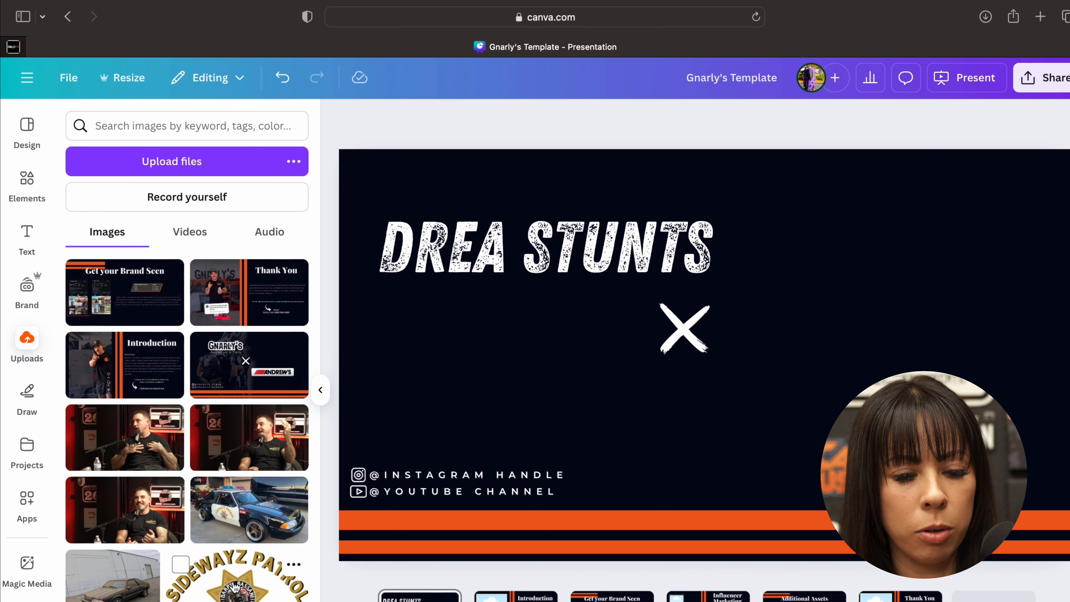
click(225, 579)
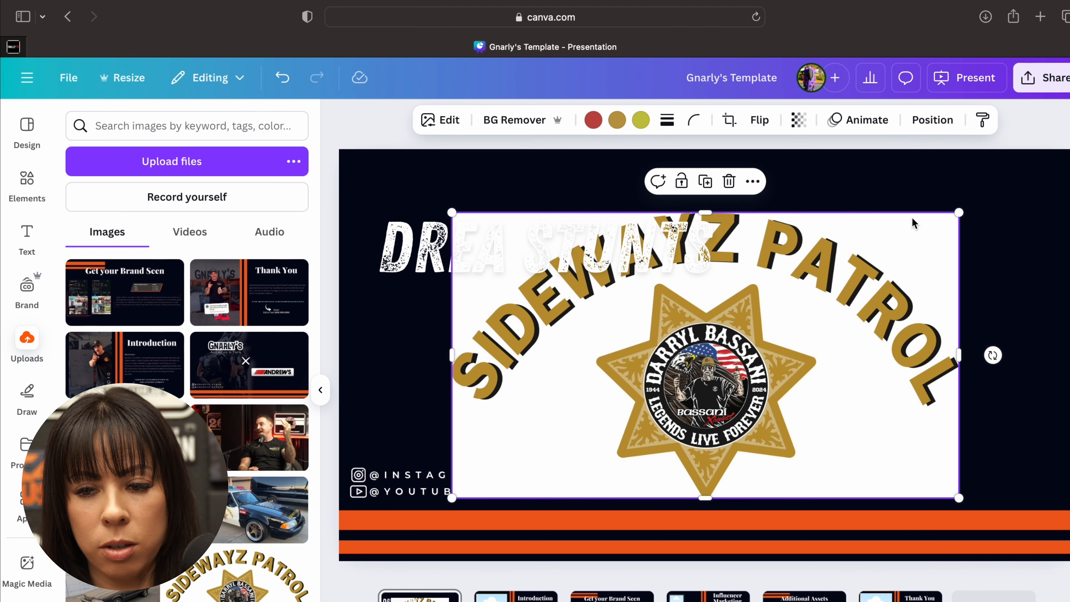
drag(957, 214, 720, 395)
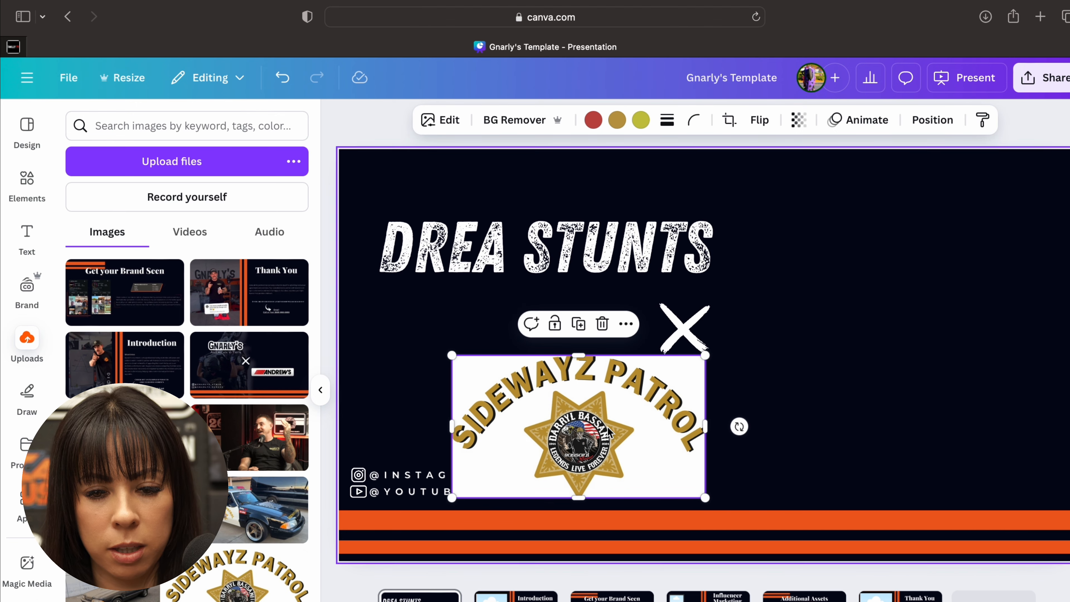
drag(528, 470, 792, 448)
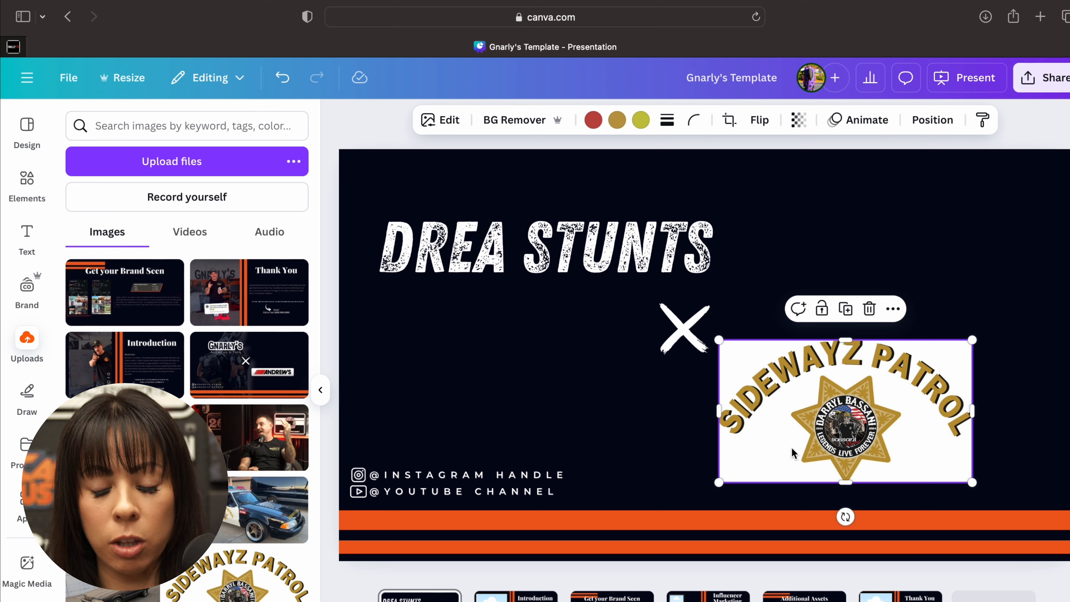
- Remove the white background from the Sidewayz Patrol logo with BG Remover
click(632, 443)
click(766, 431)
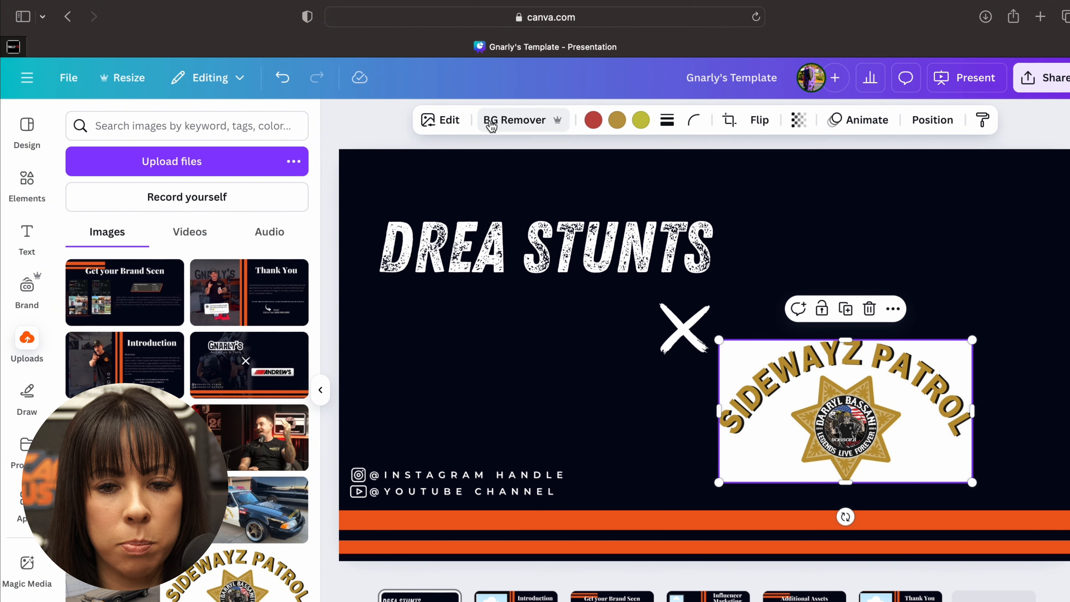
click(538, 128)
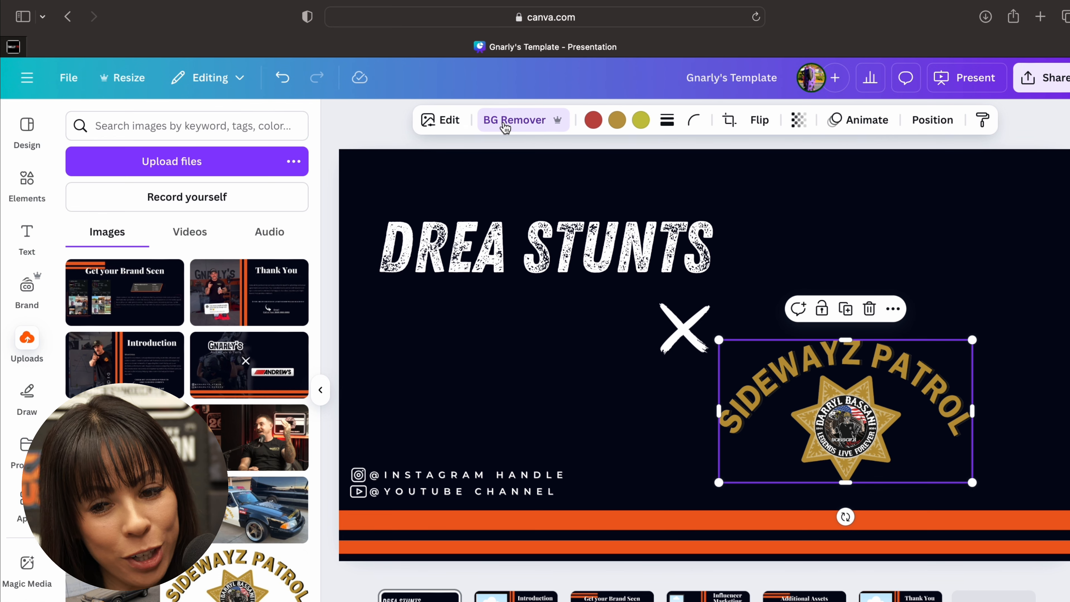
- Apply a Glow shadow to the Sidewayz Patrol logo and set its colour to light grey #ECECEC
click(440, 123)
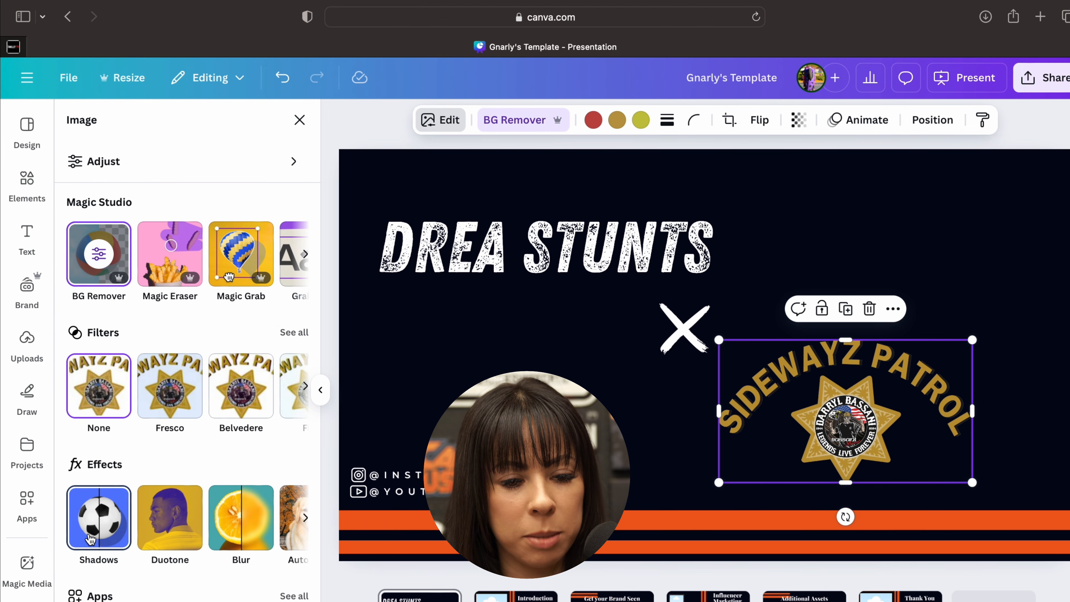
click(90, 539)
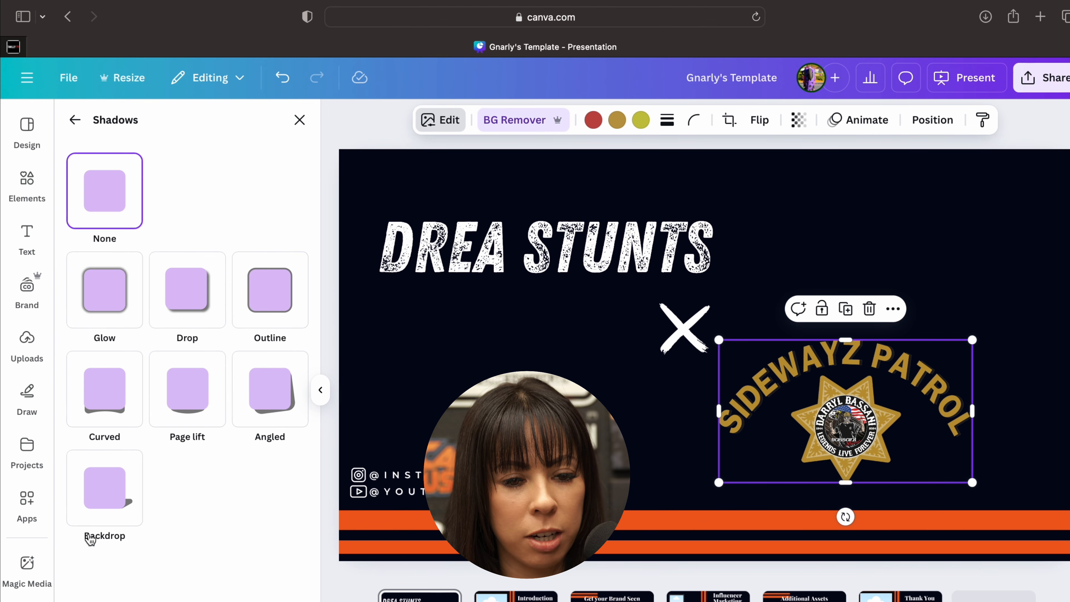
click(440, 130)
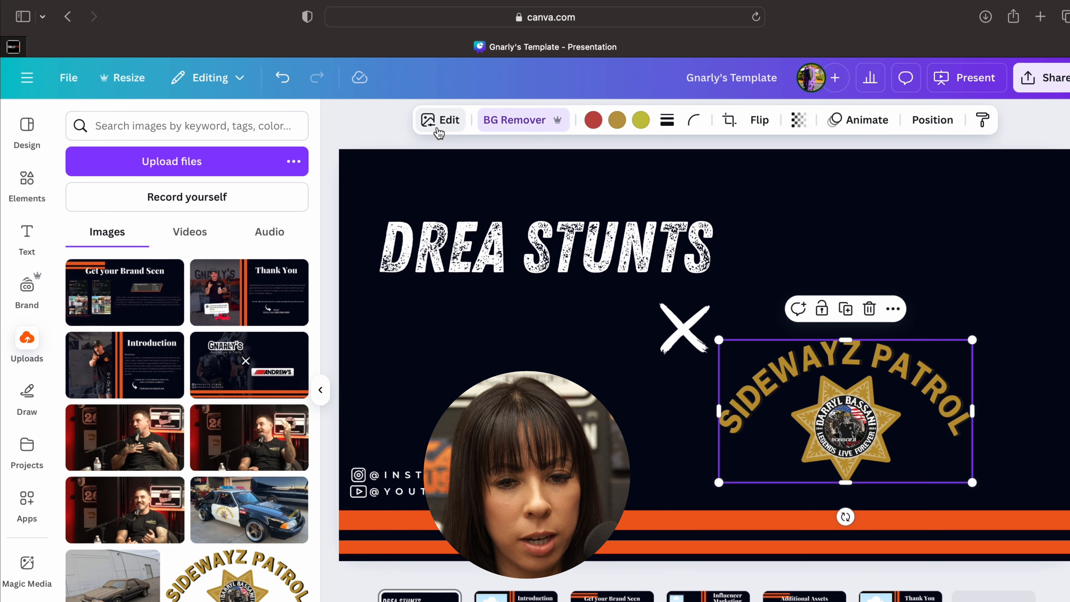
click(438, 133)
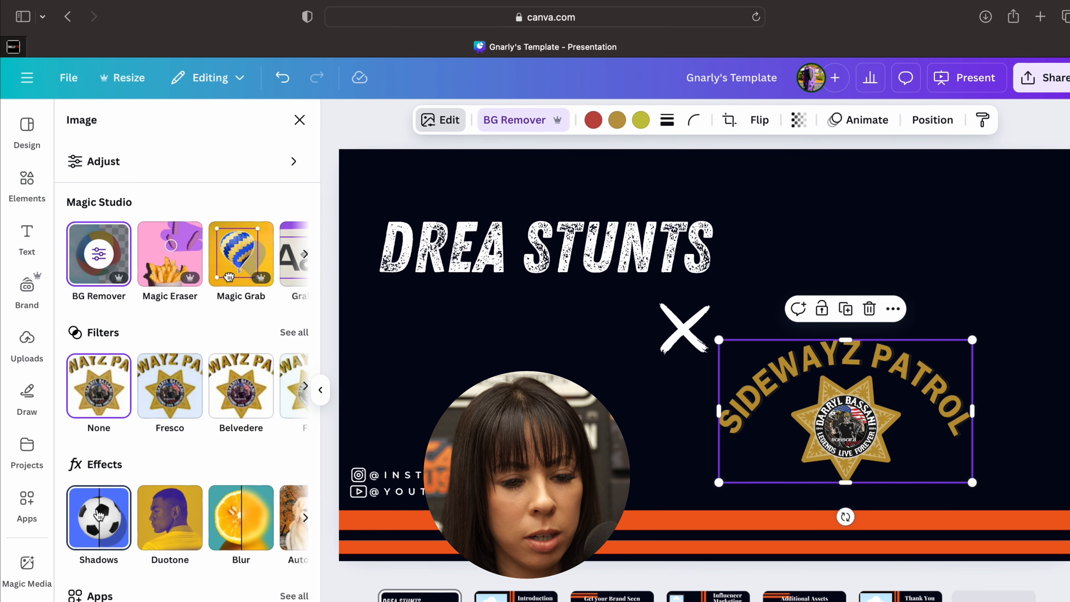
click(89, 535)
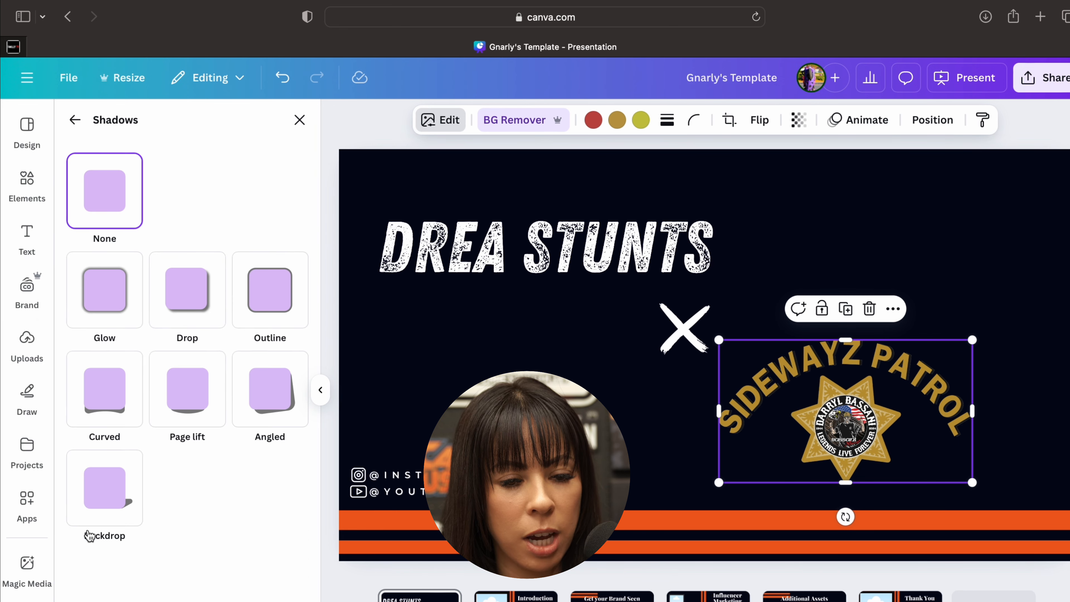
click(119, 312)
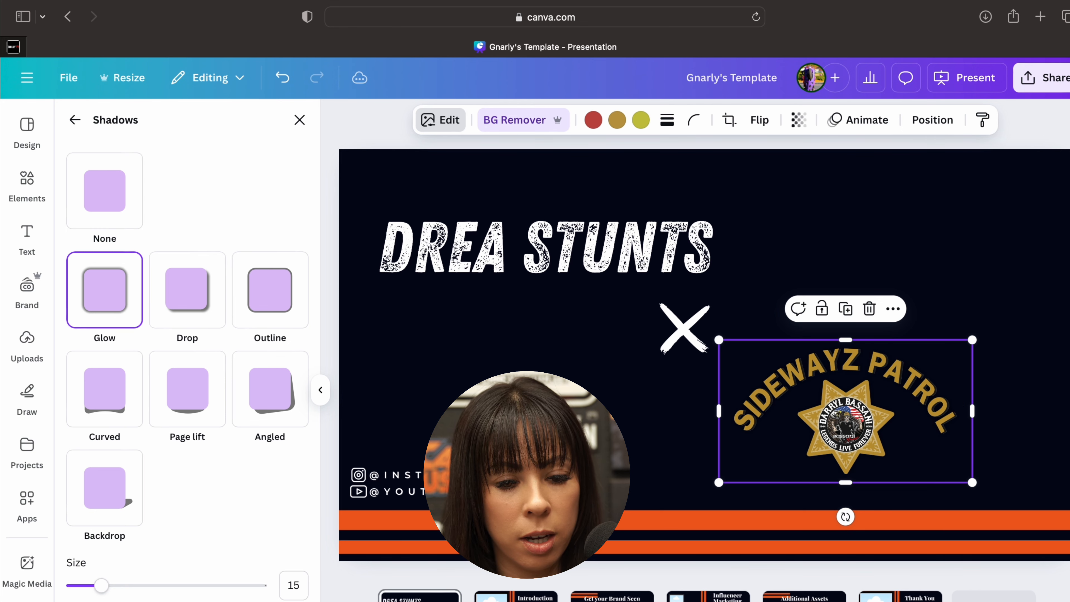
scroll(187, 337, down, 2)
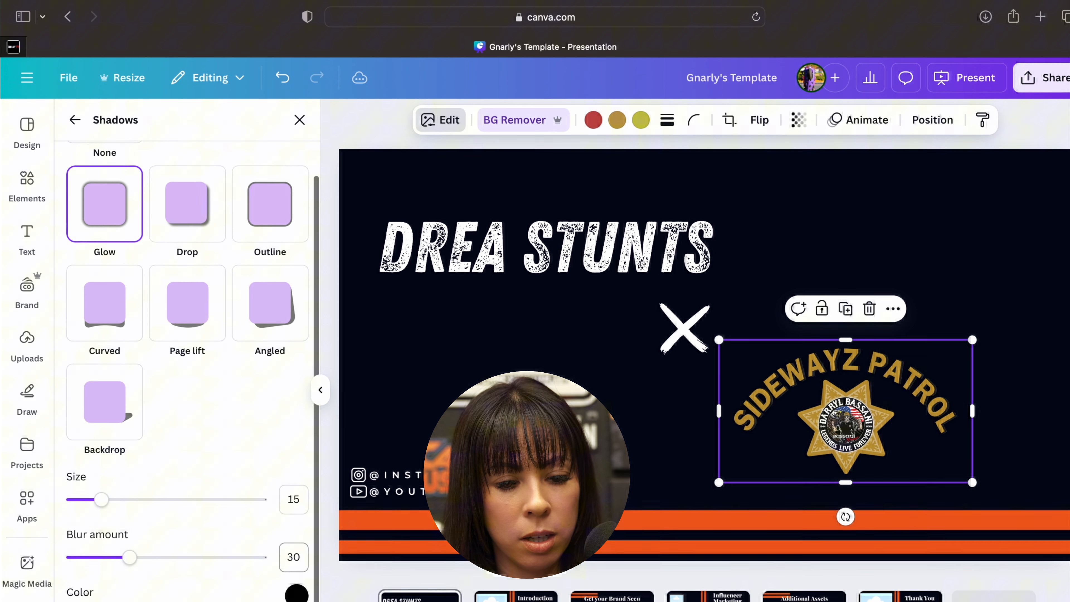
click(296, 594)
click(300, 441)
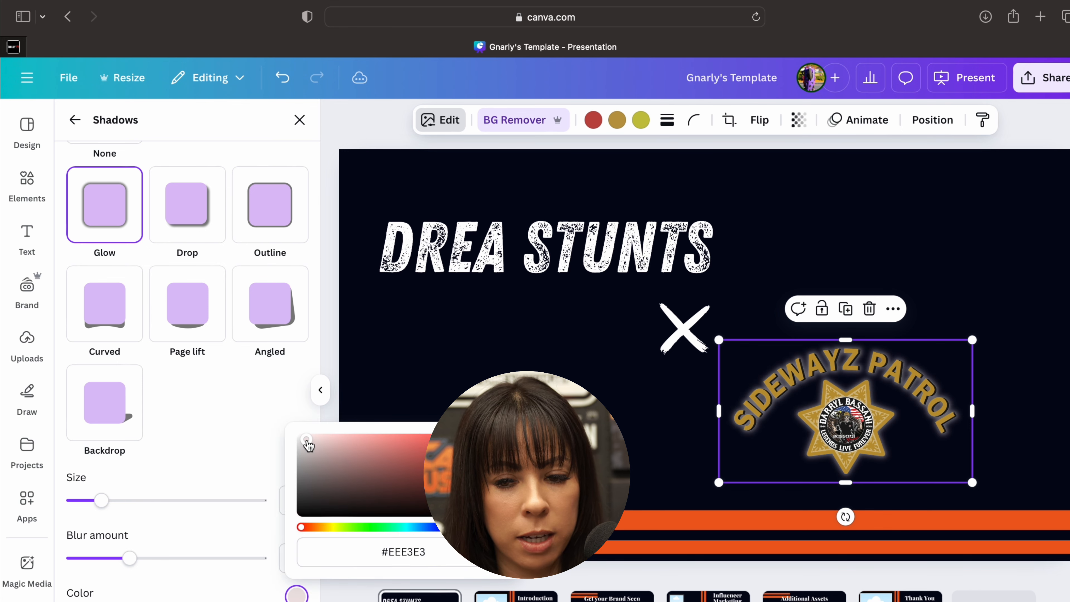
drag(301, 443, 294, 445)
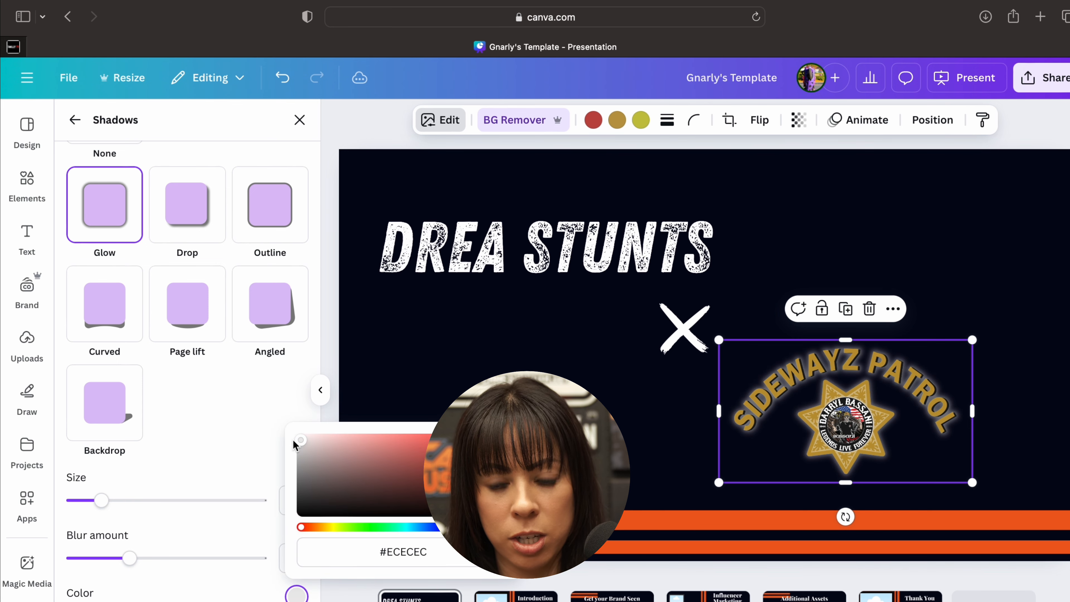
- Change the shadow style of the Sidewayz Patrol logo to Drop and deselect the logo
click(196, 223)
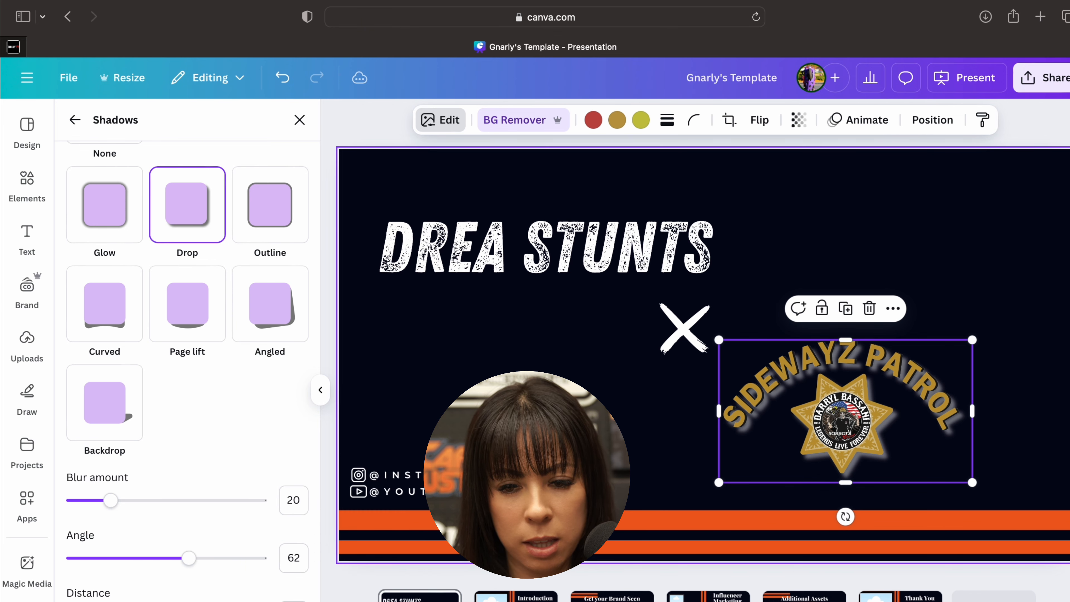
click(526, 422)
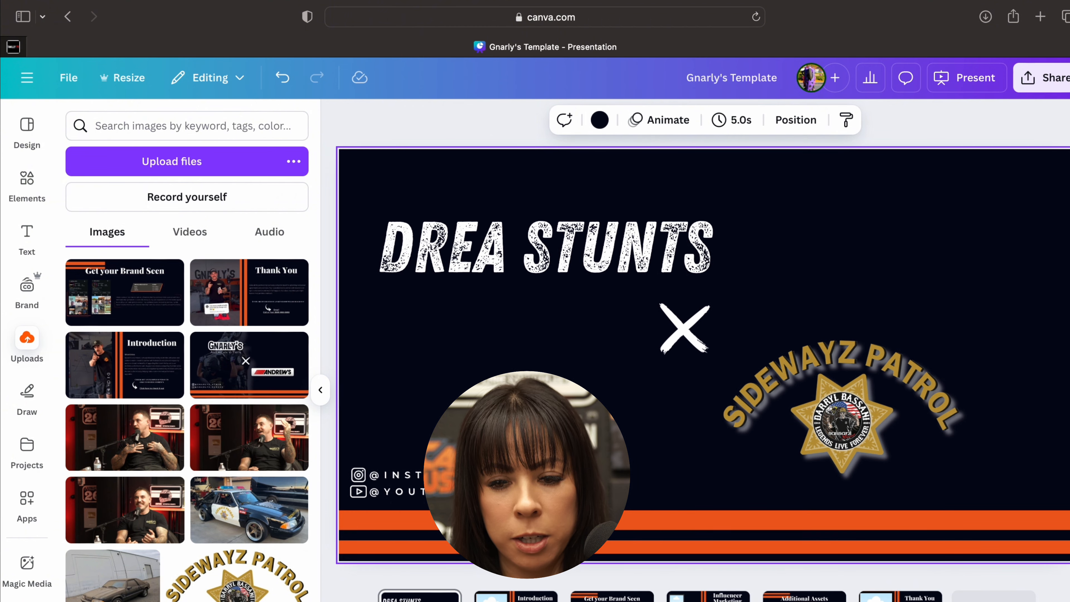
- Open the Instagram handle and YouTube channel placeholder texts on the cover slide for editing
click(415, 487)
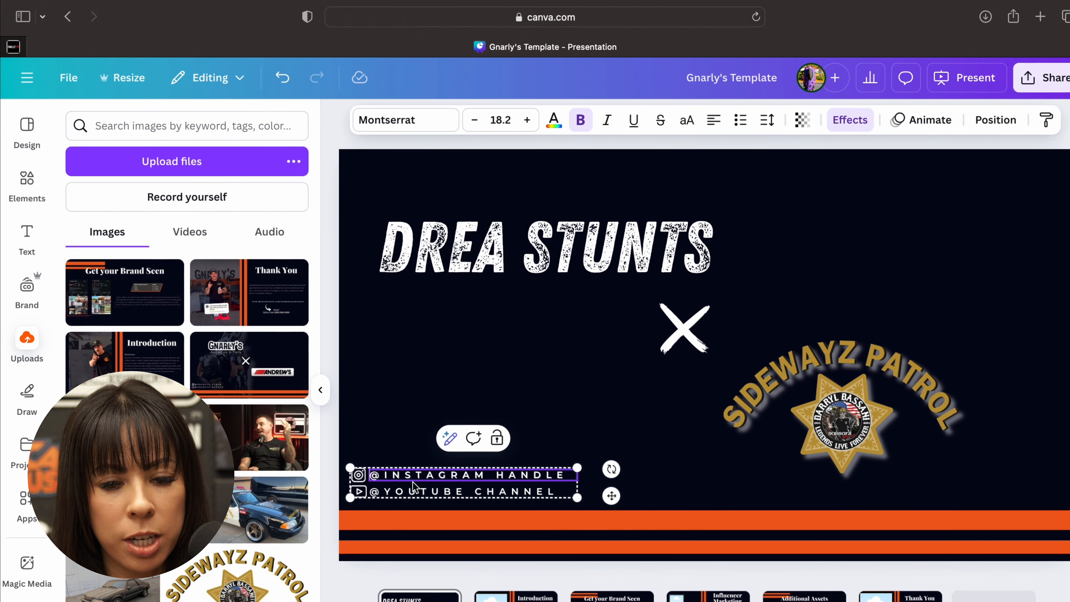
double_click(415, 488)
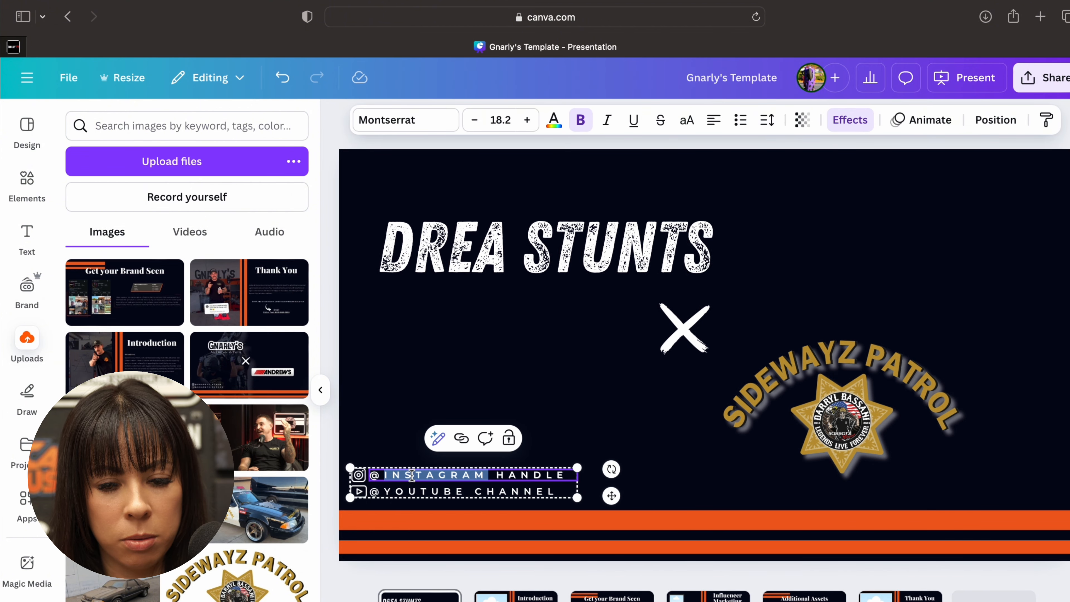
click(415, 492)
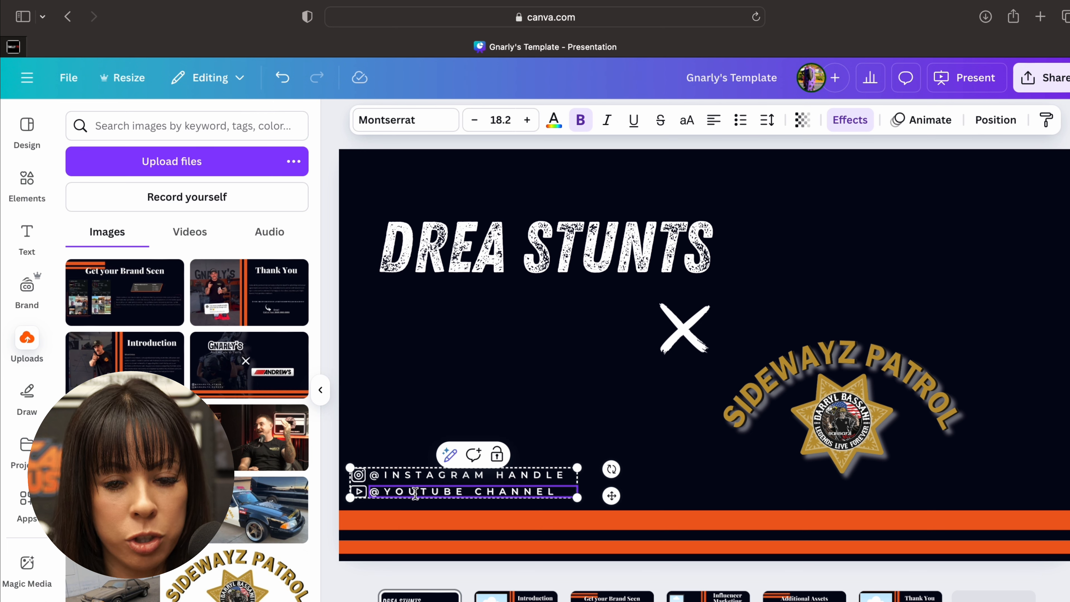
double_click(414, 492)
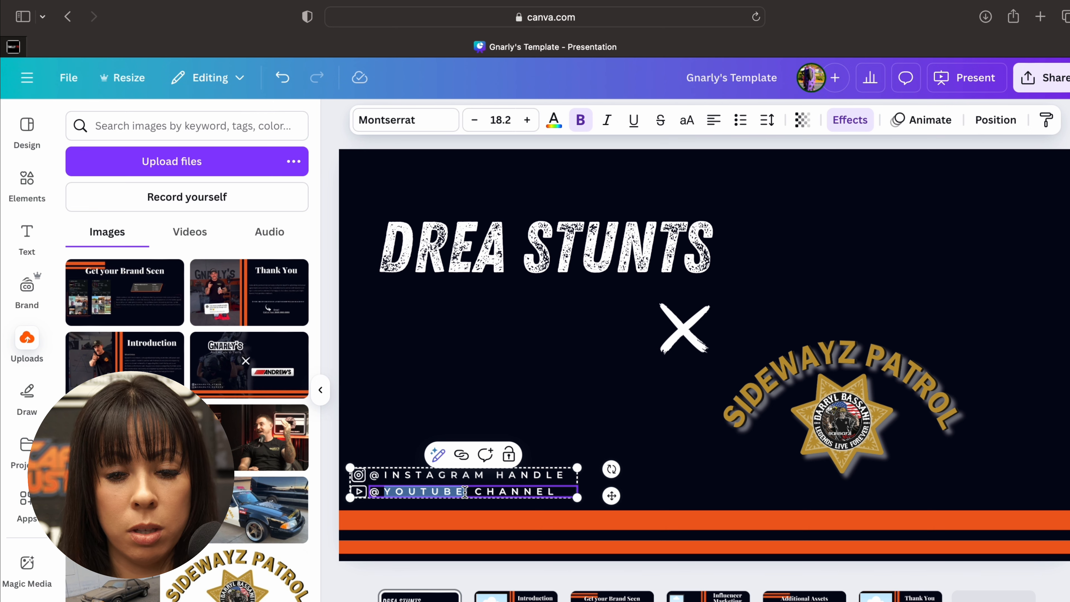
double_click(532, 491)
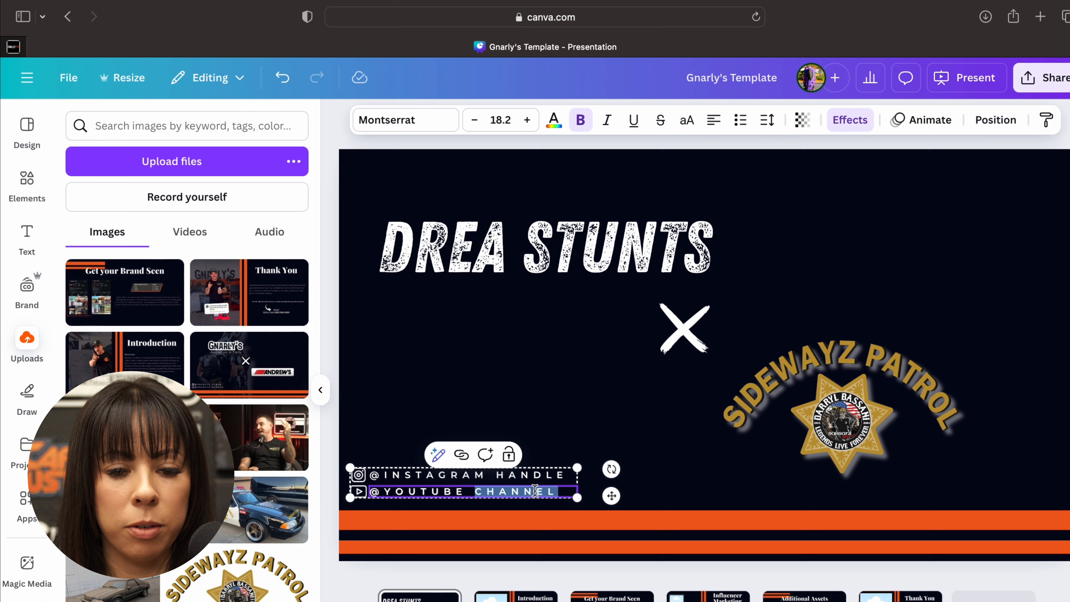
click(551, 488)
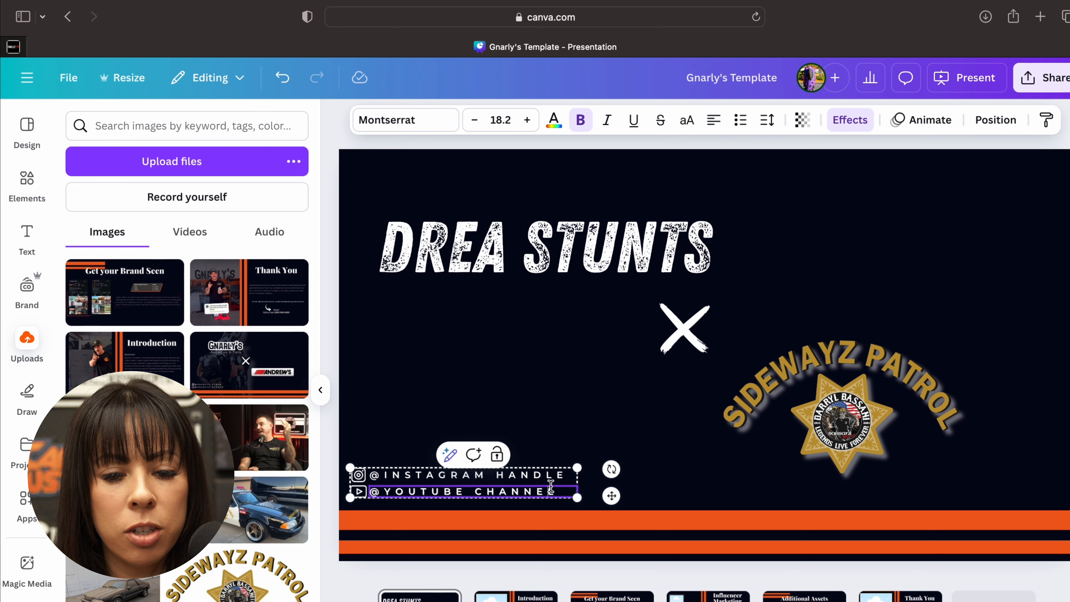
- Ungroup the Instagram and YouTube handle block on the cover slide and deselect its elements
click(666, 488)
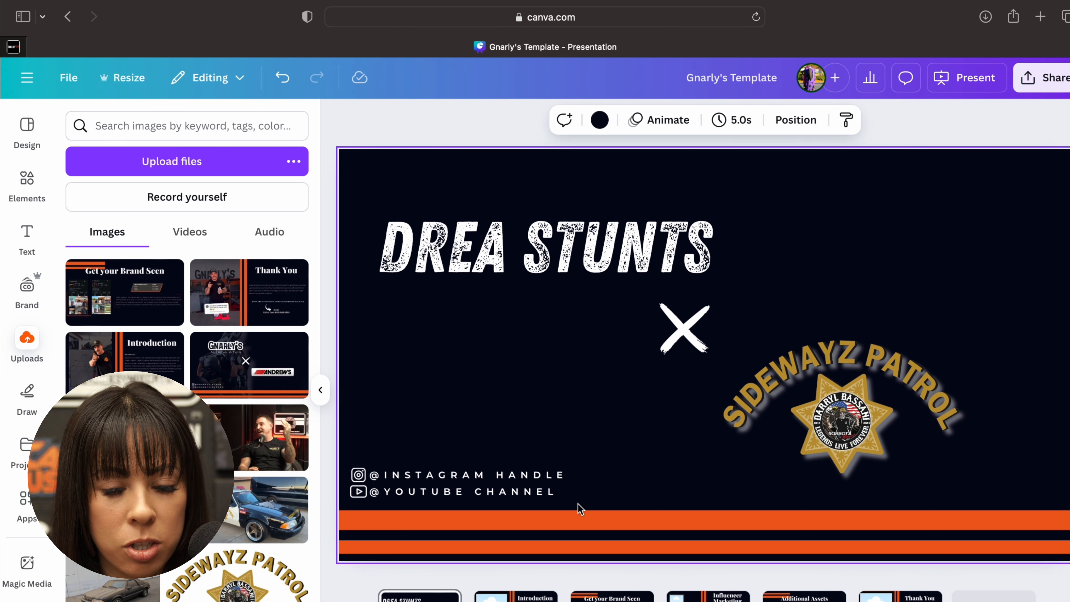
click(537, 475)
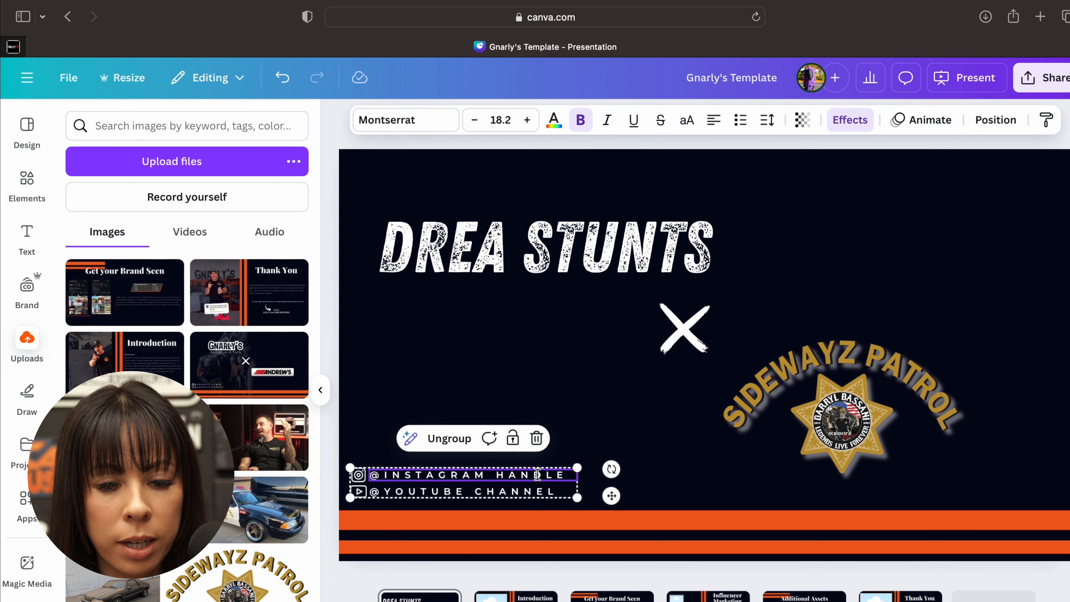
click(449, 438)
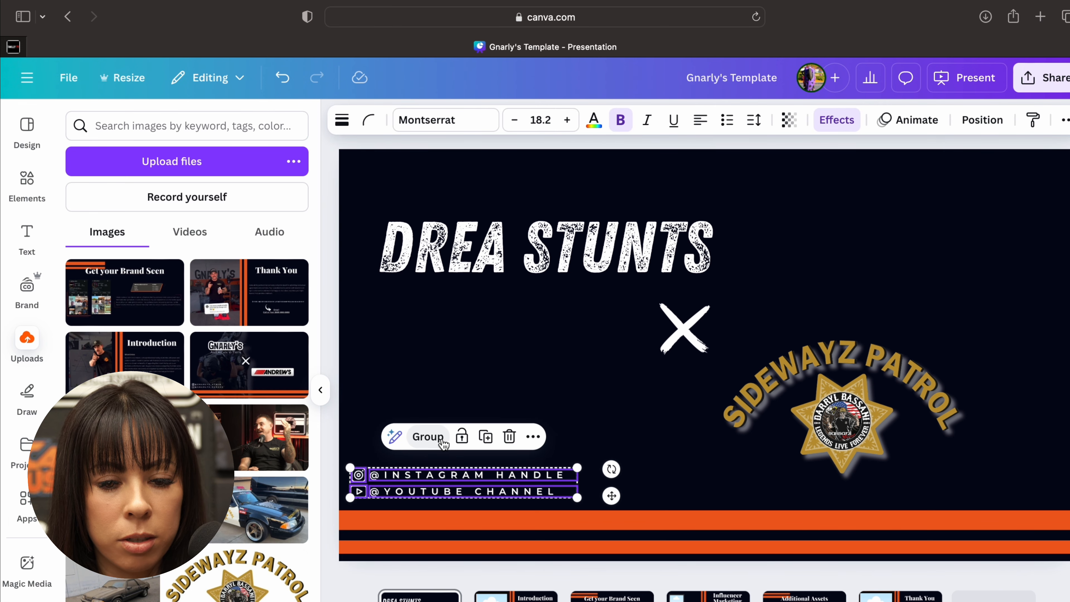
click(660, 490)
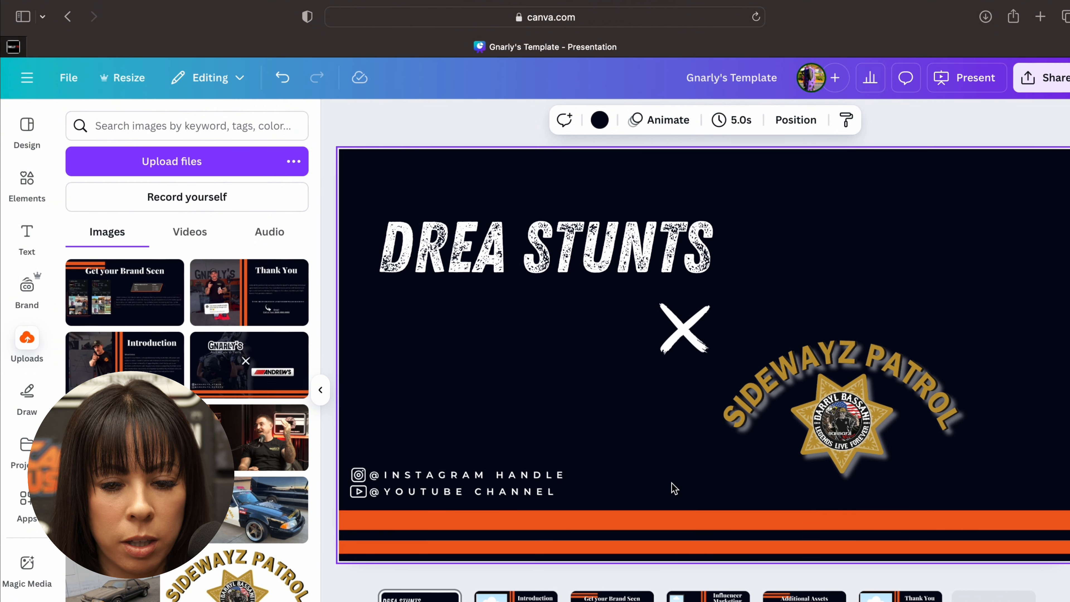
- Delete the YouTube channel placeholder text and the YouTube icon from the cover slide
click(503, 494)
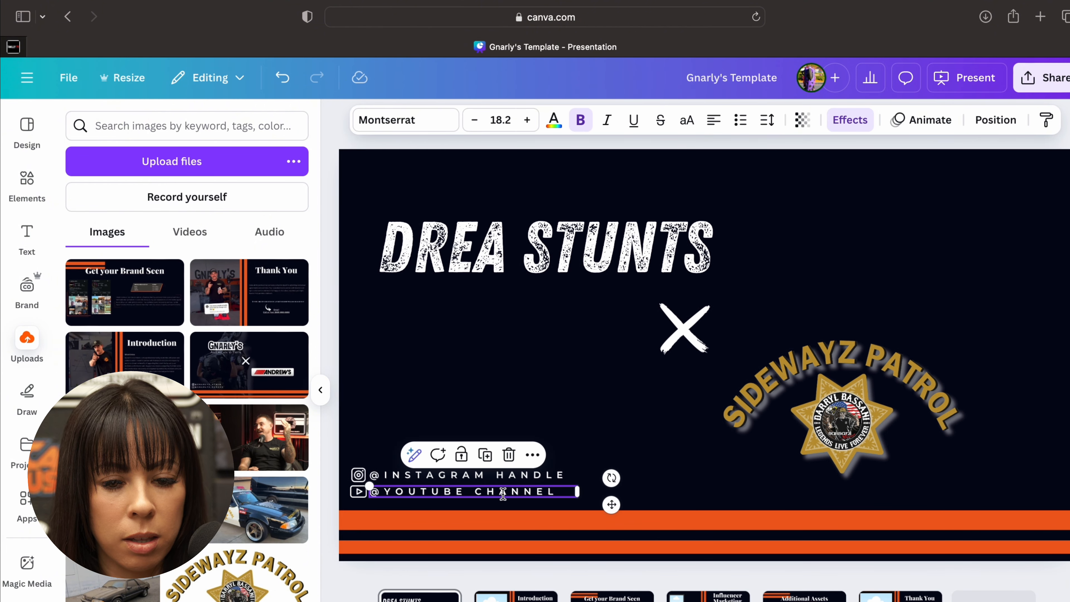
click(509, 454)
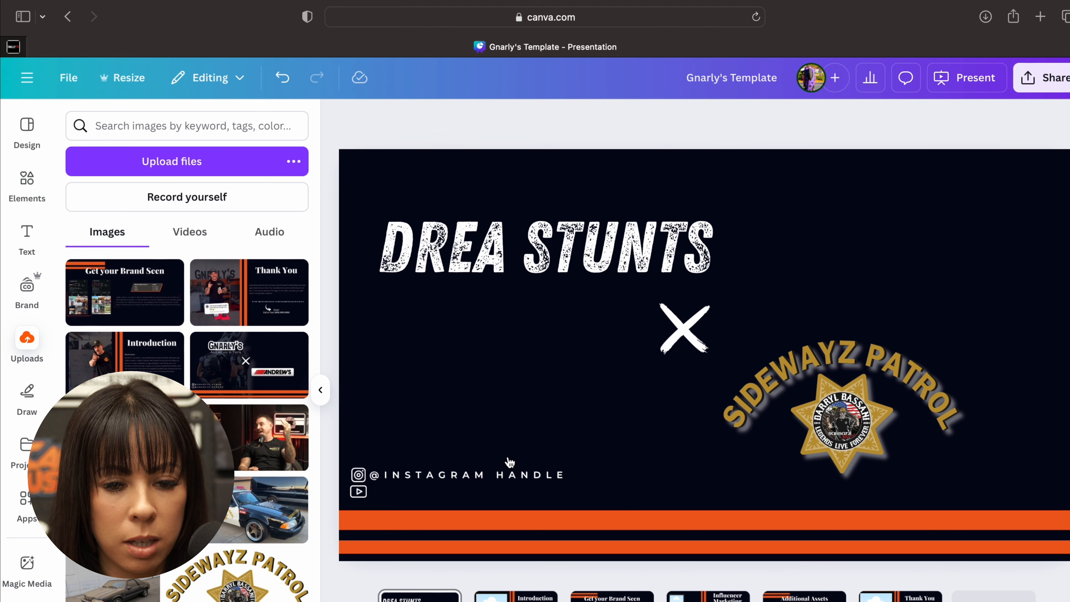
click(358, 491)
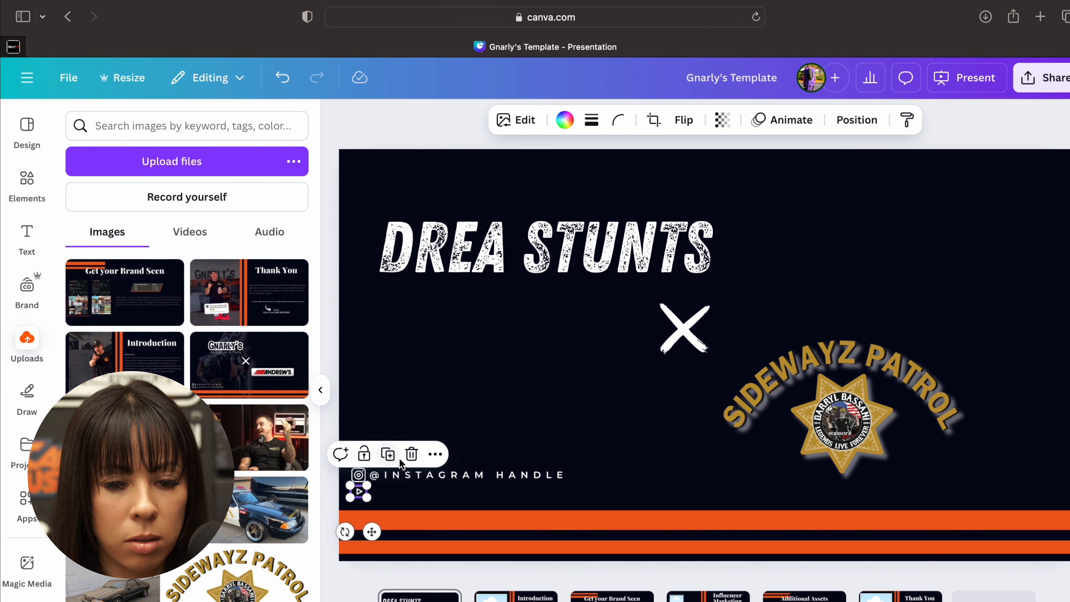
click(411, 454)
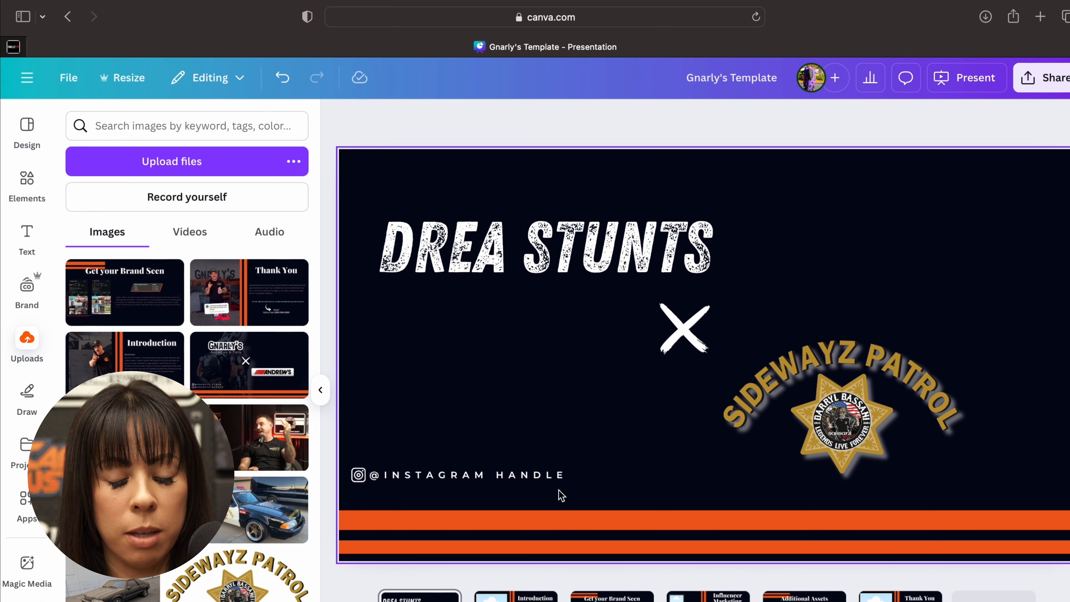
- Group the Instagram icon with the Instagram handle text on the cover slide
drag(565, 496, 355, 455)
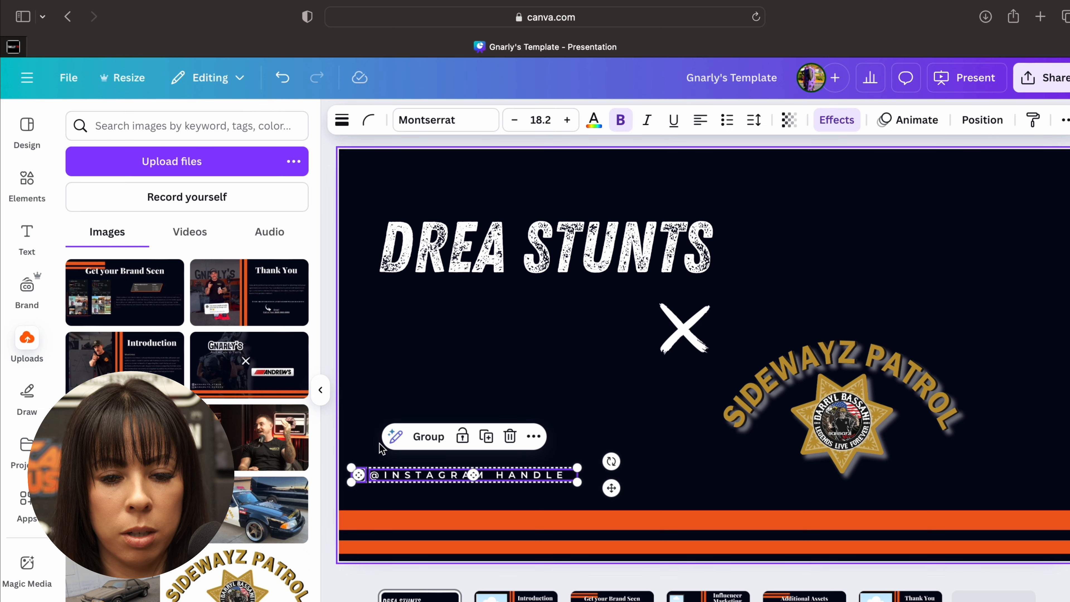
click(454, 501)
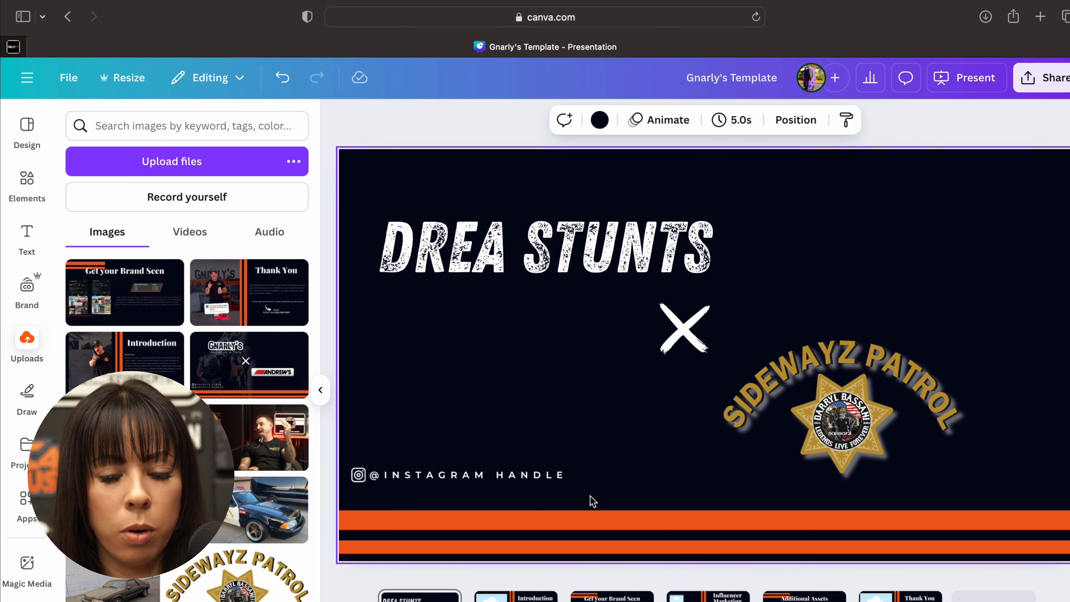
click(599, 494)
drag(599, 494, 349, 465)
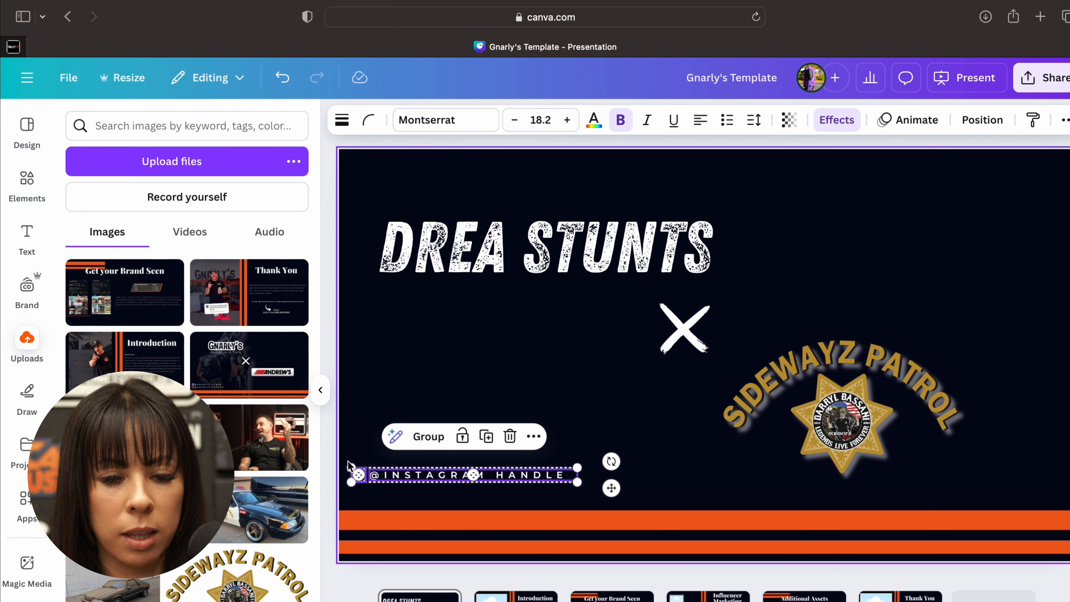
click(428, 438)
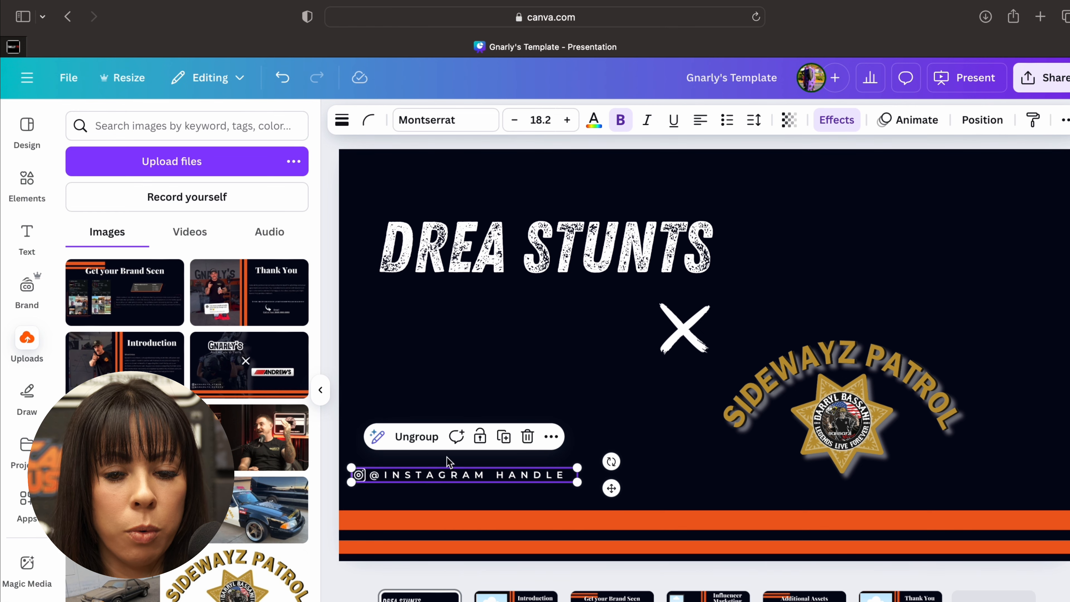
click(574, 460)
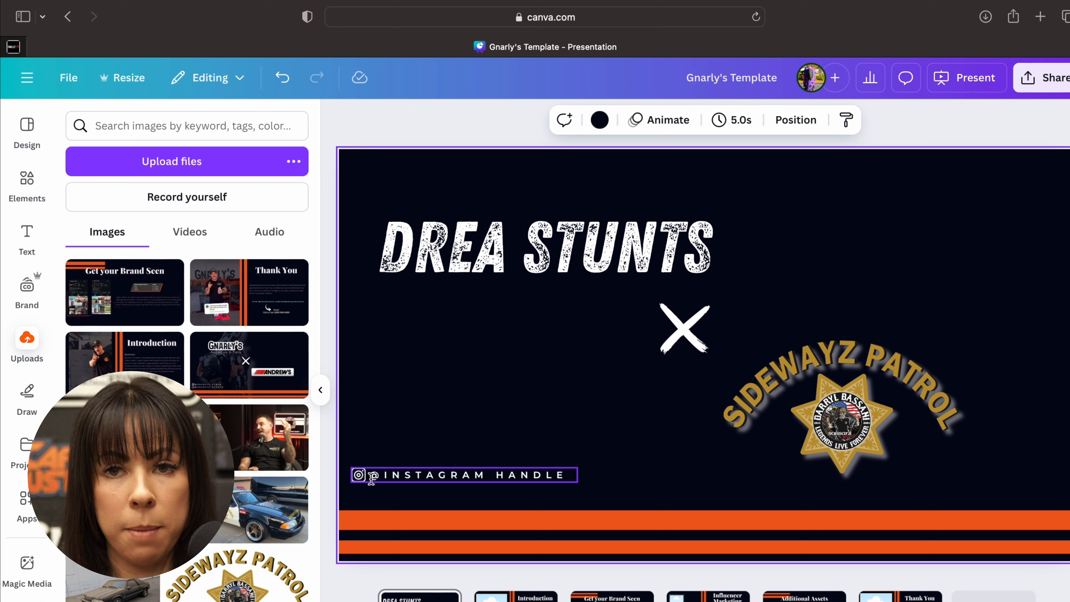
- Move the Instagram group slightly down, closer to the orange stripes, and deselect it
click(403, 478)
drag(404, 477, 400, 493)
click(467, 407)
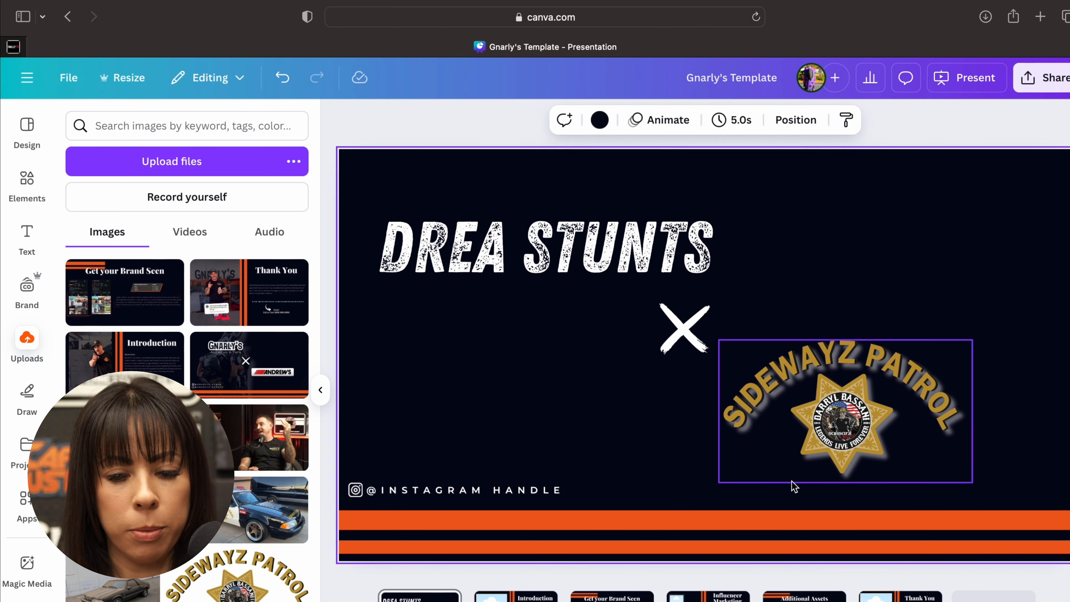
- Replace the Instagram handle placeholder on the cover slide with the rider's own handle in capital letters
click(524, 496)
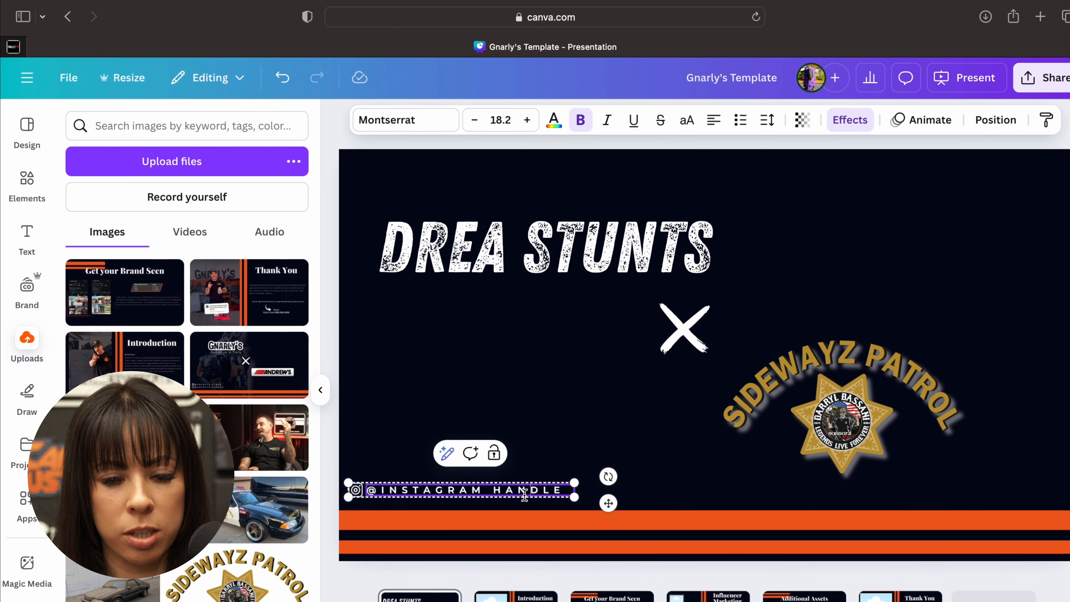
triple_click(524, 496)
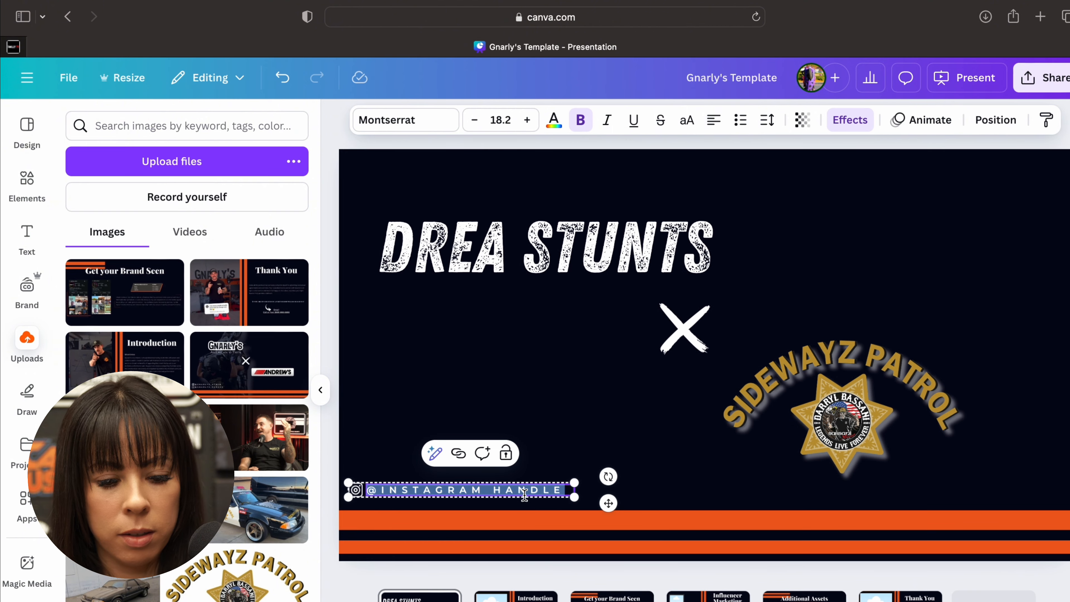
text(@drea253st)
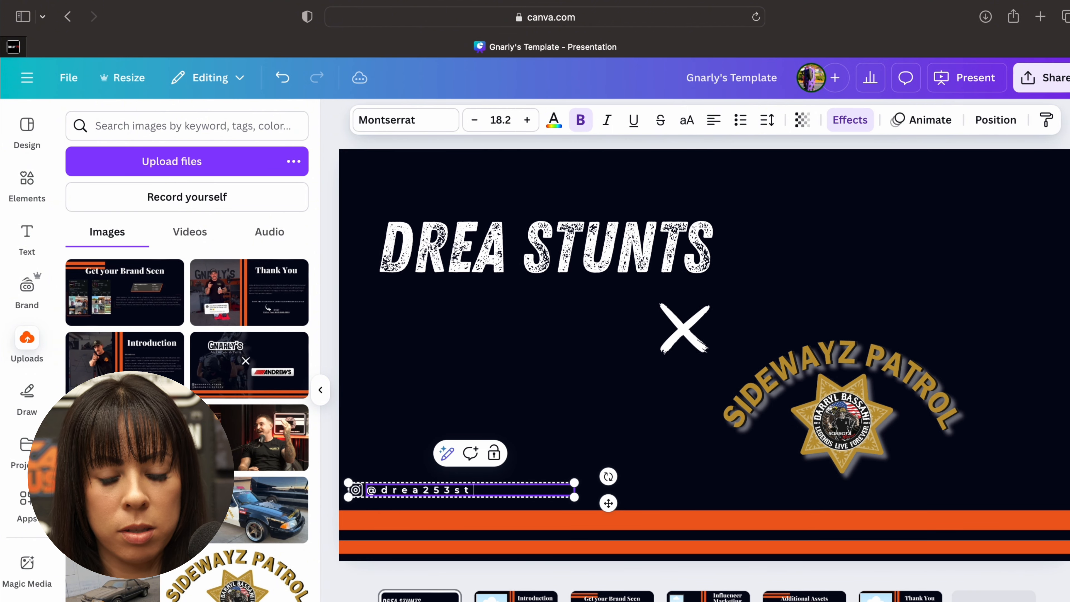
text(unts)
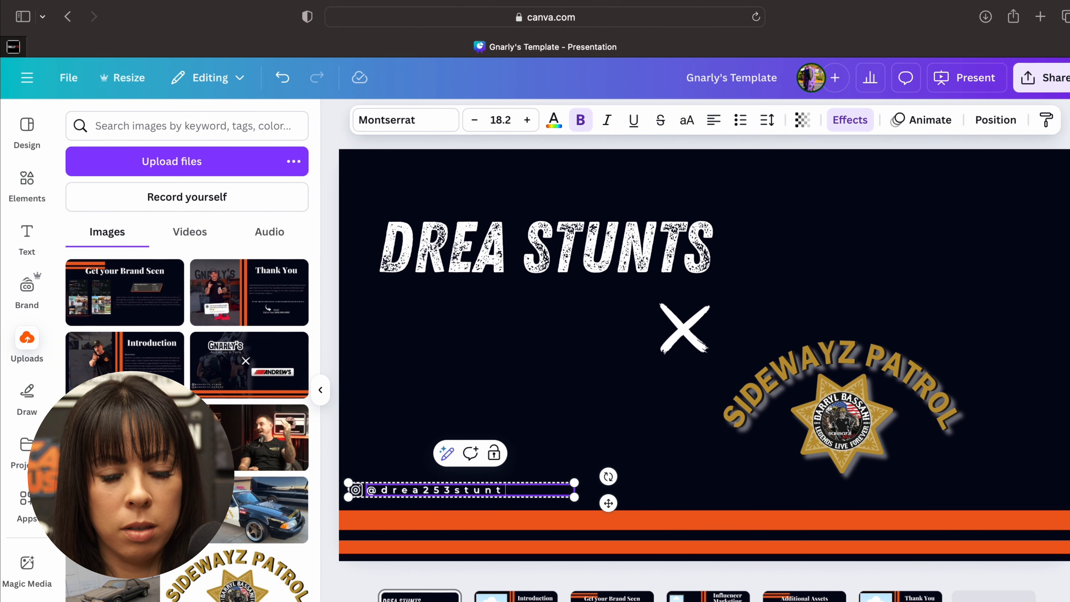
key(BackSpace)
key(BackSpace)
key(BackSpace)
key(BackSpace)
key(BackSpace)
key(BackSpace)
key(BackSpace)
key(BackSpace)
key(BackSpace)
key(BackSpace)
key(BackSpace)
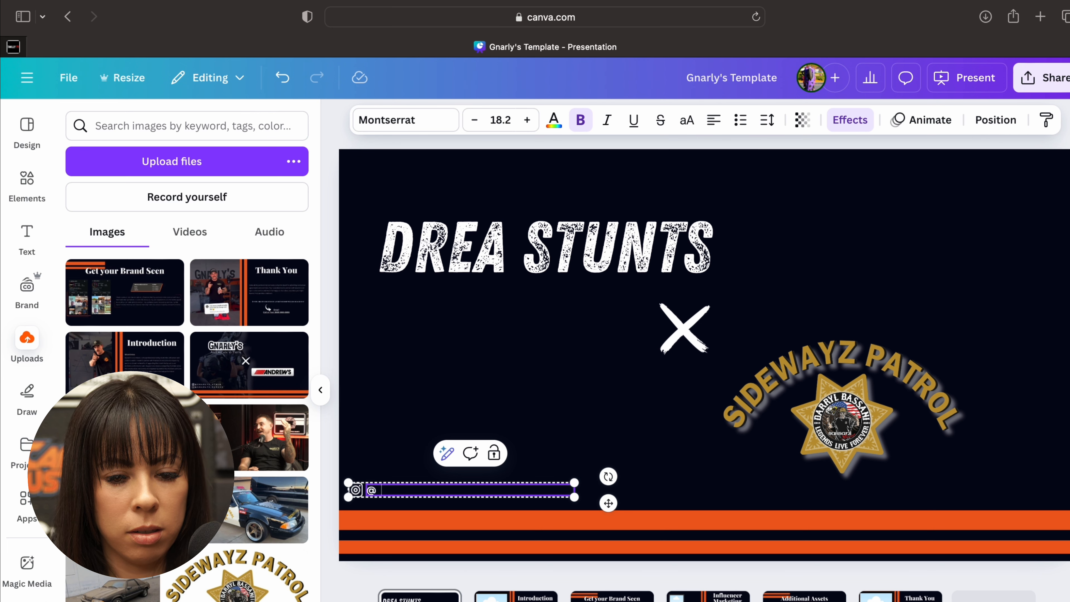
text(DREA253STRUN)
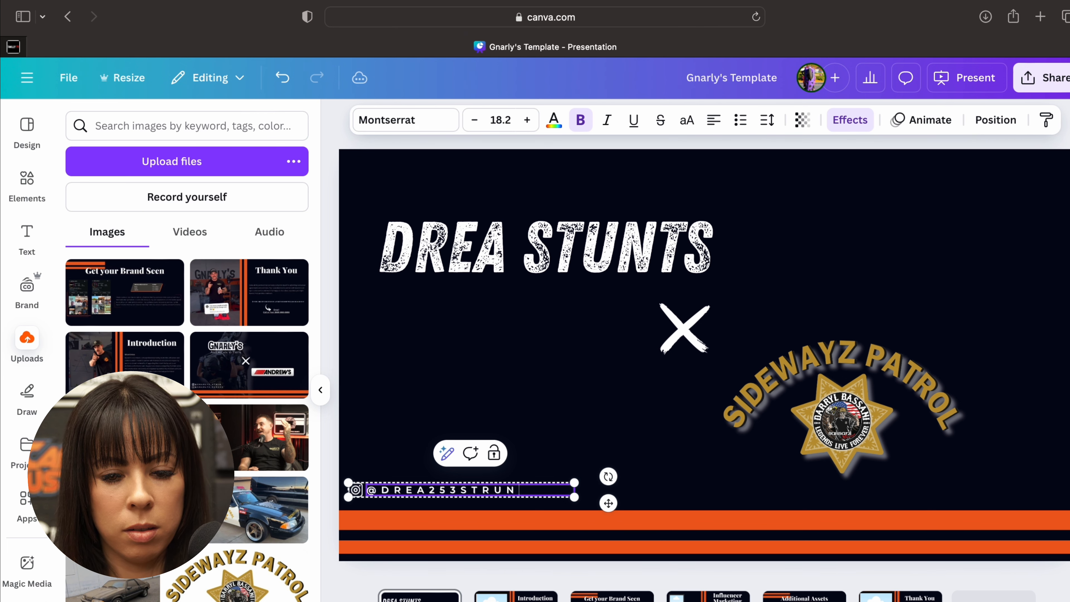
key(BackSpace)
key(BackSpace)
key(BackSpace)
text(UNTS)
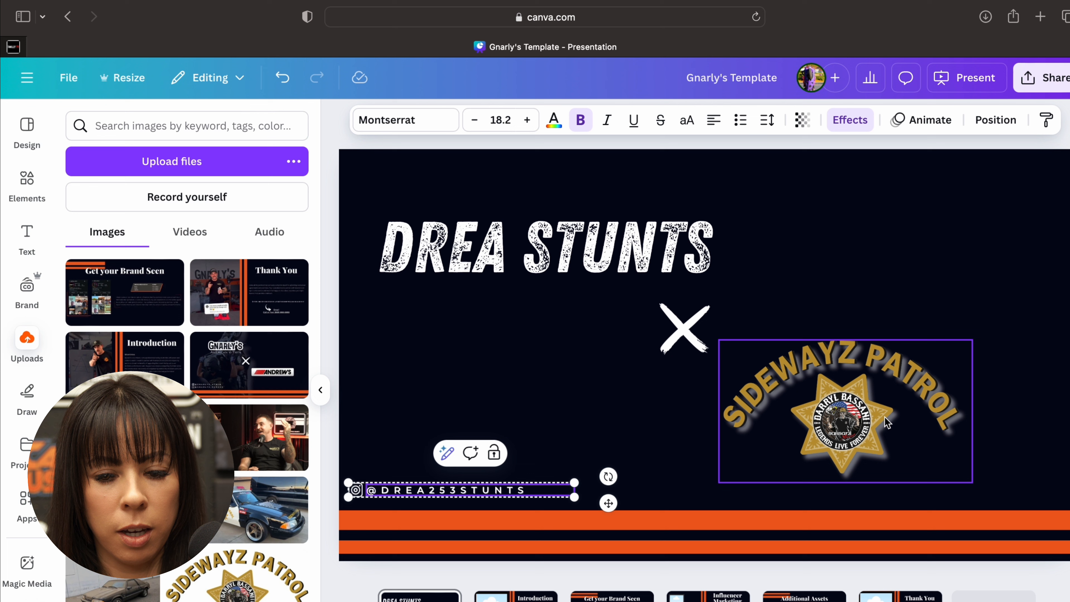
click(874, 289)
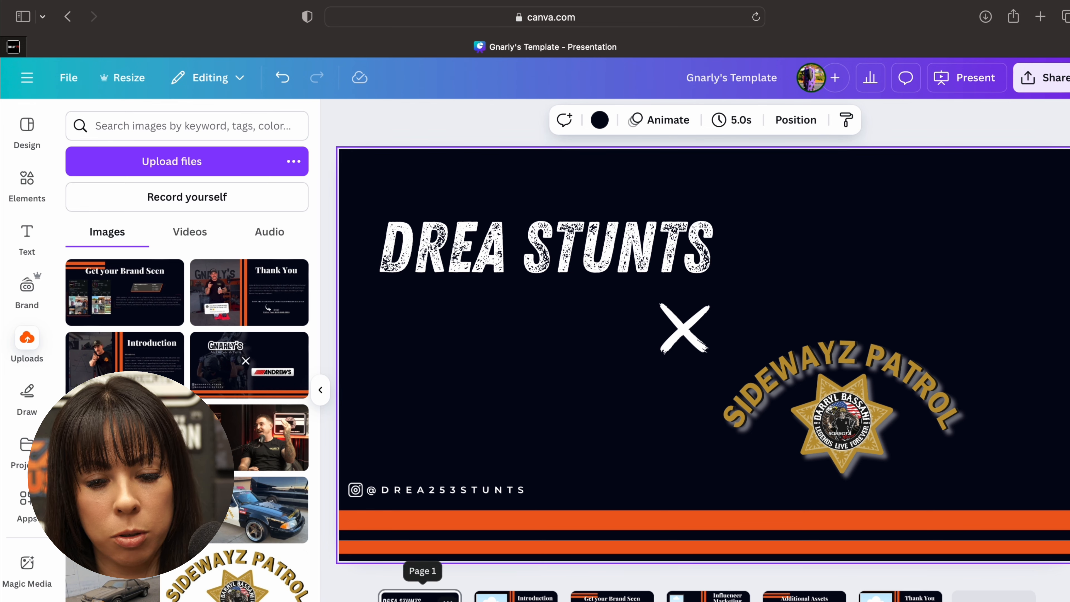
- On the Introduction slide, replace the (COMPANY NAME) placeholder in the example invitation text with SIDEWAYZ PATROL
click(515, 595)
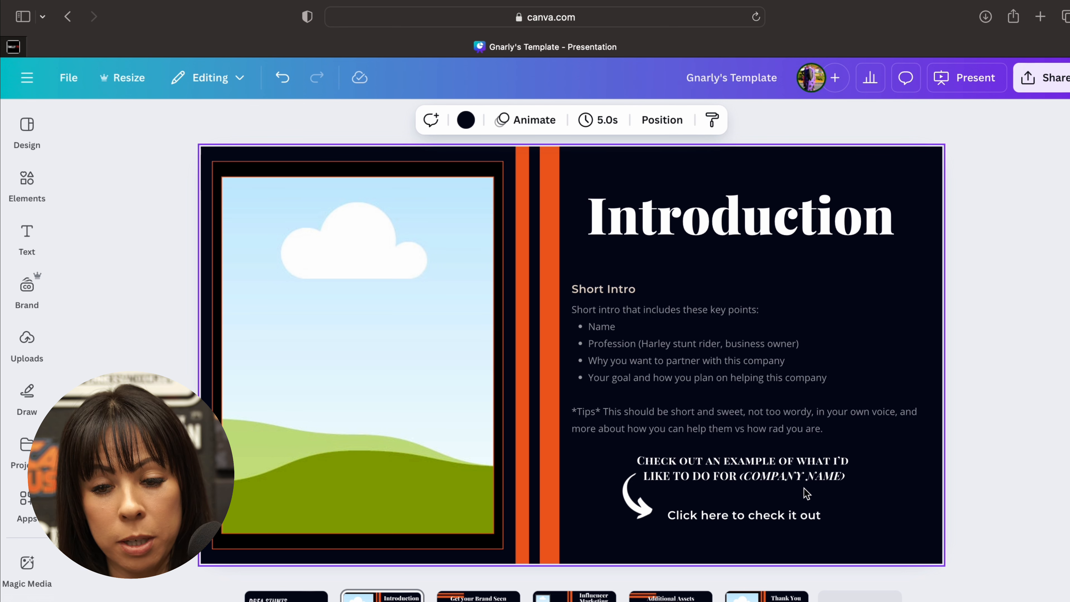
click(772, 476)
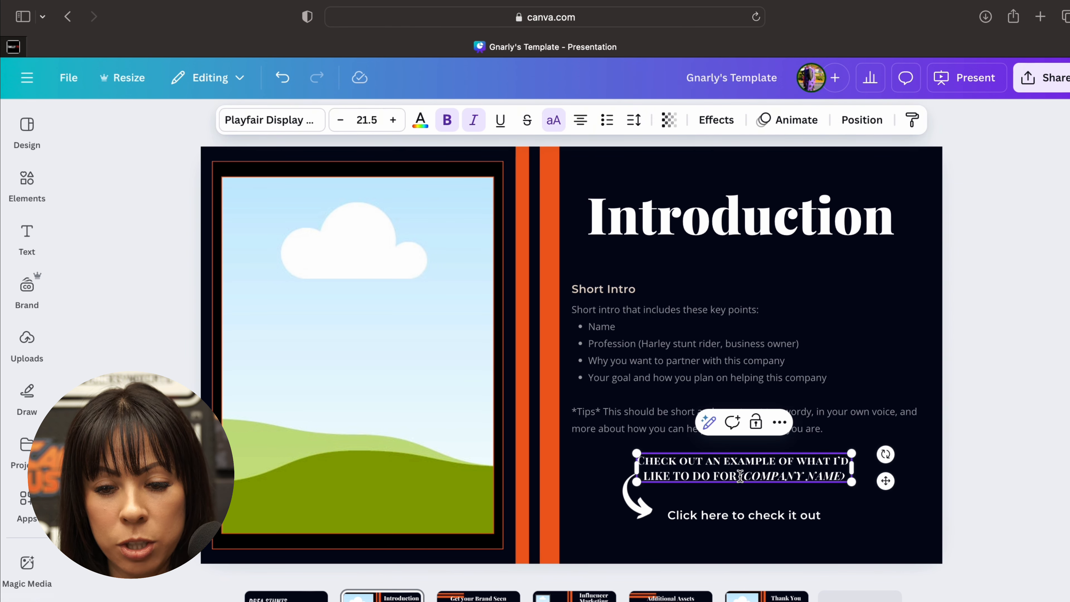
drag(740, 476, 848, 471)
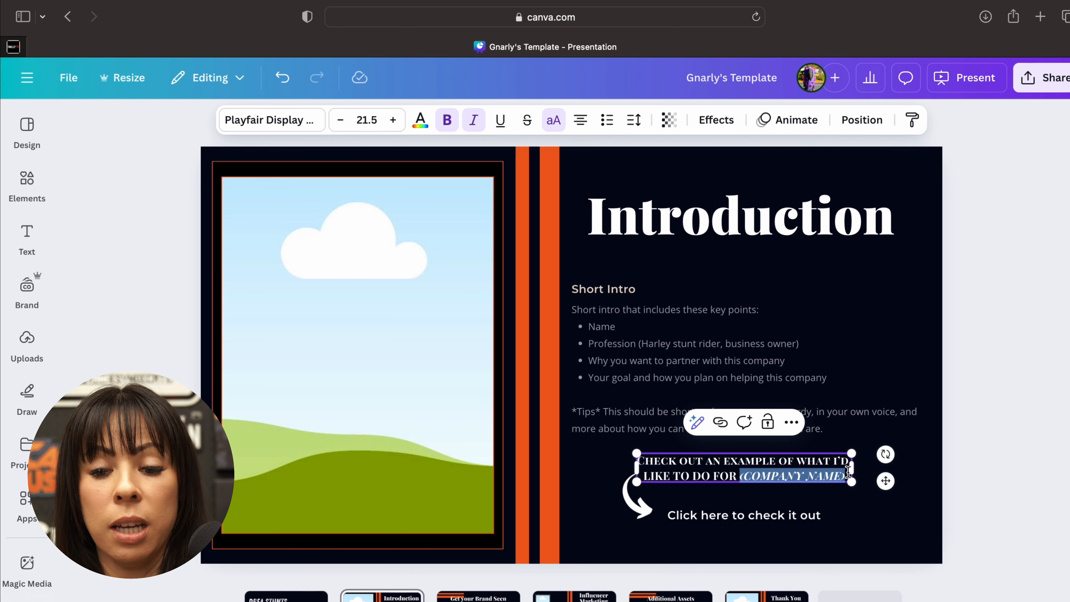
text(SID)
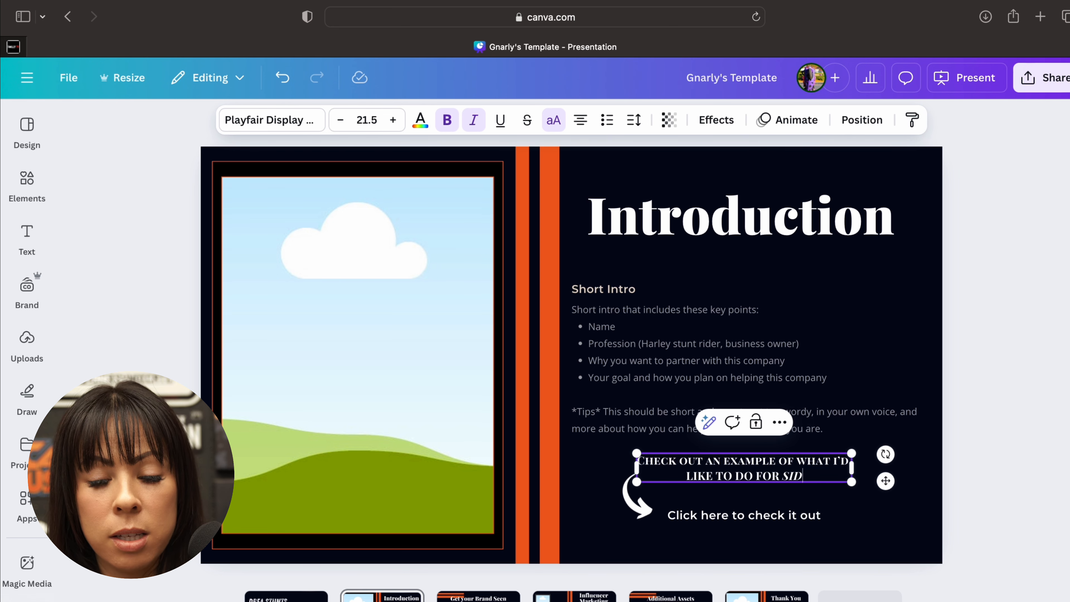
text(EWAYZ PATROL)
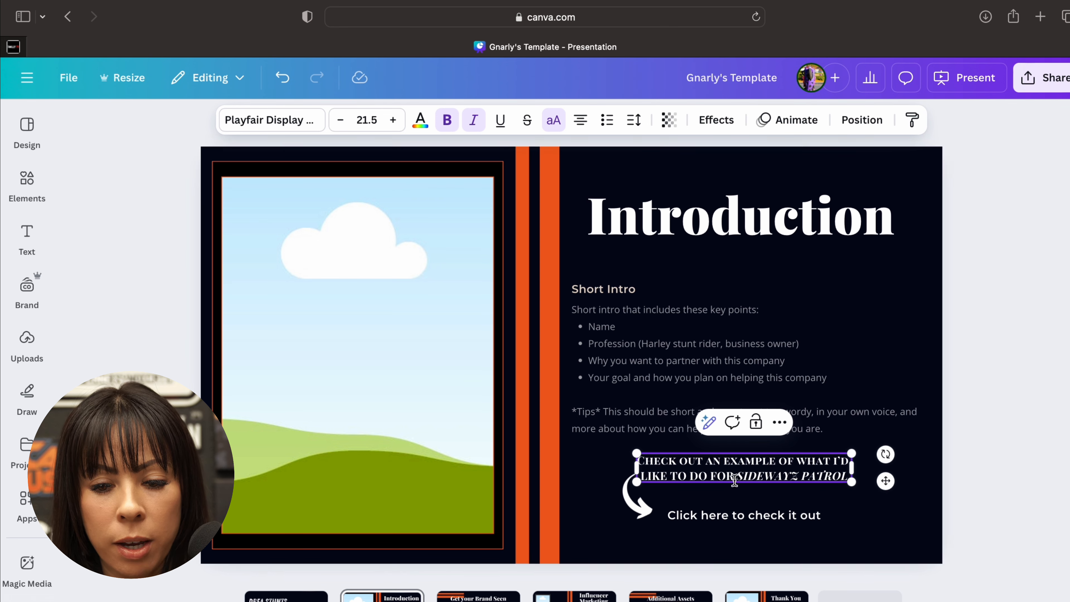
- Nudge the example invitation text on the Introduction slide slightly down and to the right, and deselect it
click(723, 489)
click(724, 466)
drag(724, 465, 724, 469)
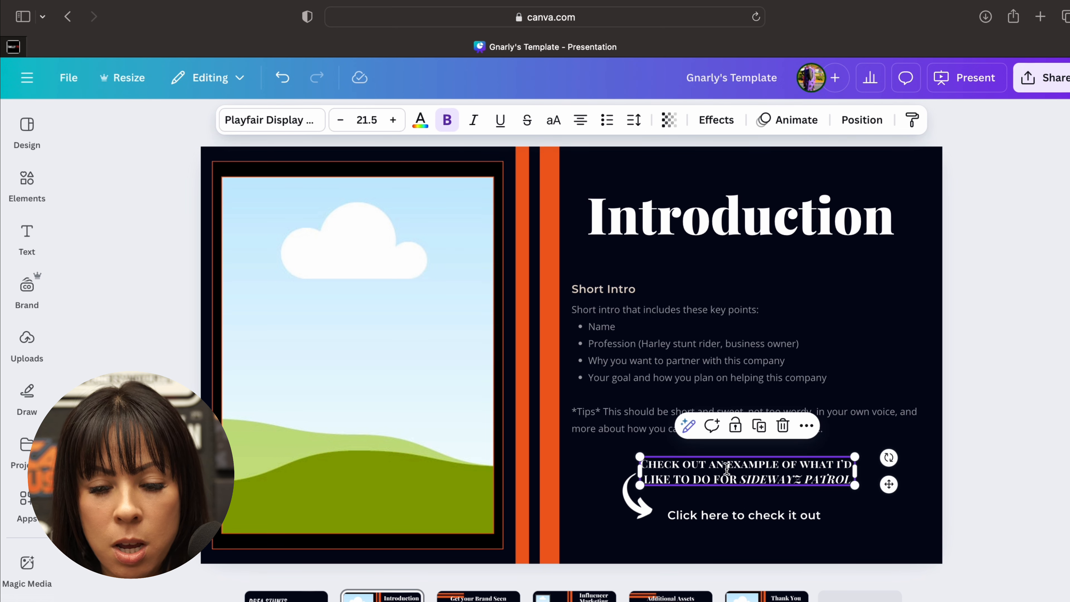
click(734, 501)
- Select the whole "Click here to check it out" text and open its link settings with the suggestion list closed
click(680, 519)
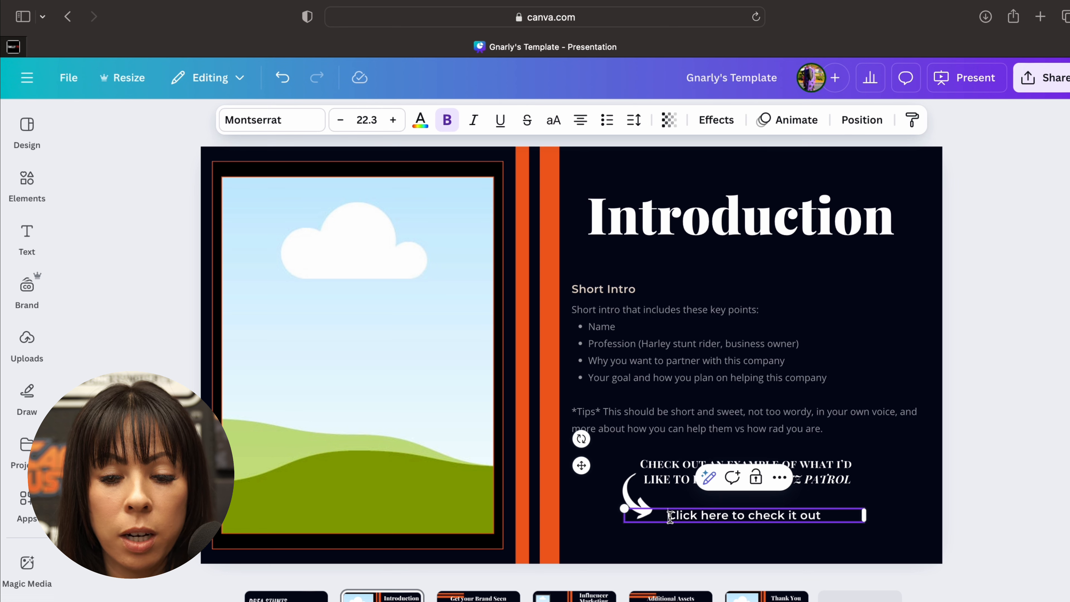
drag(667, 515, 828, 509)
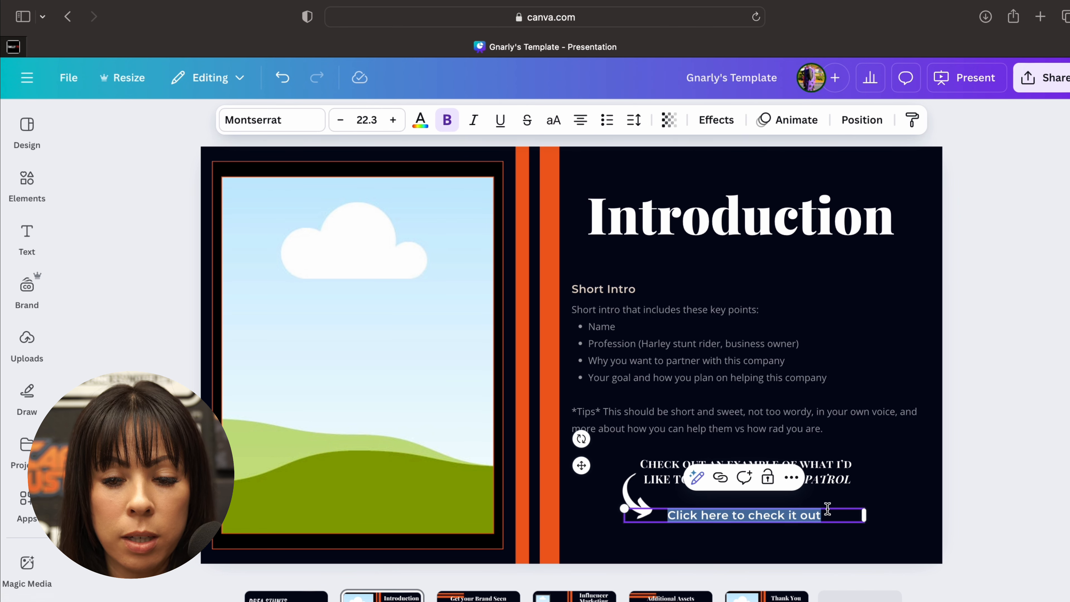
click(678, 513)
click(671, 498)
click(672, 517)
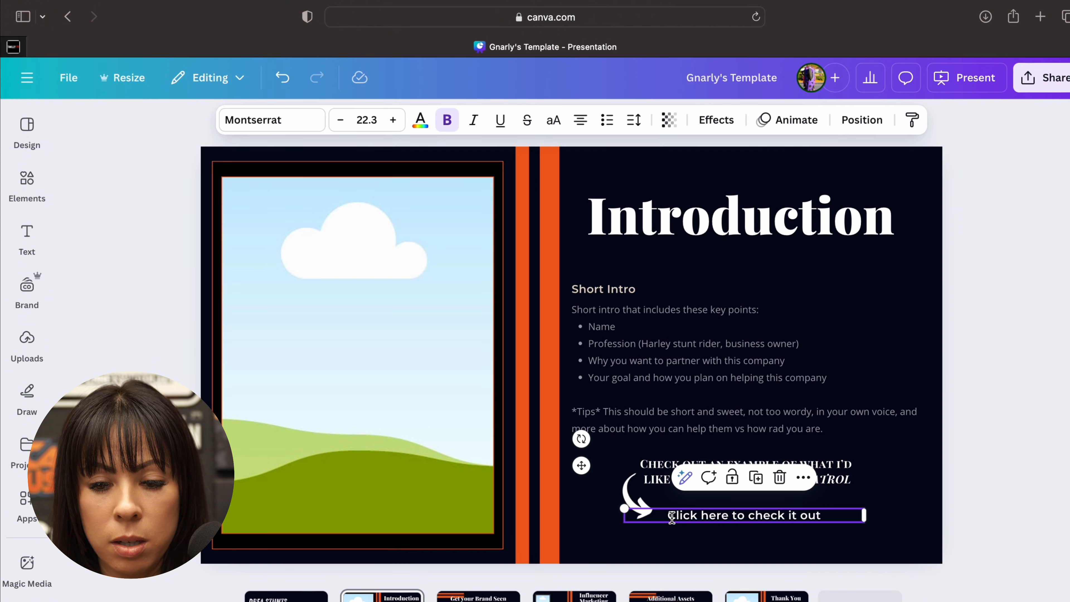
click(671, 518)
drag(669, 514, 819, 513)
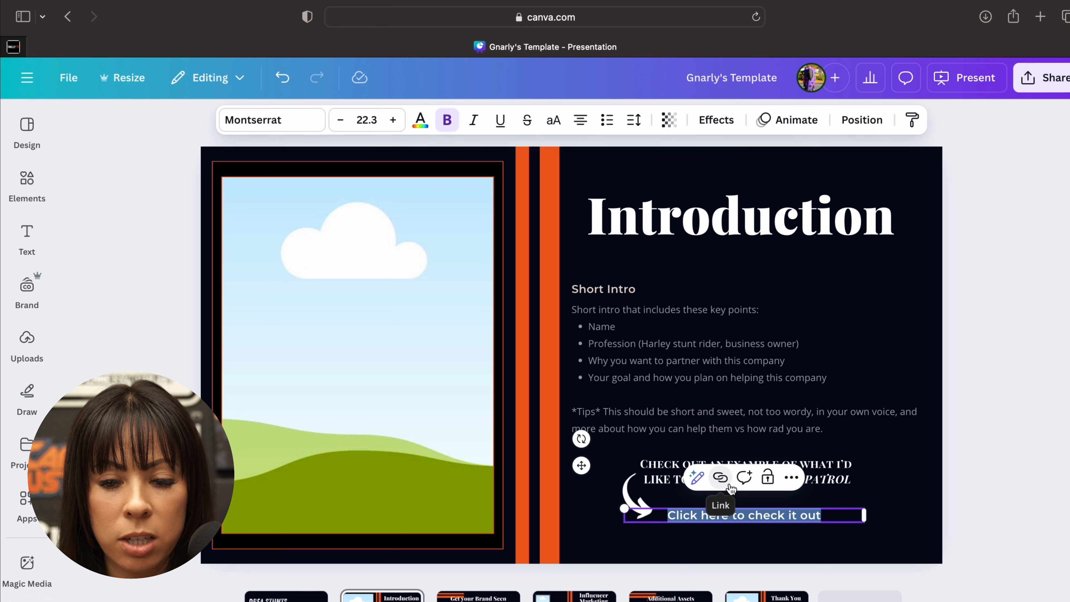
click(720, 478)
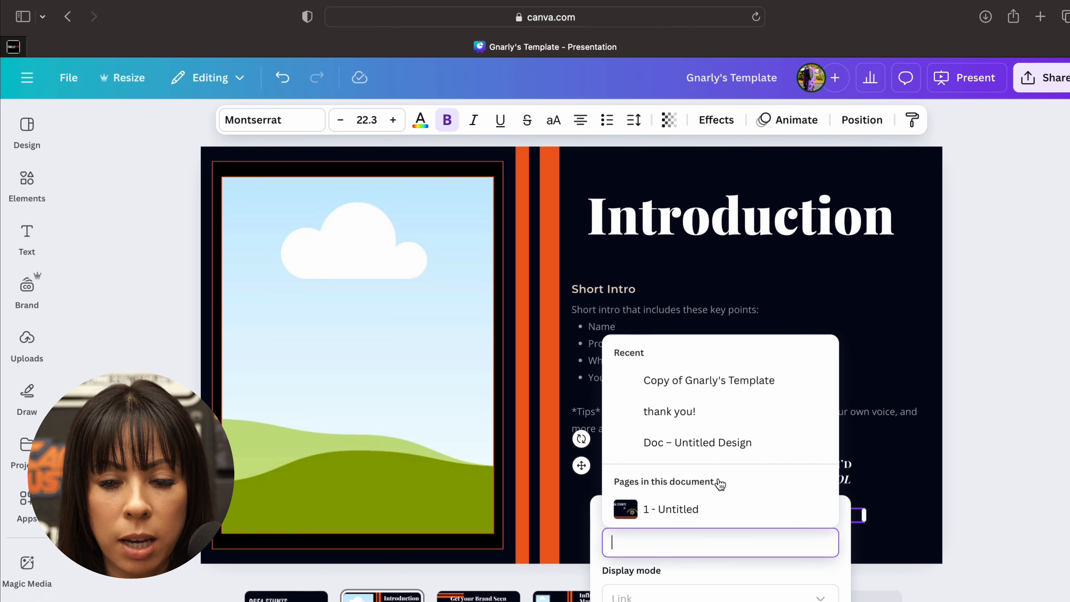
click(684, 359)
click(664, 343)
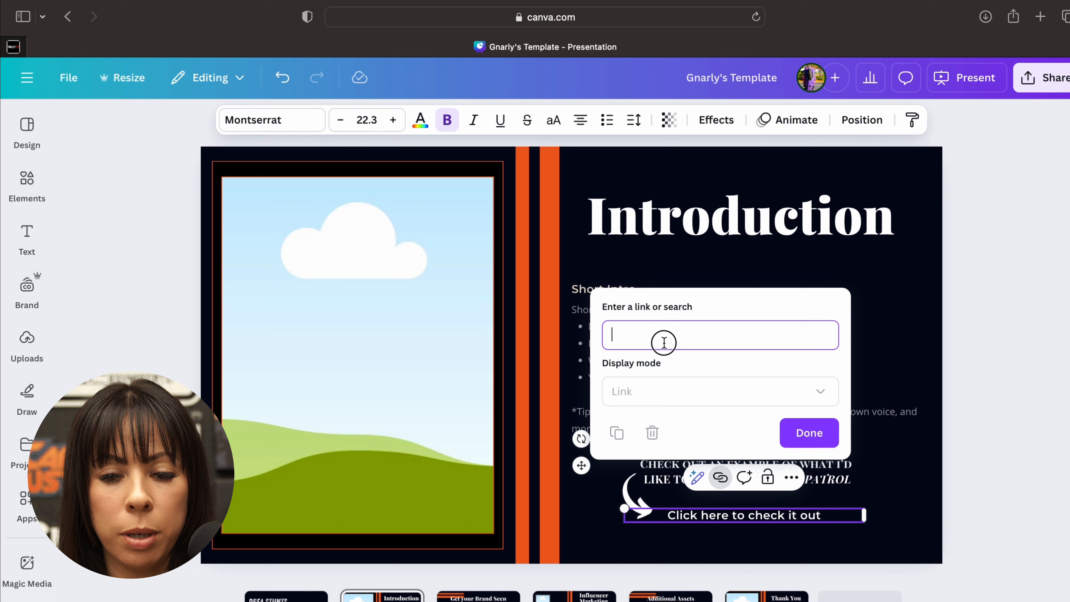
- Open Instagram in a new browser tab
click(1039, 16)
text(in)
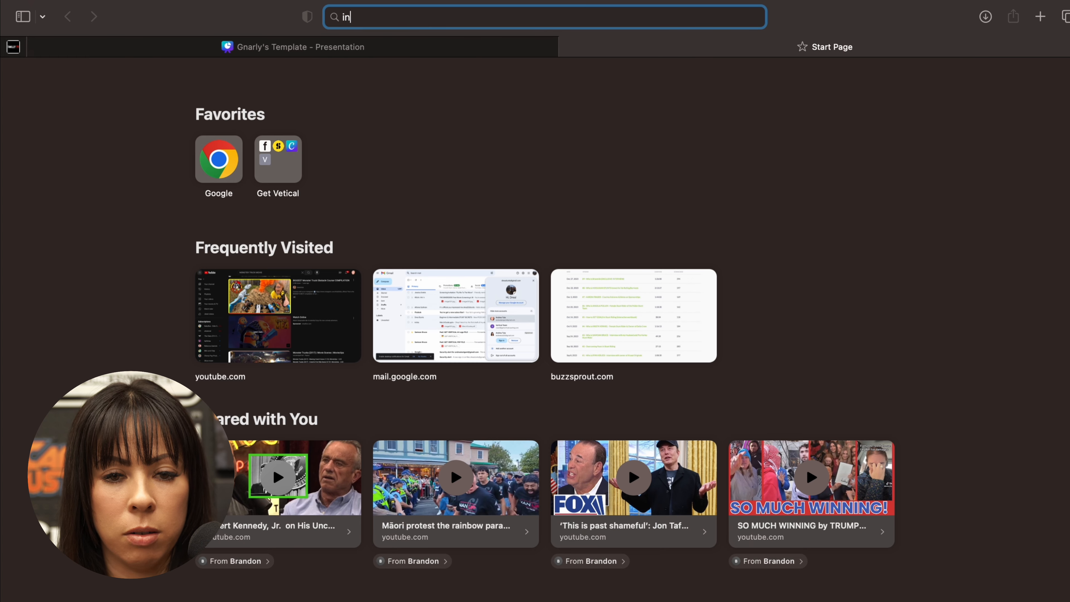
text(stagram.com)
key(Return)
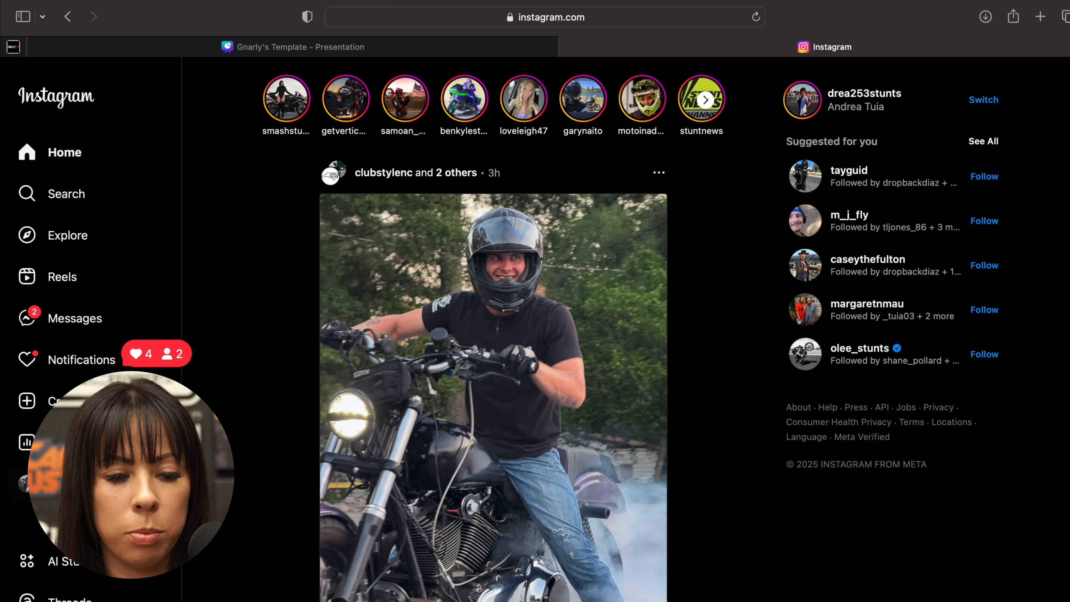
- Go to the rider's own profile and open the Della Crew post of her with the leather Urban Outlaw Bag beside a red motorcycle
click(68, 483)
scroll(864, 506, down, 7)
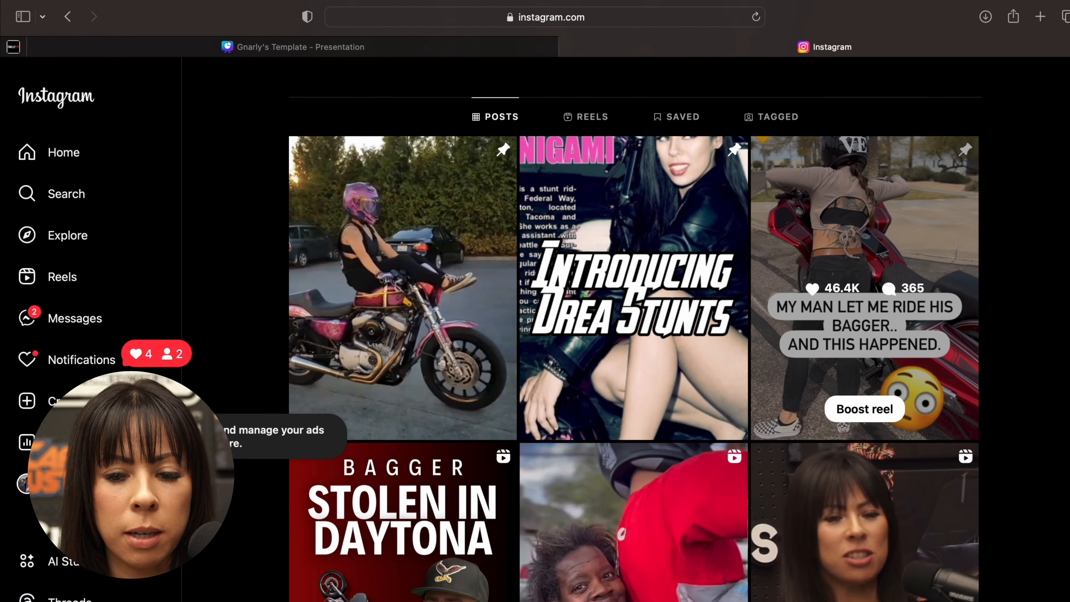
scroll(886, 586, down, 10)
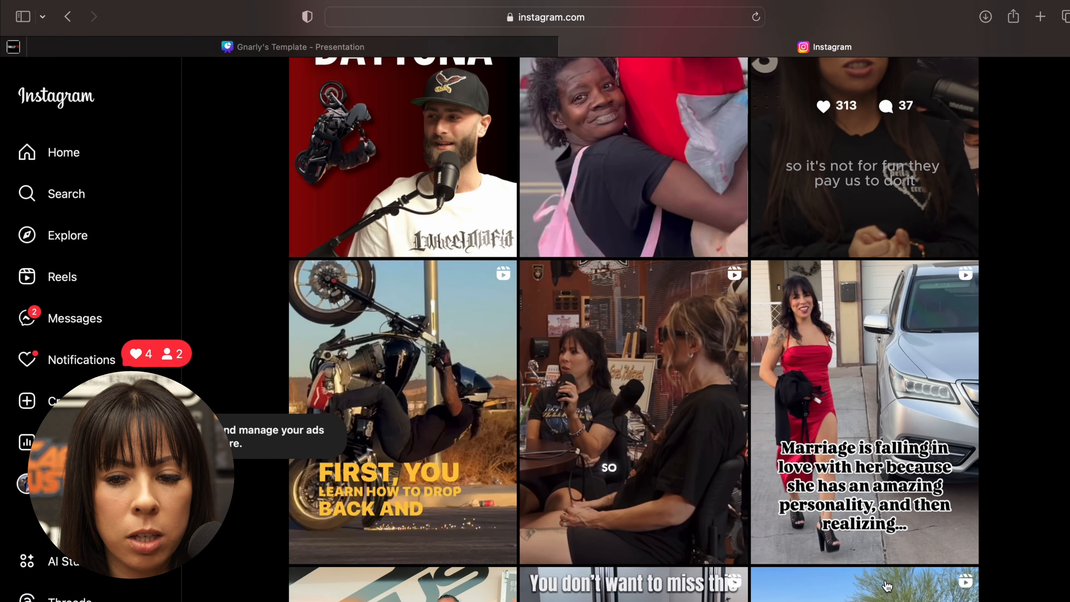
scroll(886, 586, down, 6)
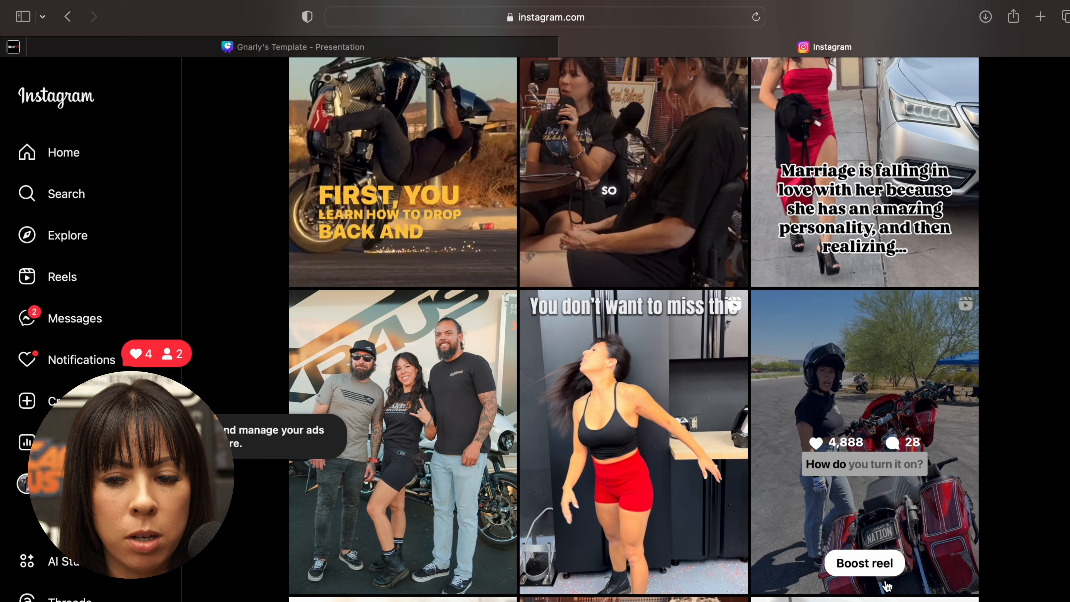
scroll(886, 585, down, 9)
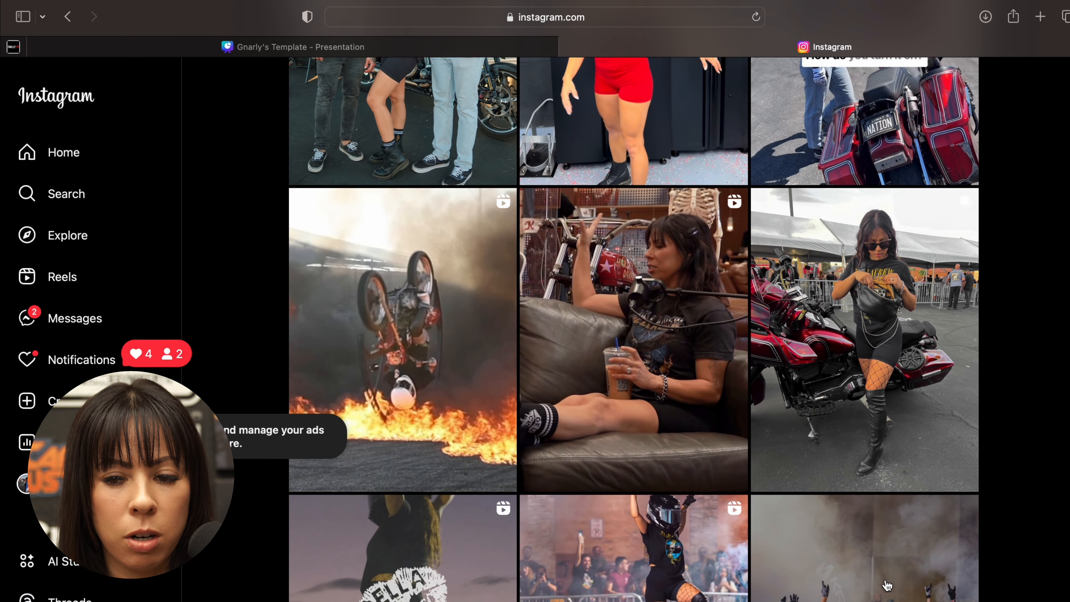
scroll(886, 586, down, 3)
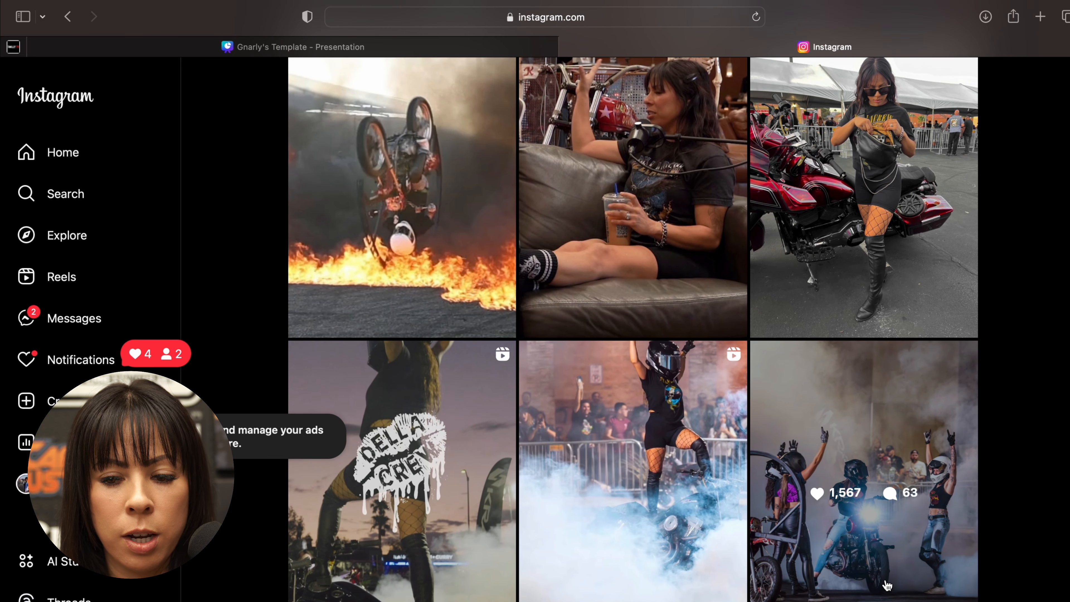
scroll(886, 586, up, 2)
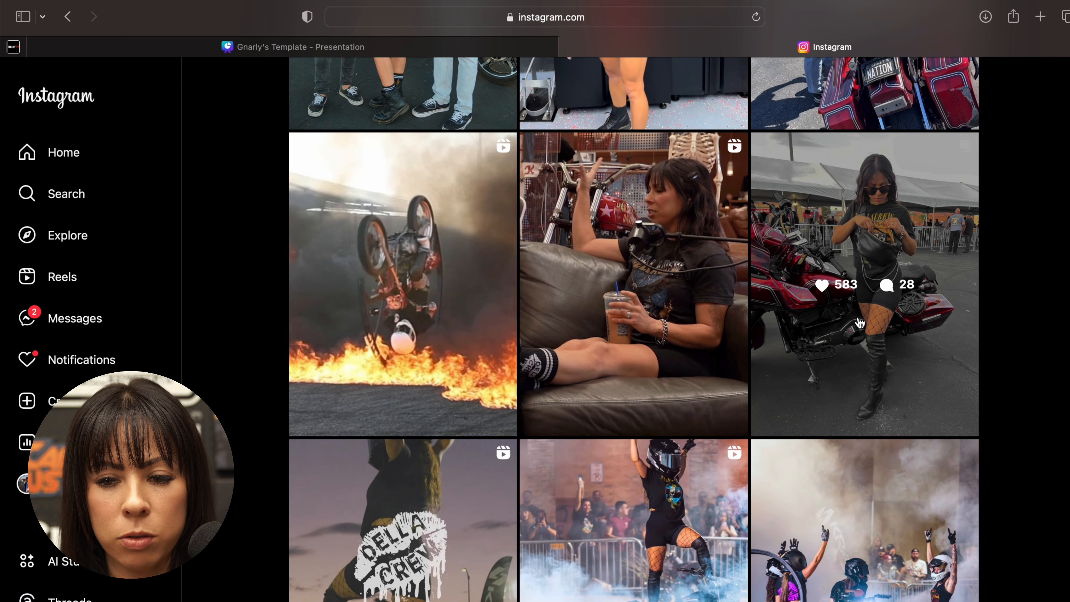
click(859, 323)
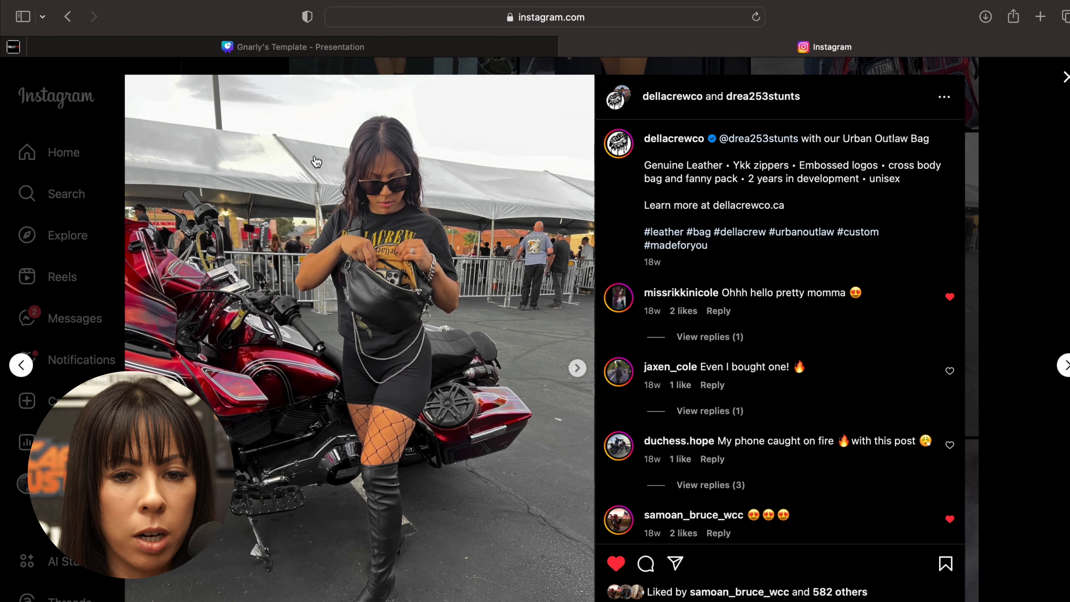
- Copy the full web address of the open Instagram post
click(614, 20)
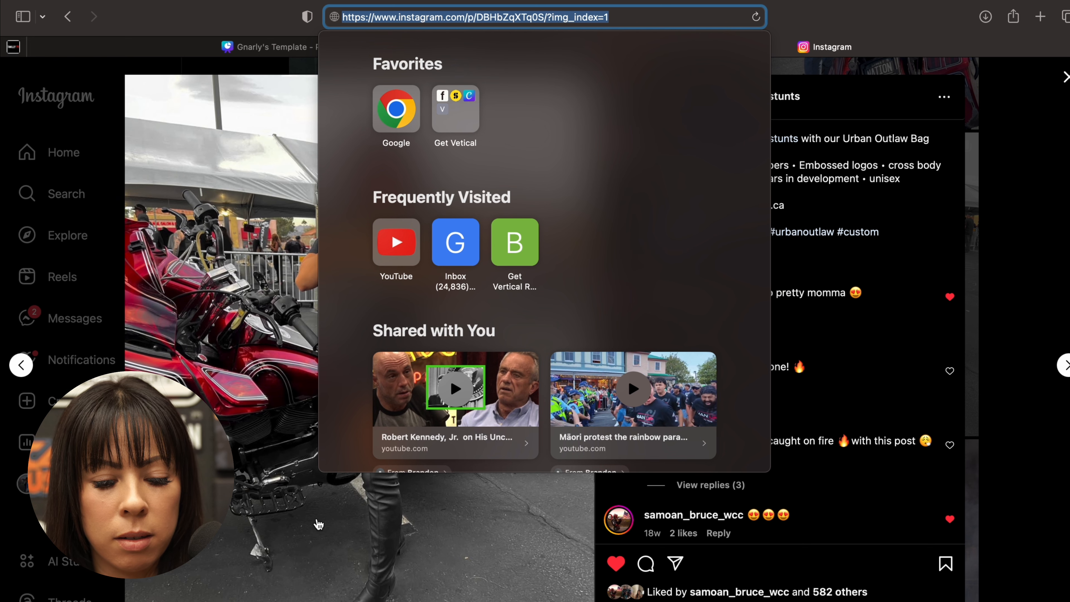
right_click(385, 12)
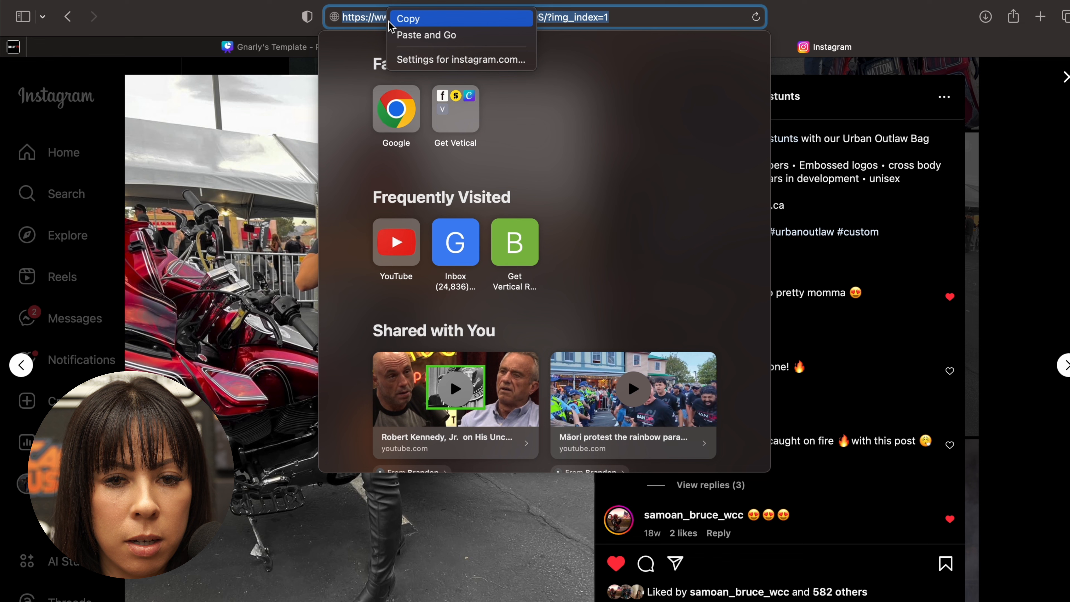
click(411, 19)
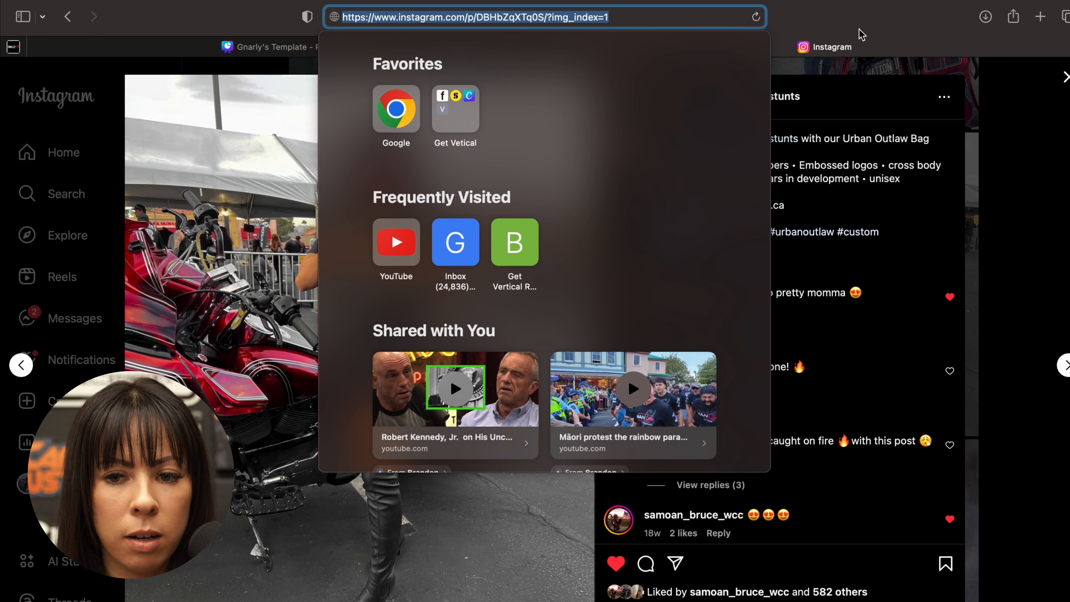
key(Escape)
click(221, 52)
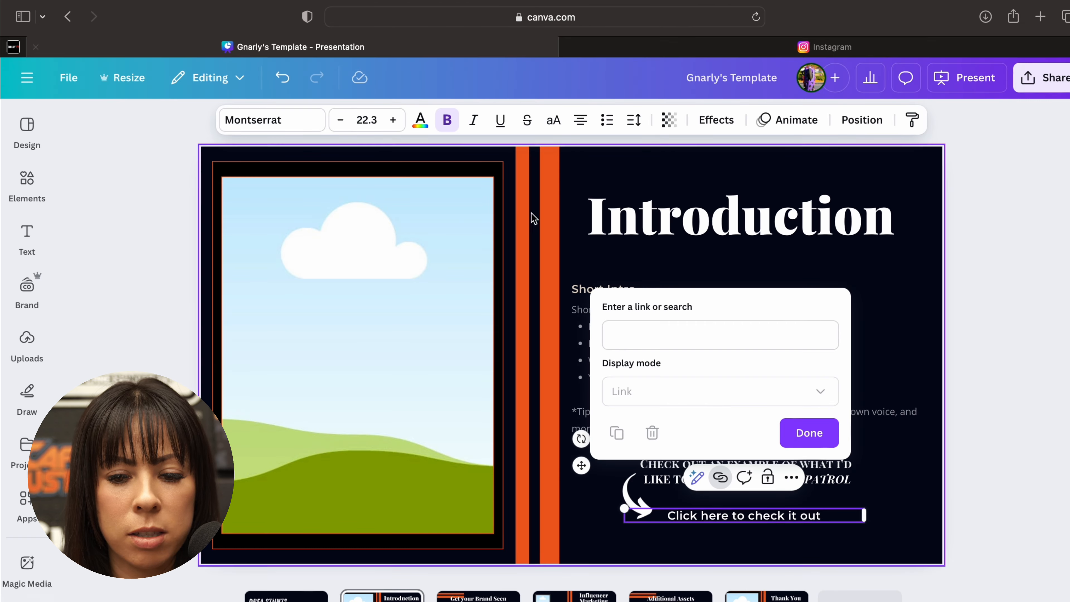
click(636, 332)
click(636, 332)
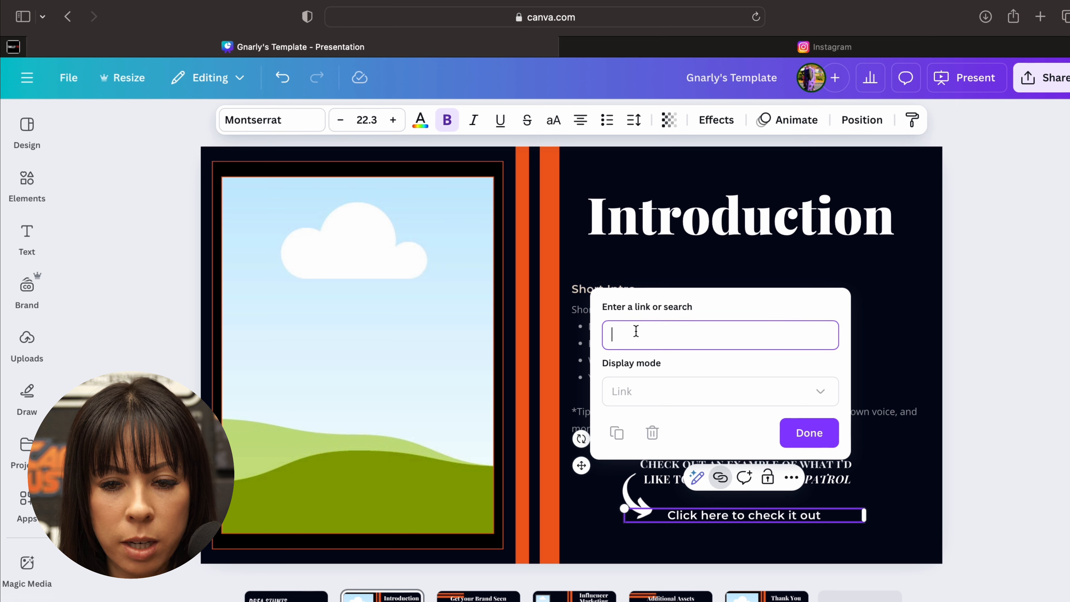
key(super+v)
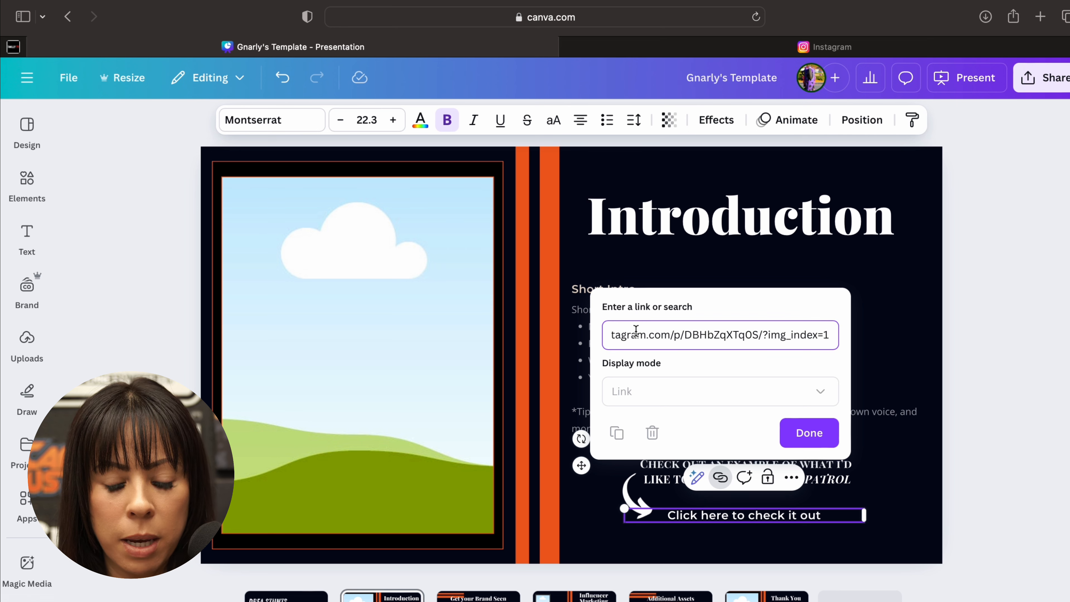
right_click(635, 331)
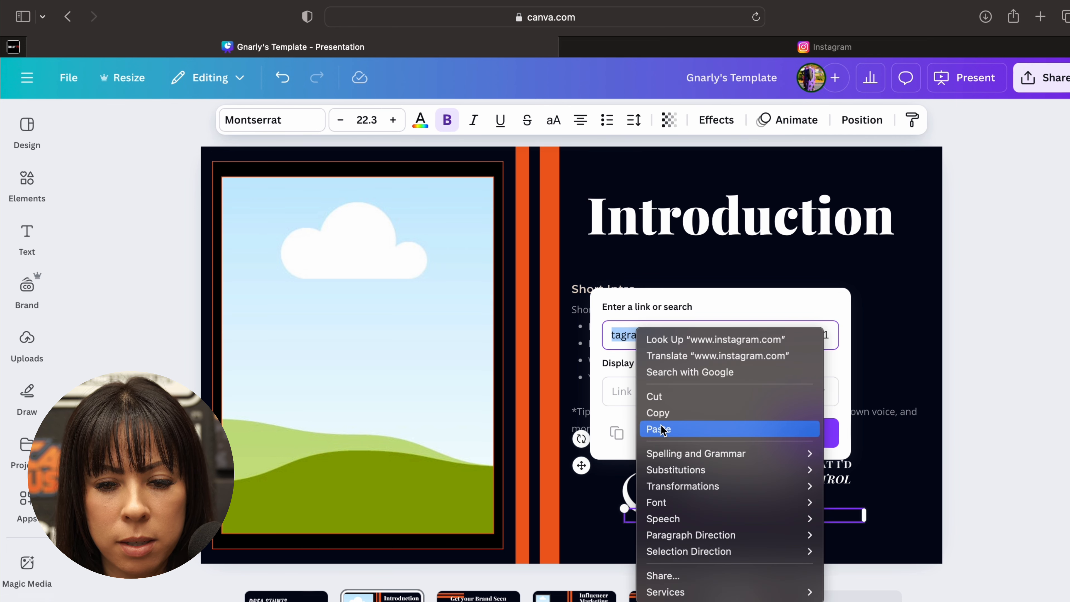
click(598, 364)
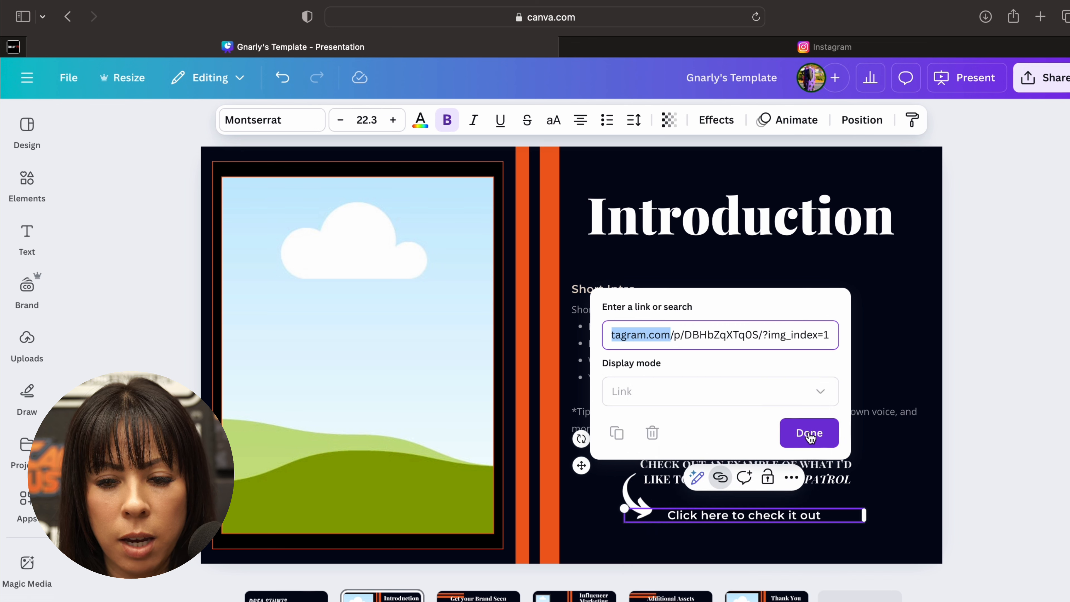
click(809, 438)
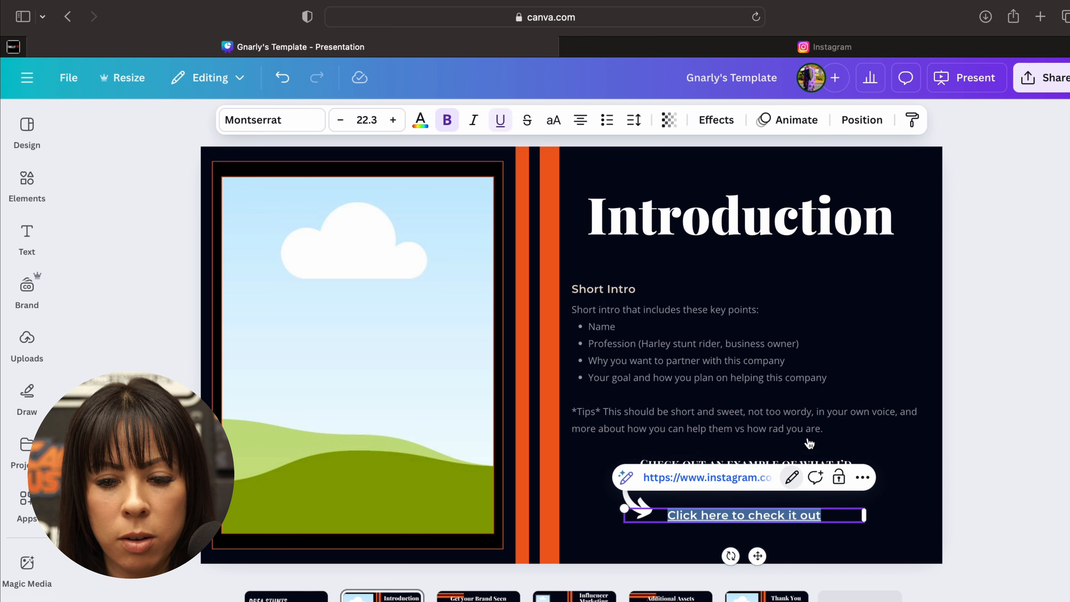
click(993, 491)
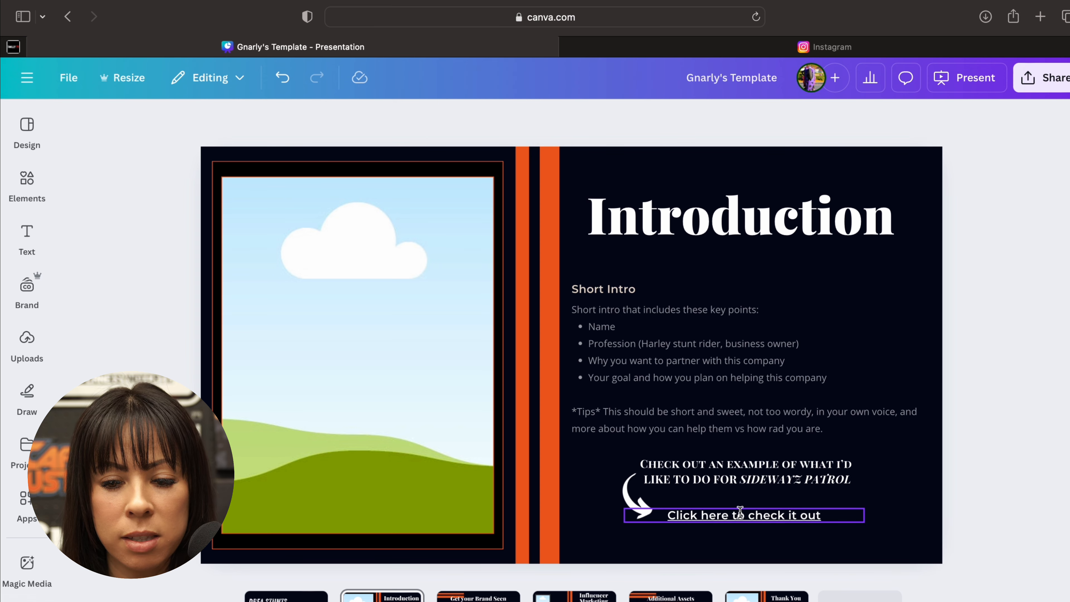
- Switch to Instagram to review the Urban Outlaw Bag post as a product promotion example, and close the post
click(796, 48)
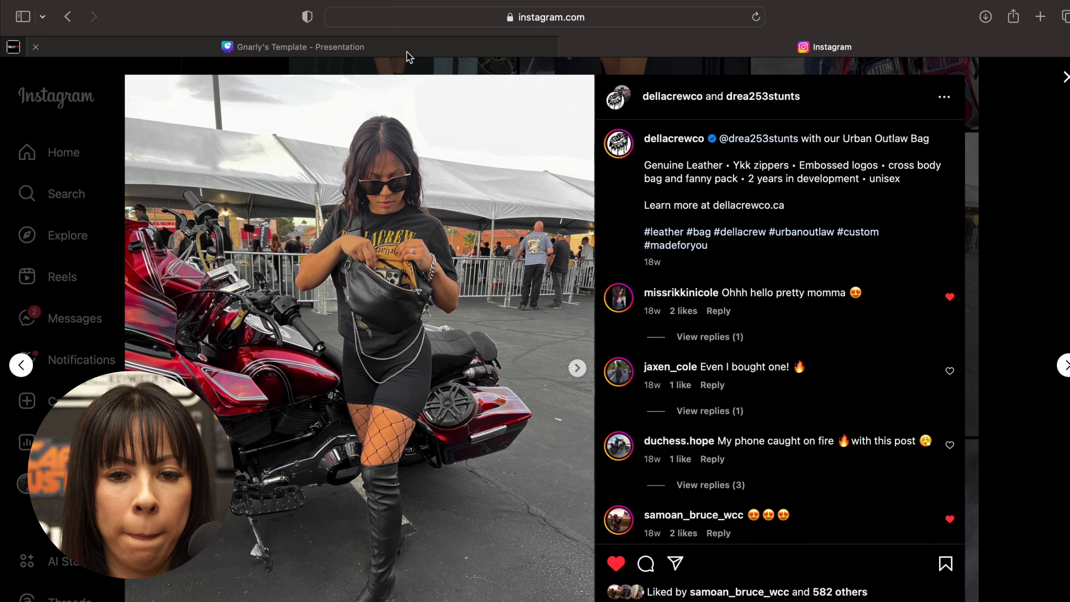
mouse_move(393, 53)
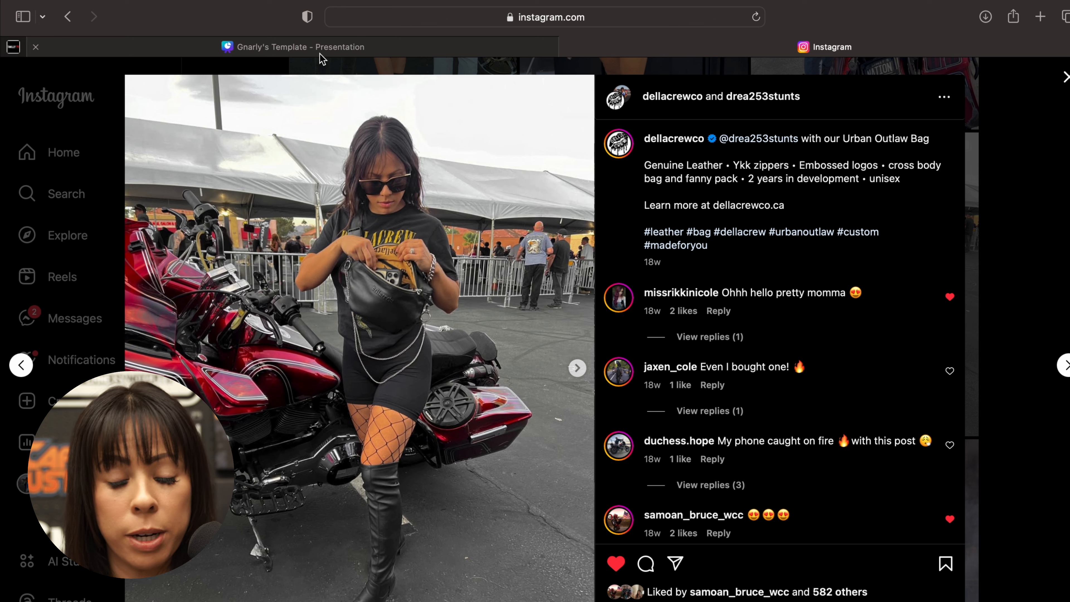
mouse_move(321, 59)
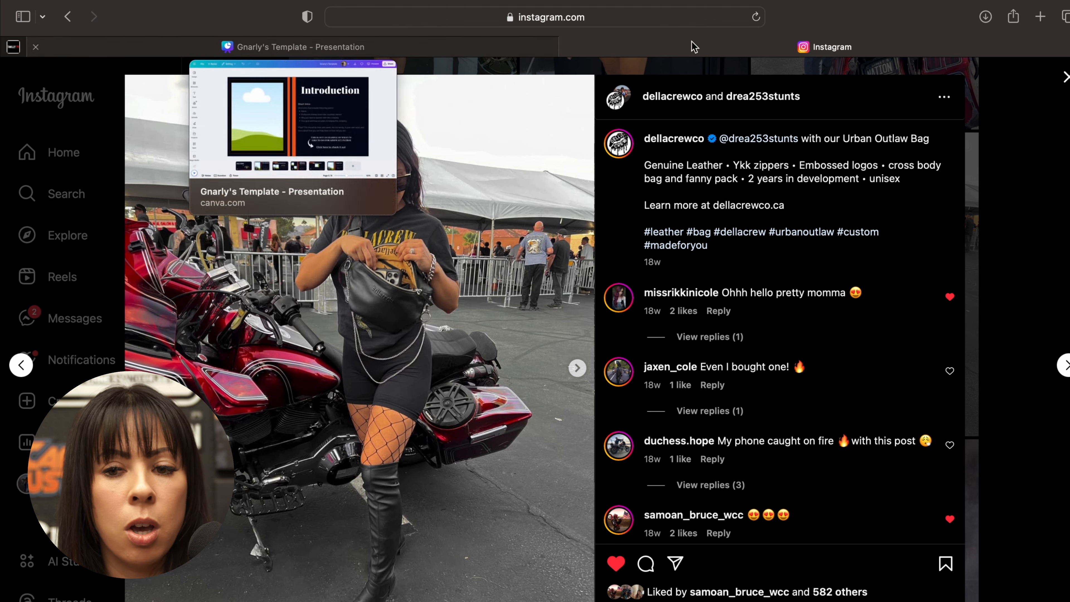
click(1061, 87)
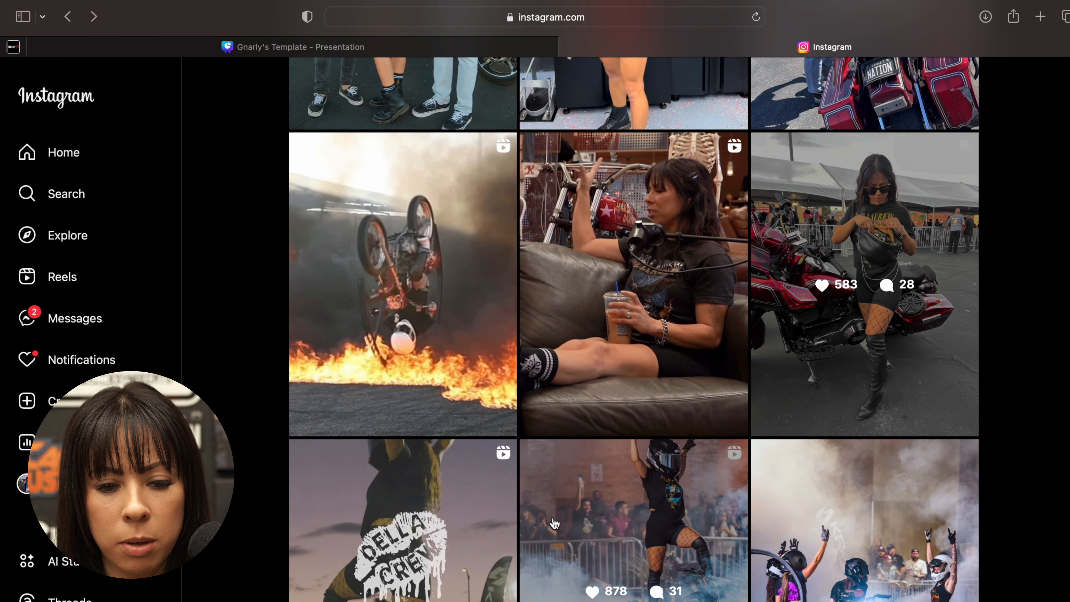
- Examine the Baker Drivetrain reel further down the profile as another sponsor example, and switch back to the Canva presentation
scroll(555, 523, down, 8)
scroll(554, 523, down, 5)
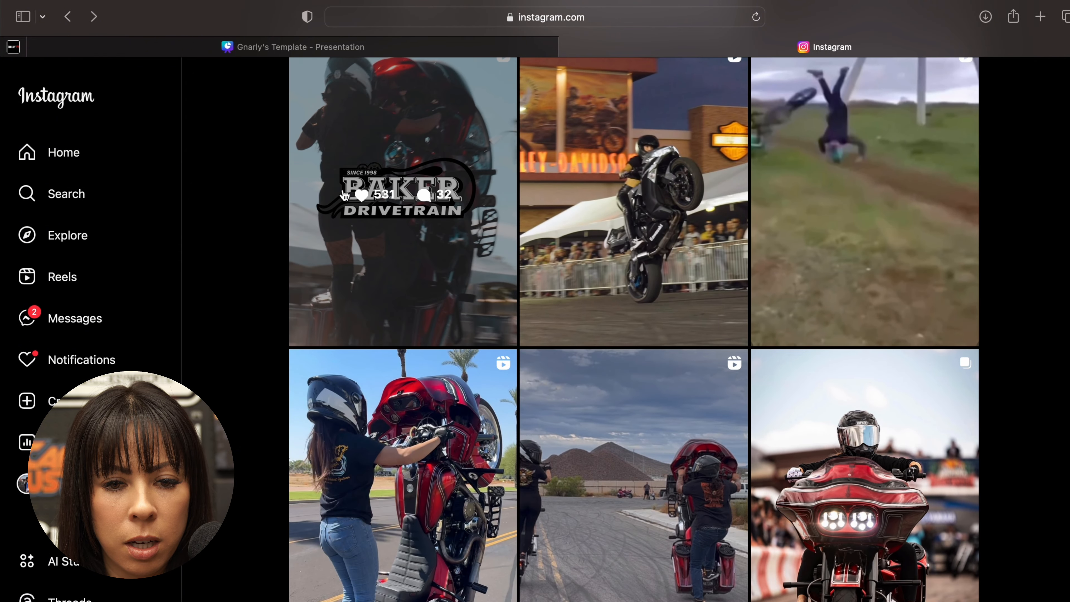
click(344, 195)
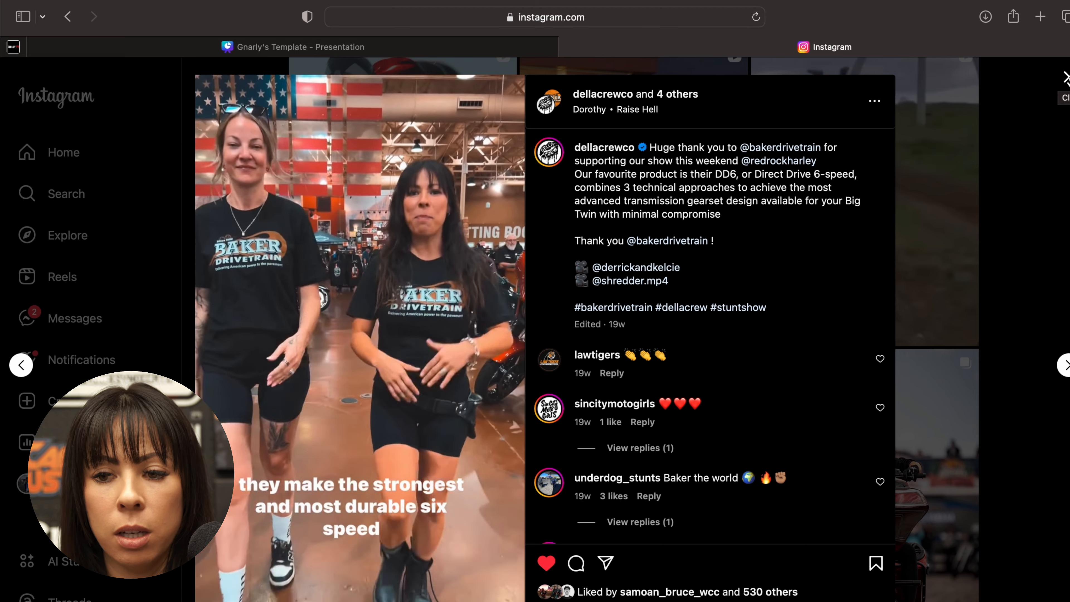
click(1065, 78)
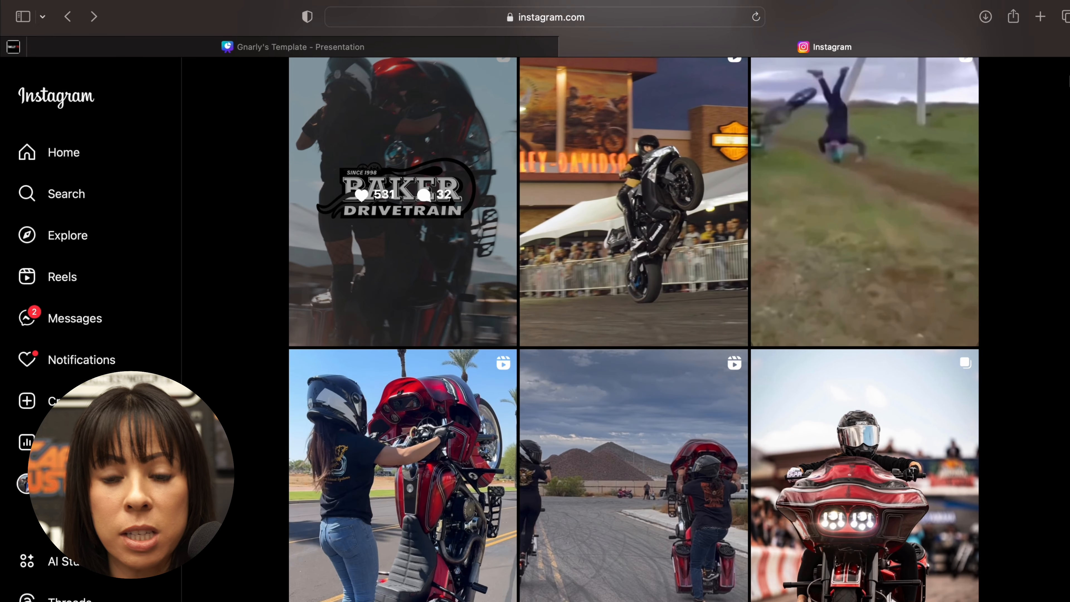
scroll(467, 382, up, 2)
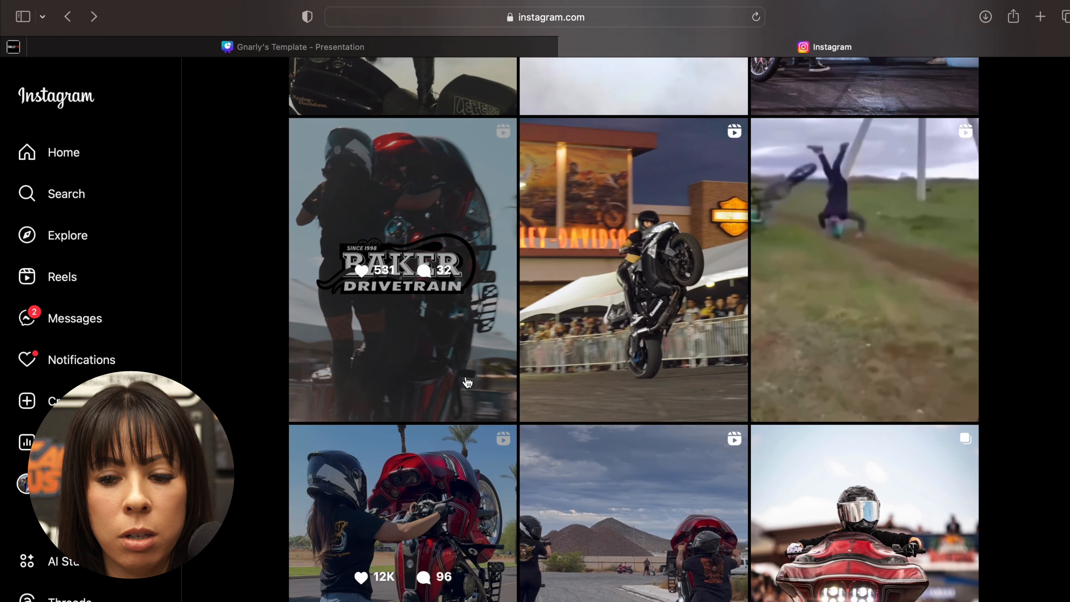
scroll(468, 382, up, 15)
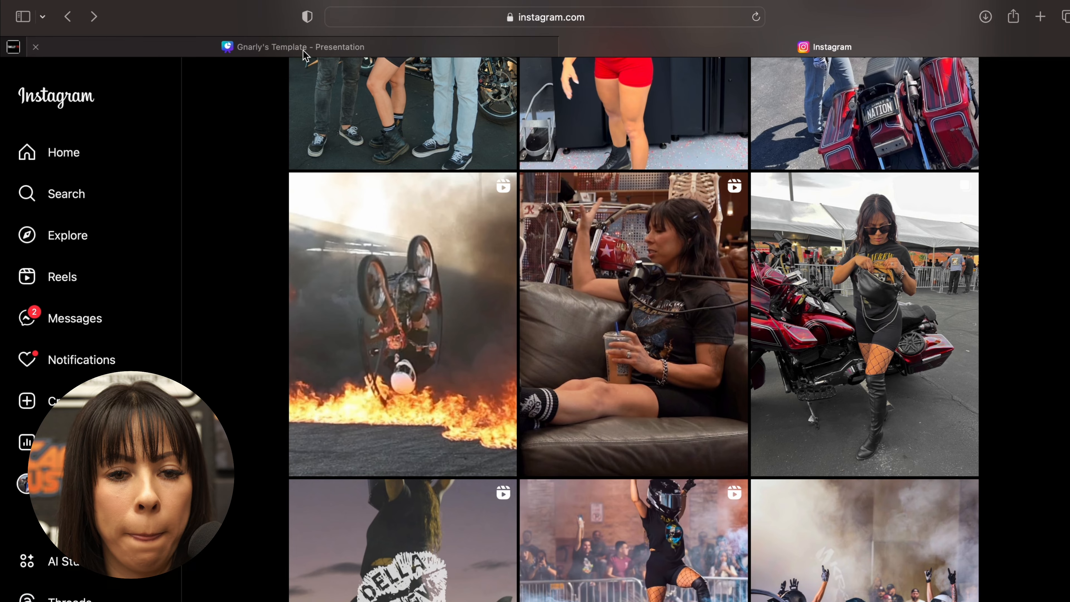
click(304, 52)
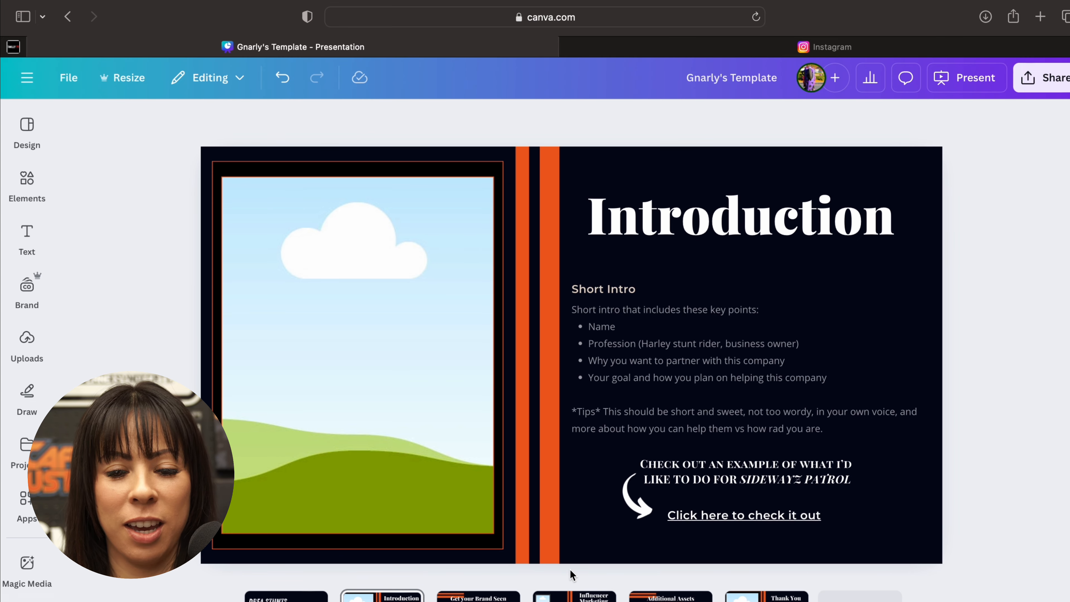
- Add the uploaded photo of the rider doing a one-handed handstand stunt against an upright motorcycle to the Introduction slide
click(334, 434)
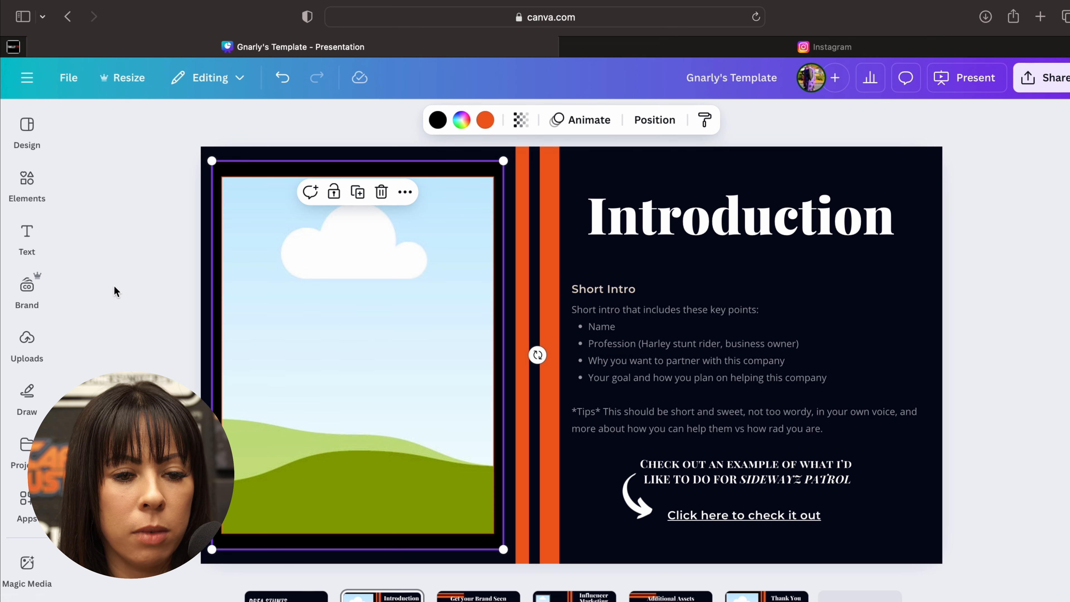
click(134, 314)
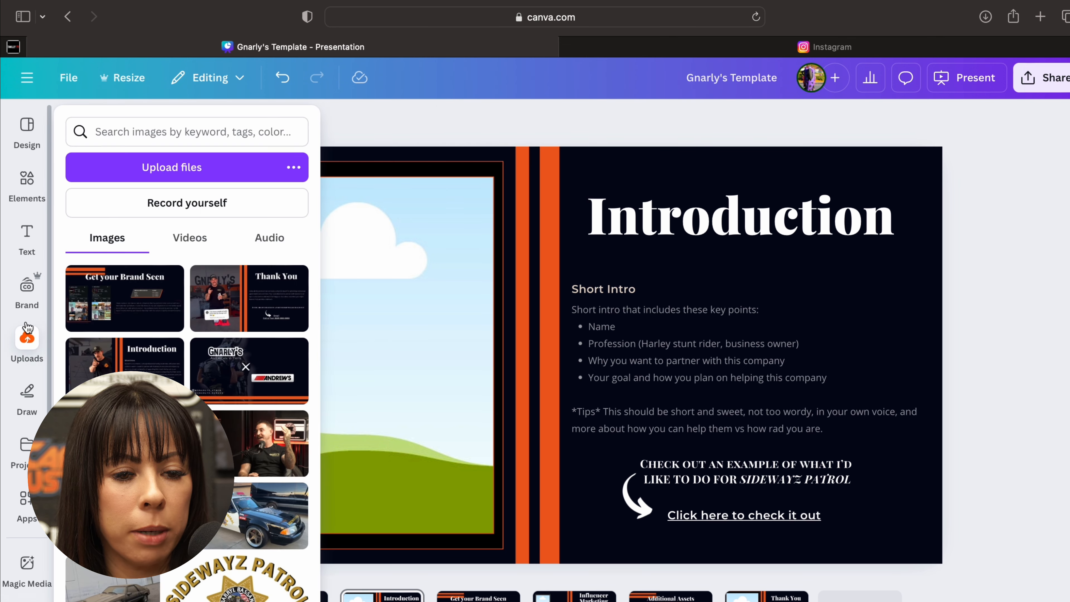
click(24, 351)
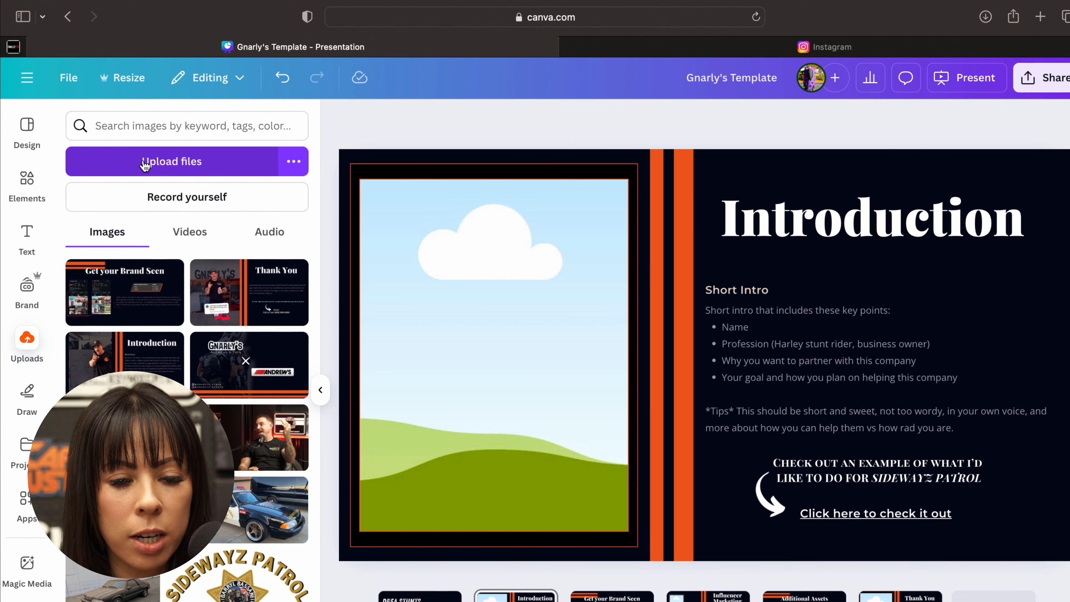
scroll(187, 422, down, 15)
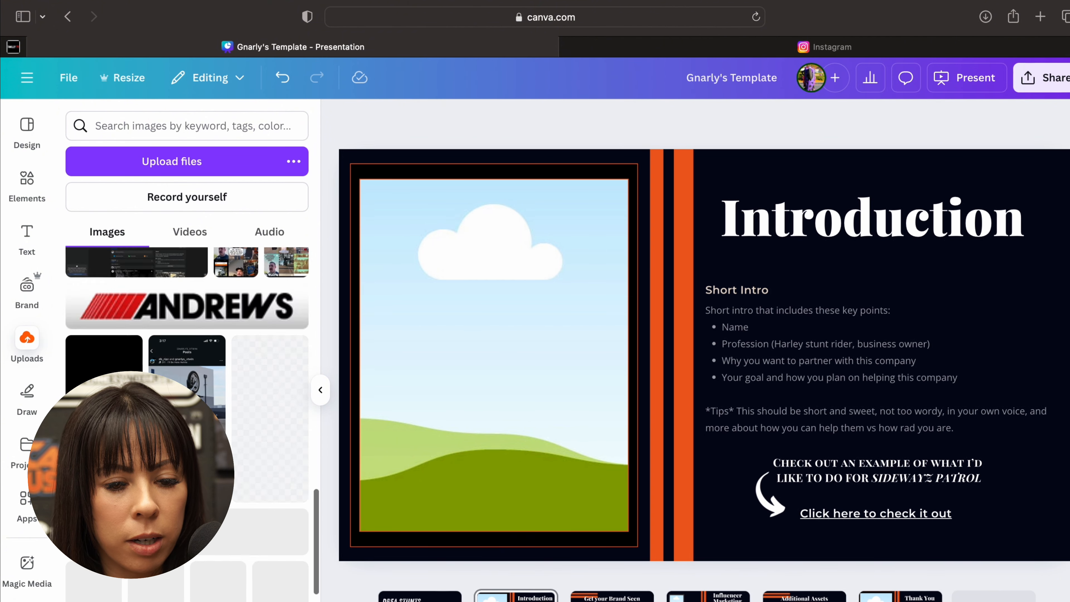
scroll(203, 556, down, 3)
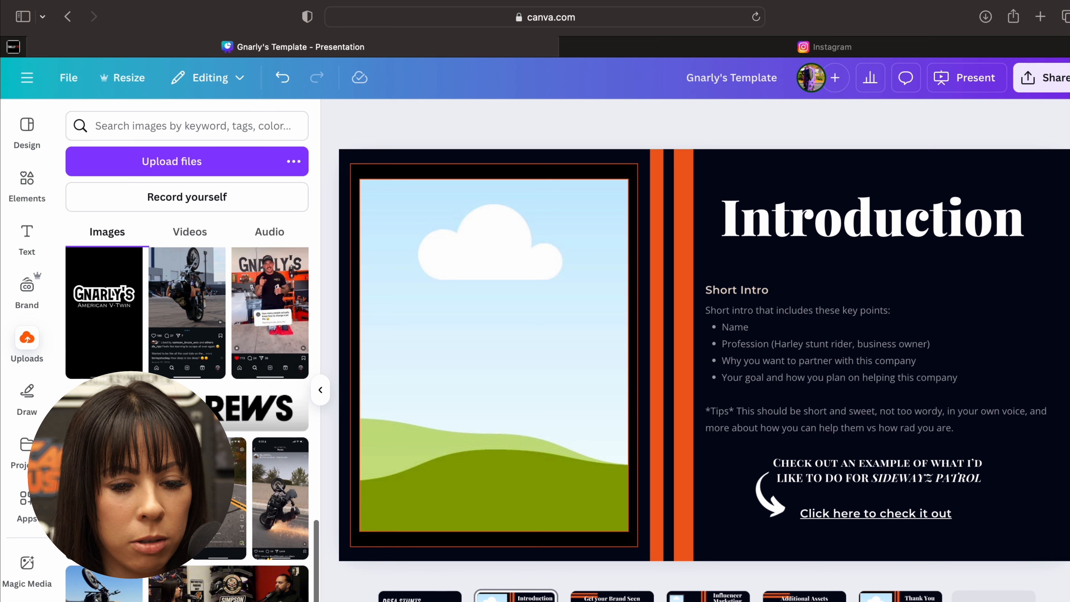
click(104, 587)
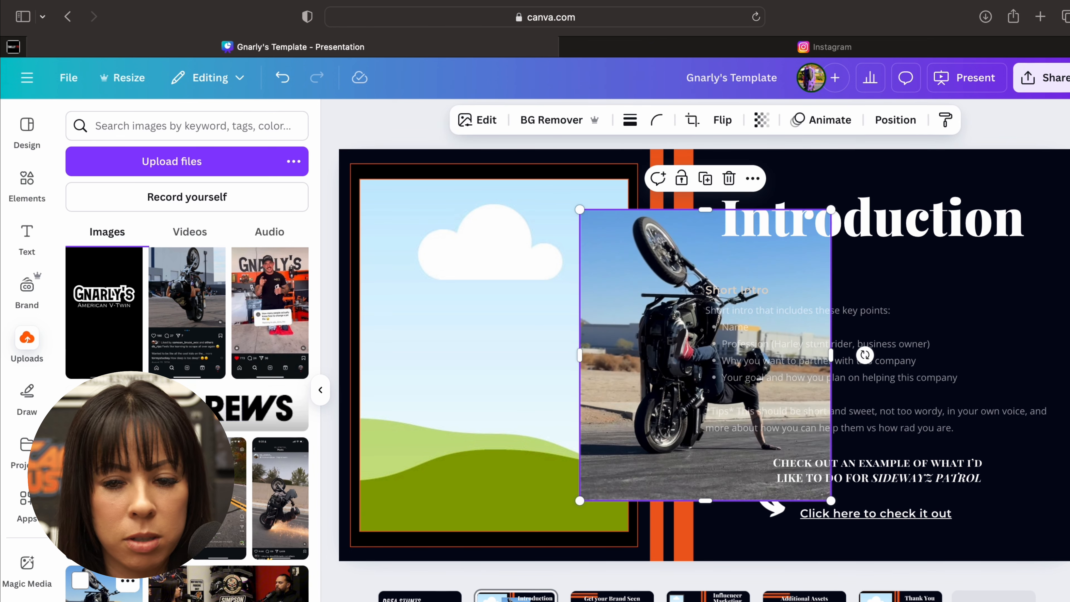
- Place the motorcycle handstand photo into the picture frame on the Introduction slide, close the uploads list and deselect the slide
drag(612, 441, 419, 446)
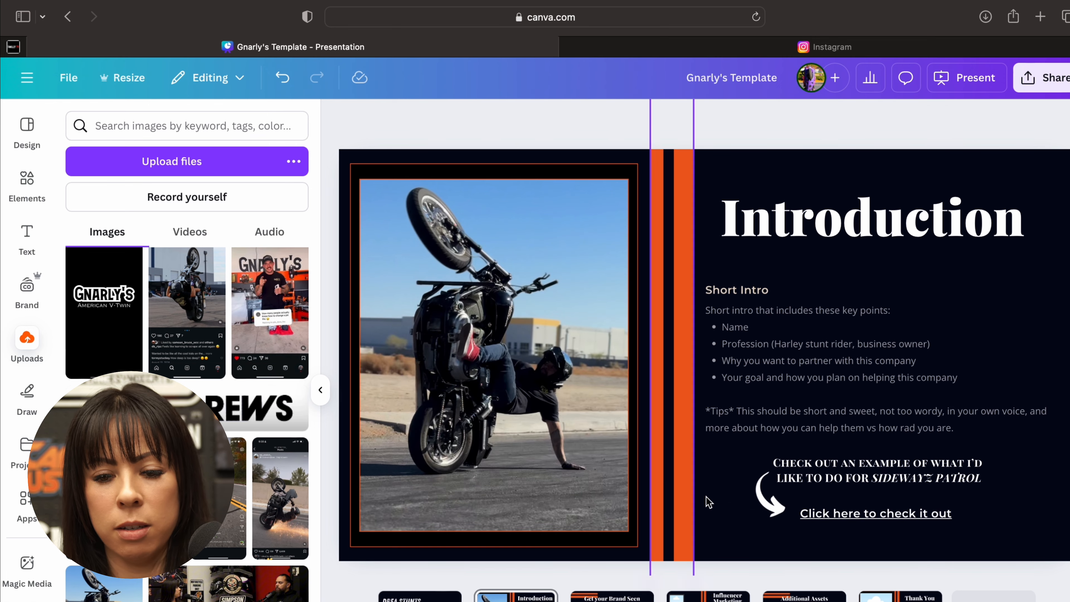
click(727, 506)
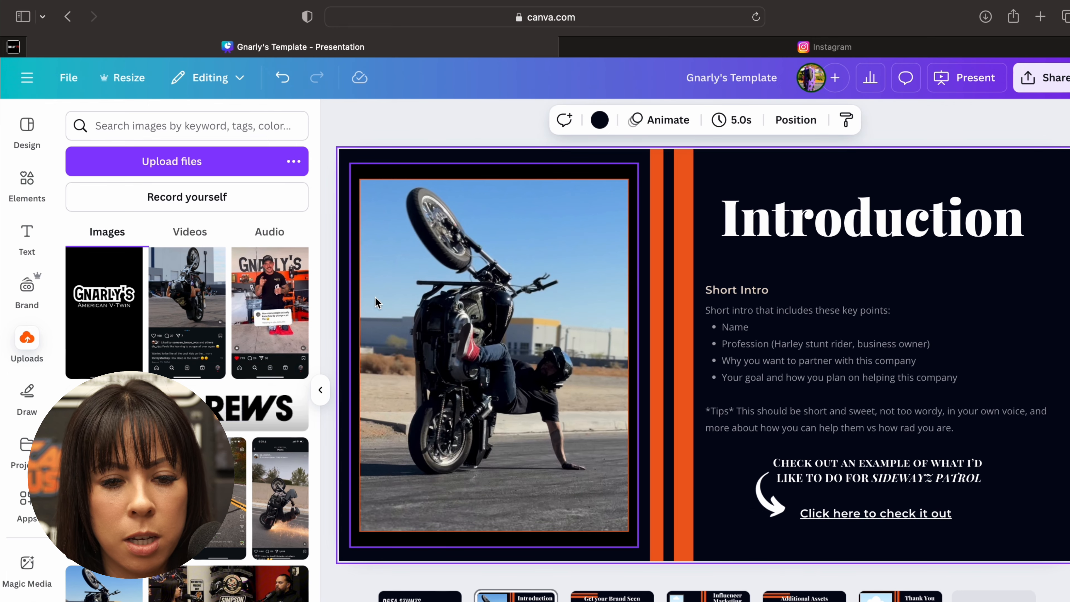
click(320, 389)
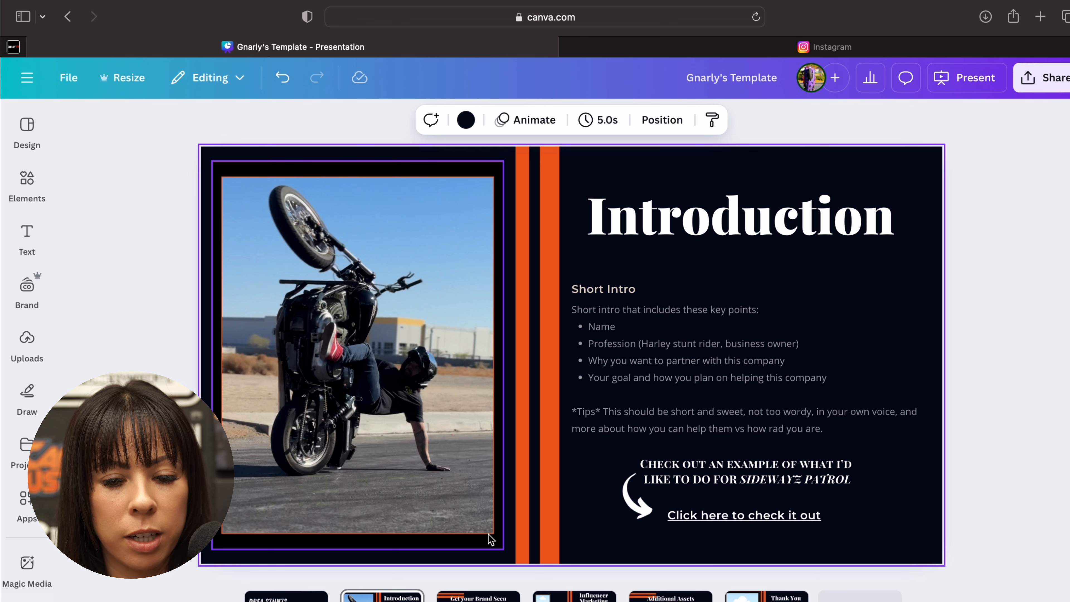
click(172, 570)
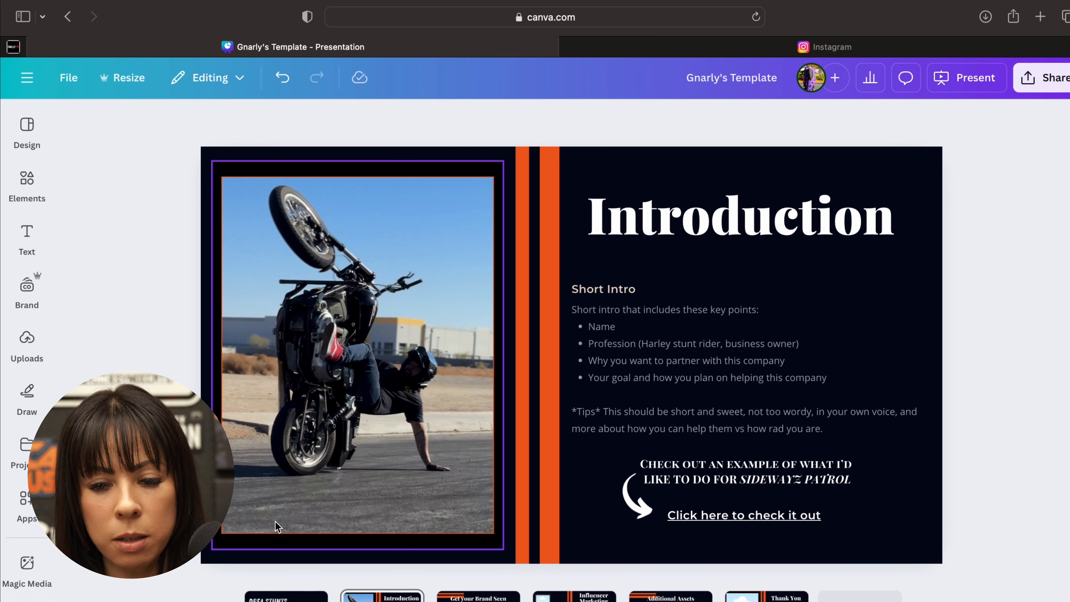
- Recolour the vertical orange stripe nearest the photo frame with the gold from the company logo's photo colours
click(359, 491)
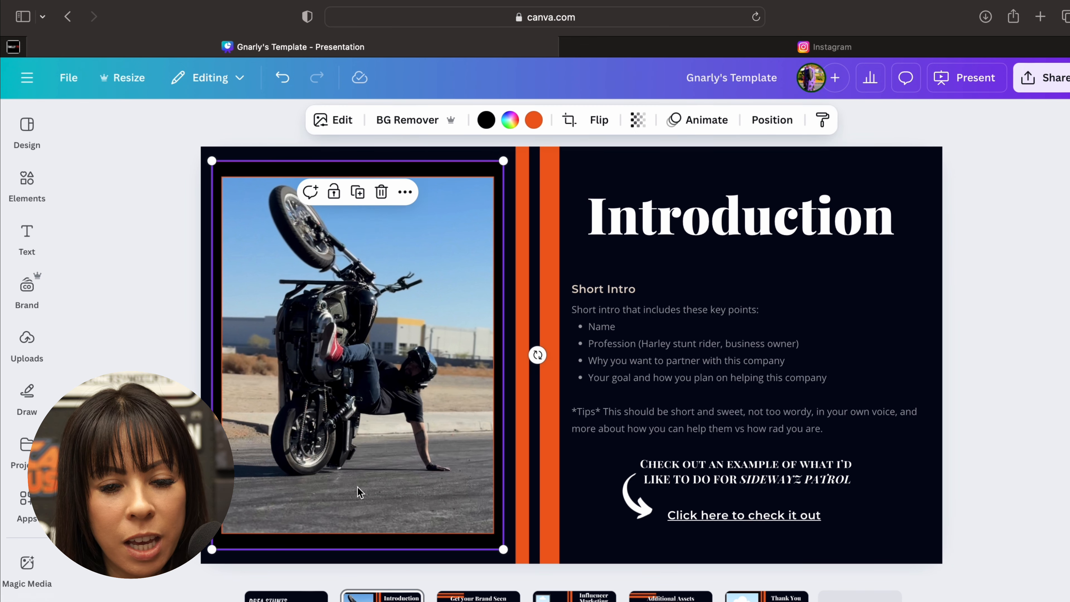
click(538, 496)
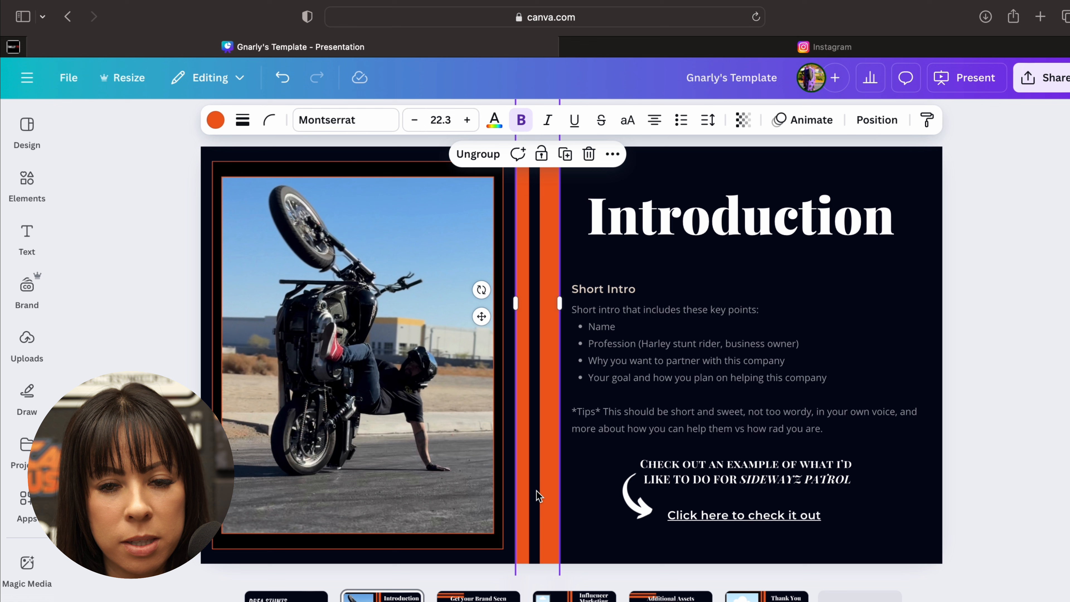
click(459, 551)
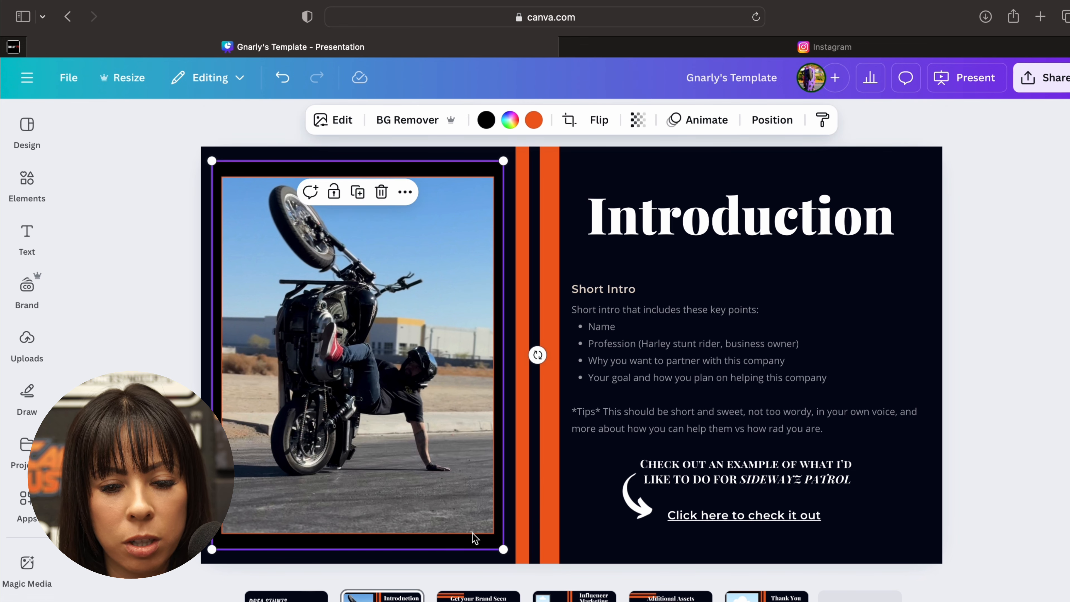
click(521, 532)
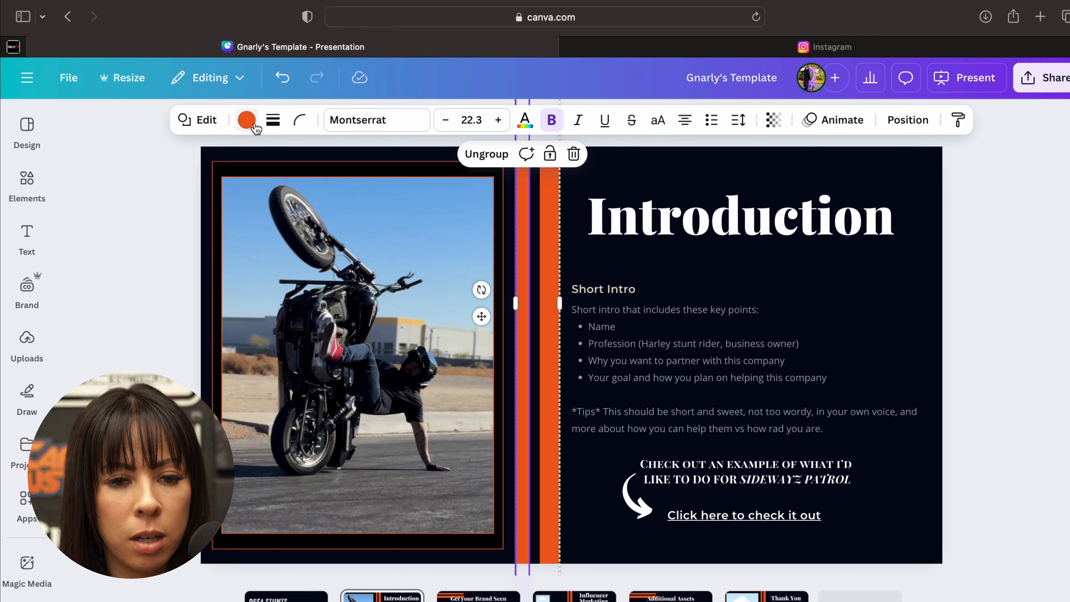
click(246, 120)
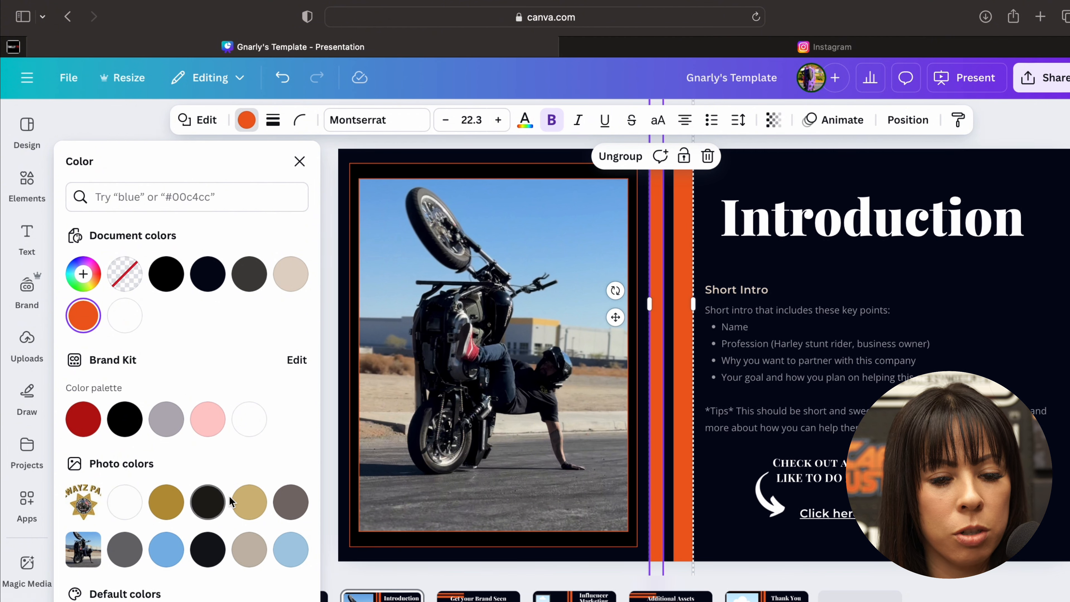
click(173, 502)
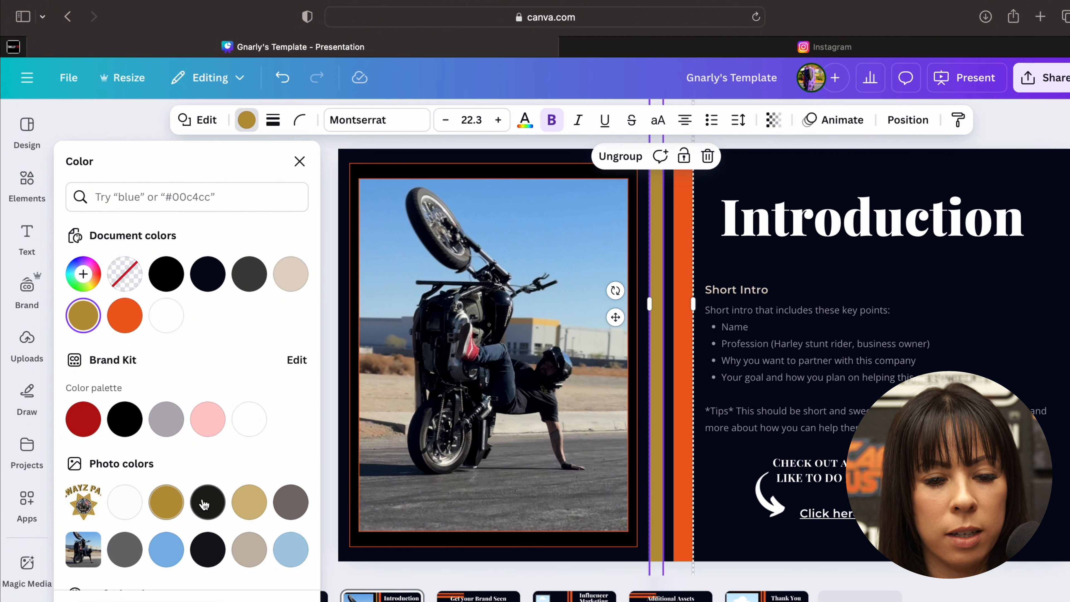
- Try black on the other vertical orange stripe, settle on the logo's grey-brown photo colour, and deselect it
click(694, 389)
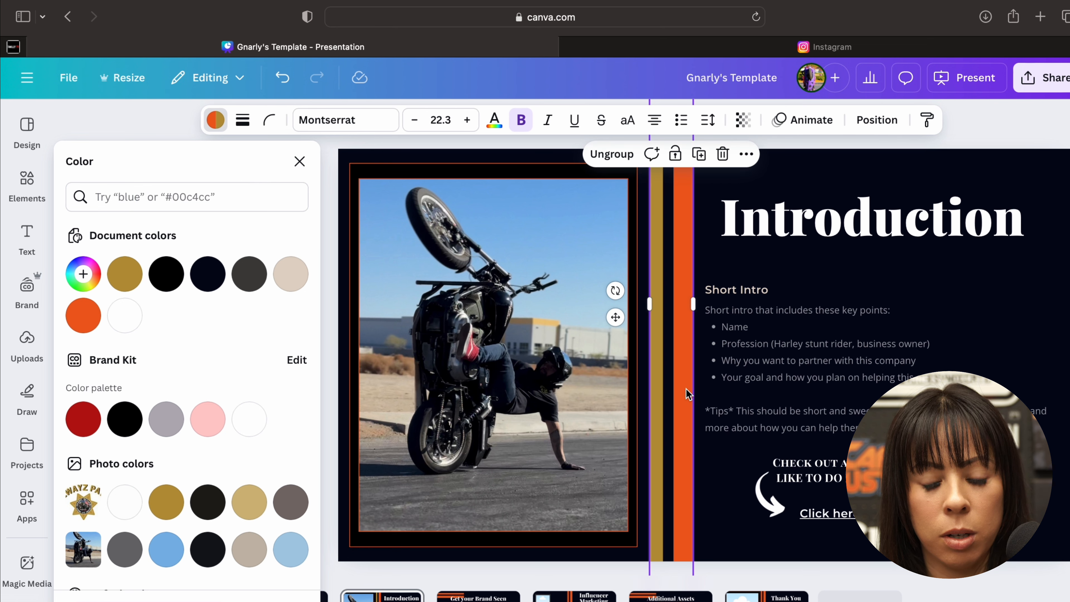
click(686, 390)
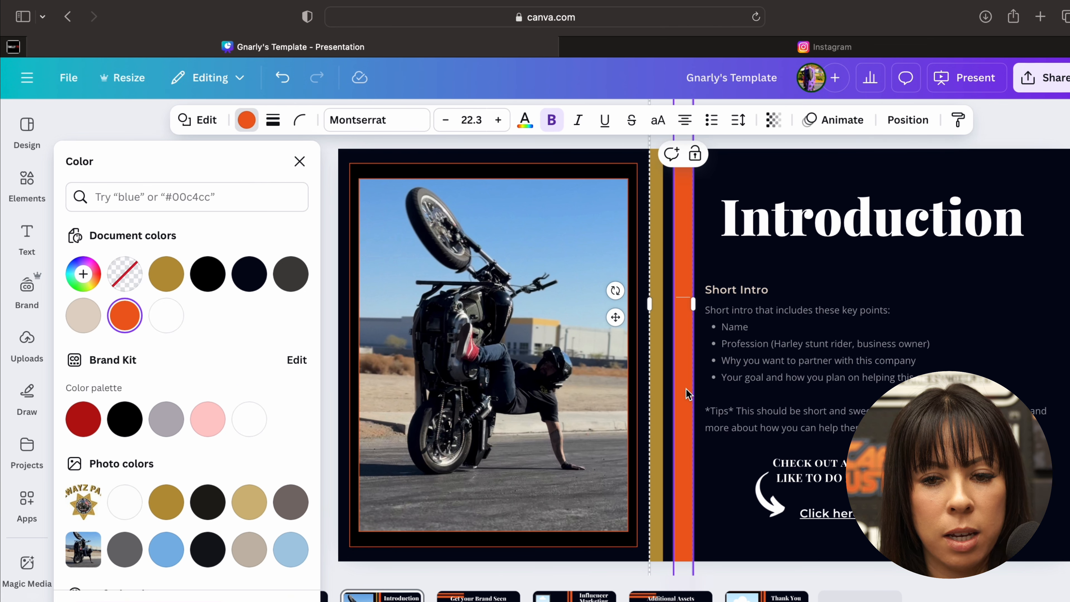
click(661, 389)
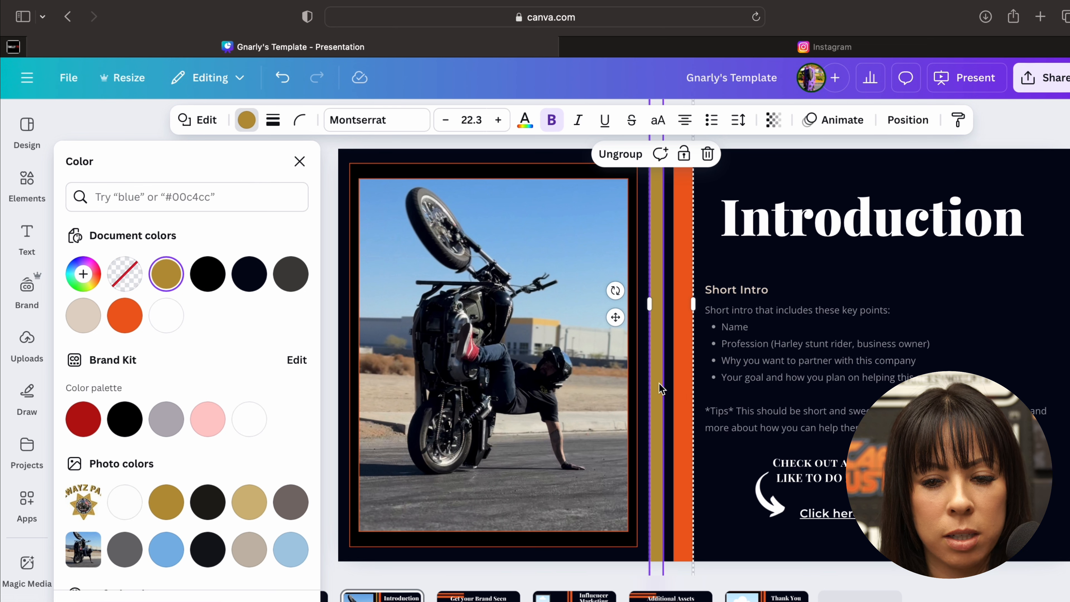
click(690, 392)
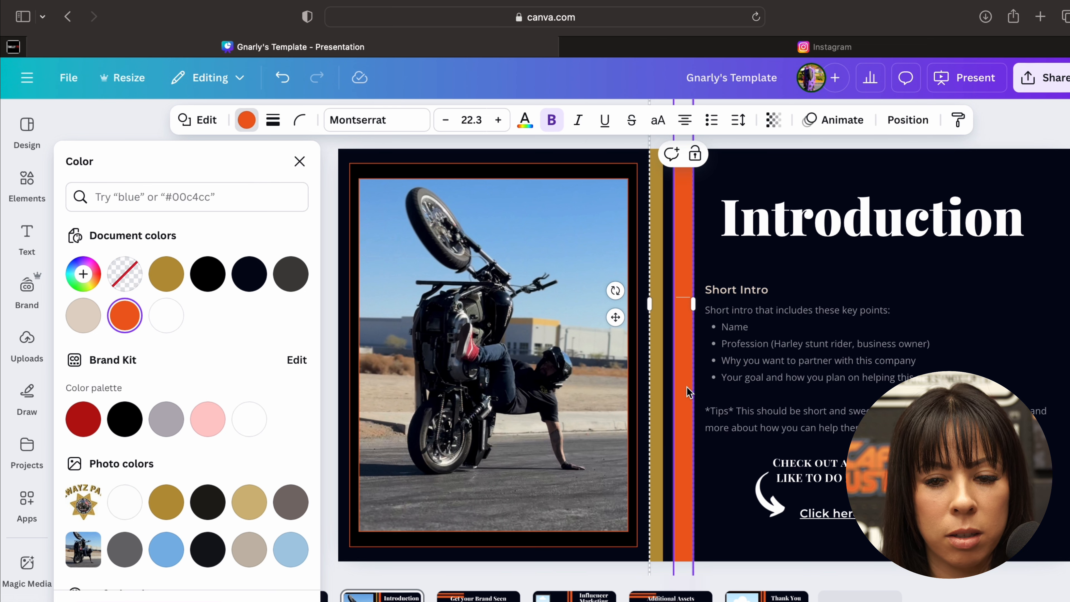
click(125, 419)
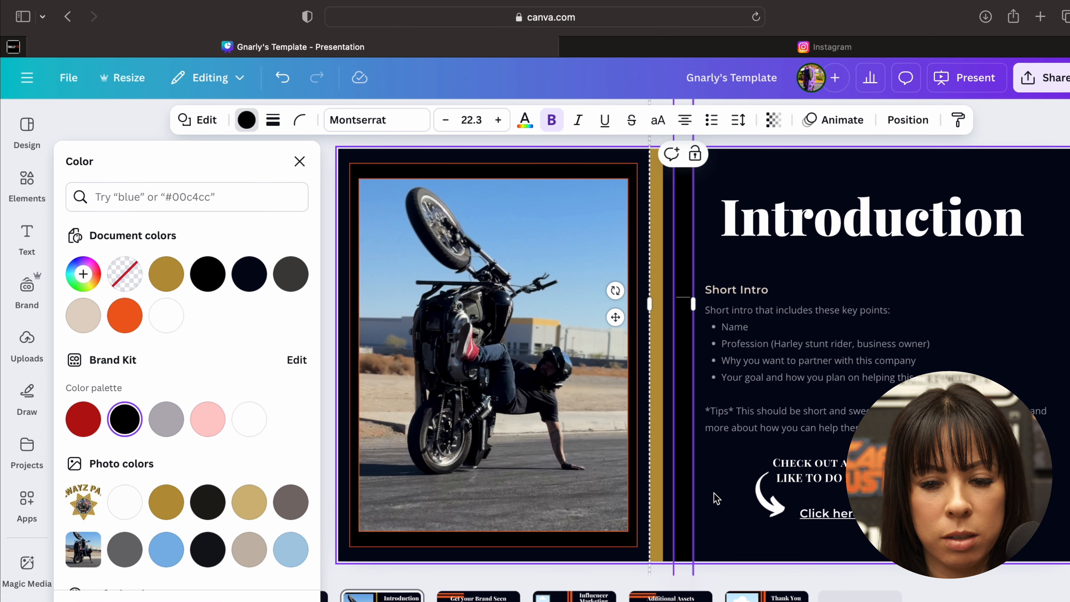
click(290, 503)
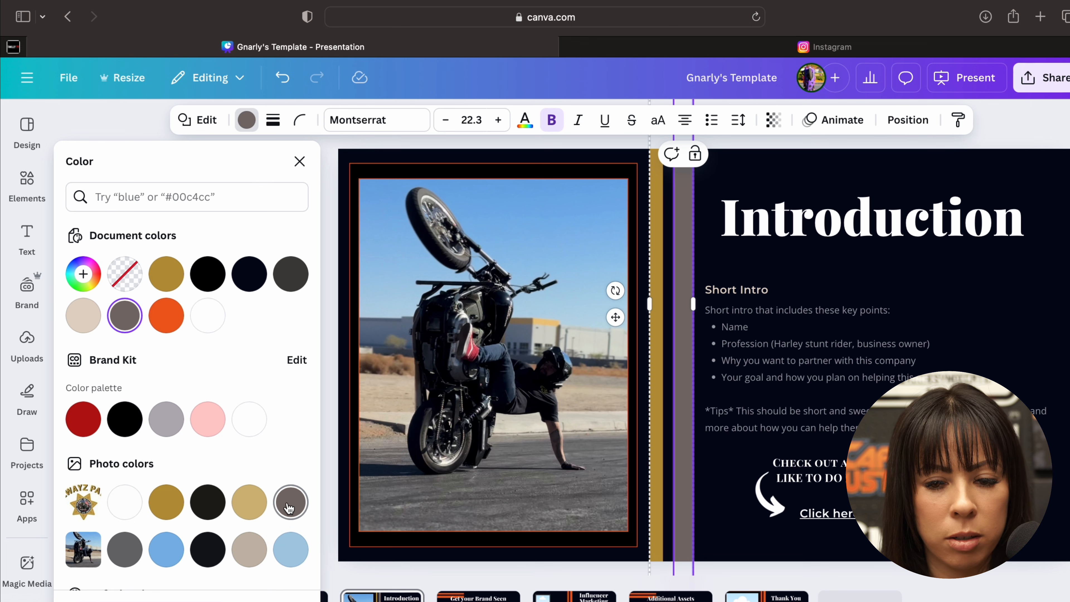
click(746, 523)
- Recolour the photo frame white and its thin outline the logo's gold, trying red #b61111 on the outline first
click(619, 544)
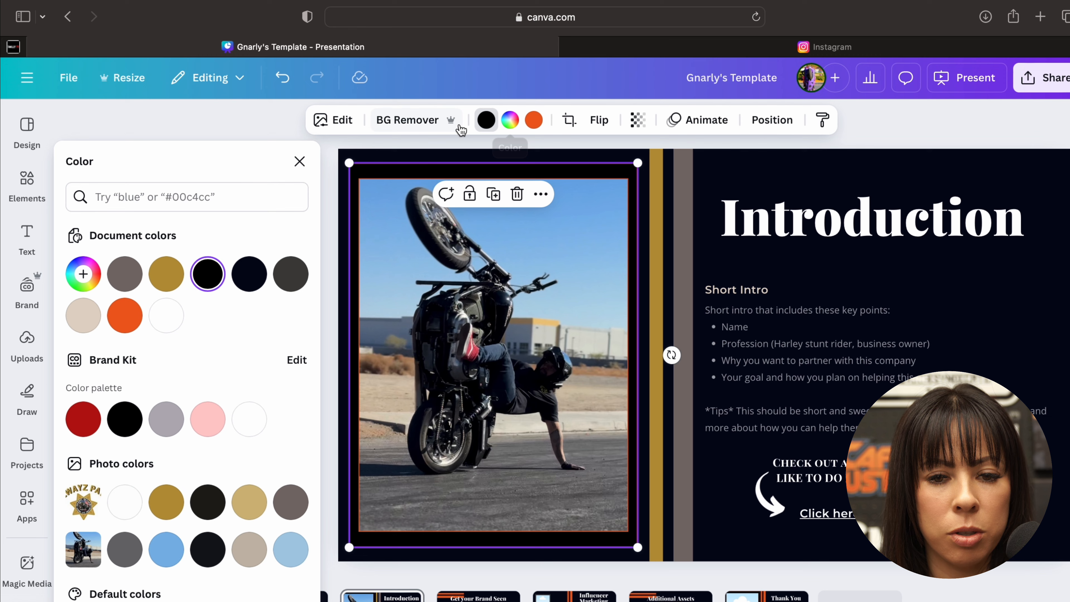
click(485, 121)
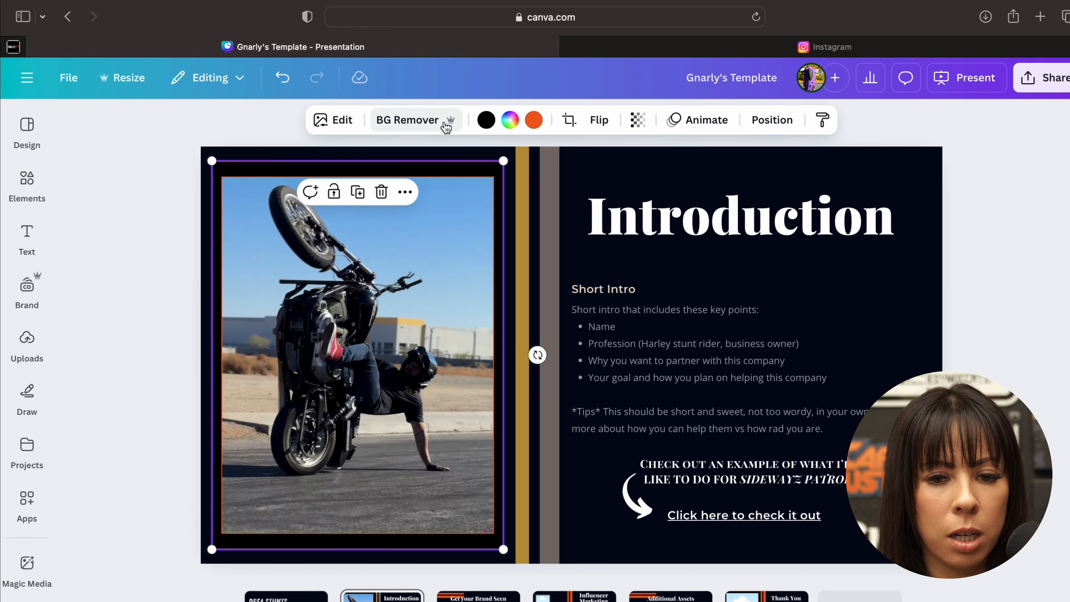
click(485, 120)
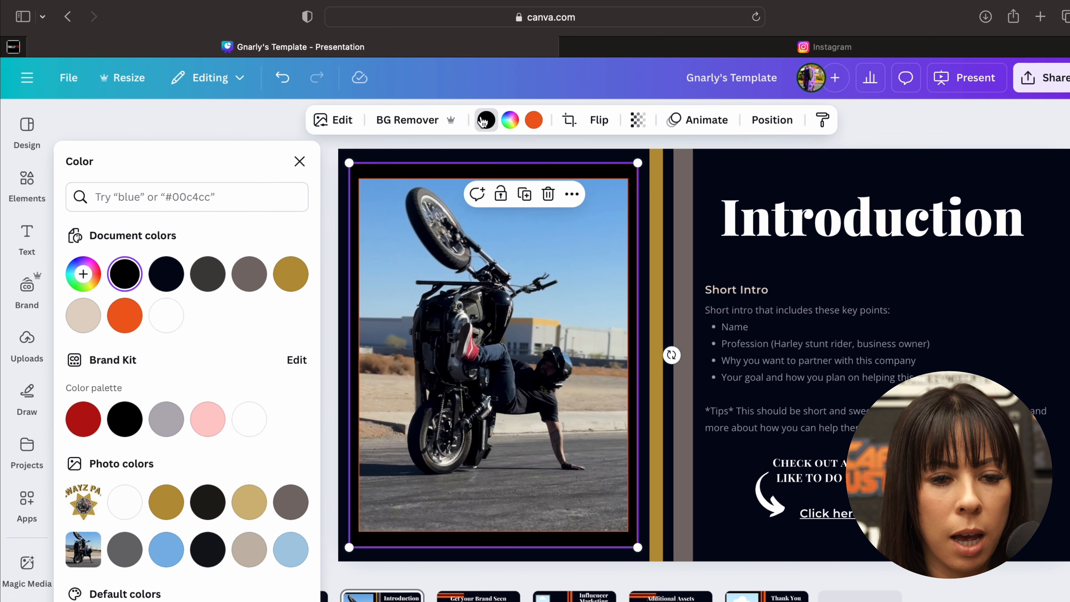
click(167, 315)
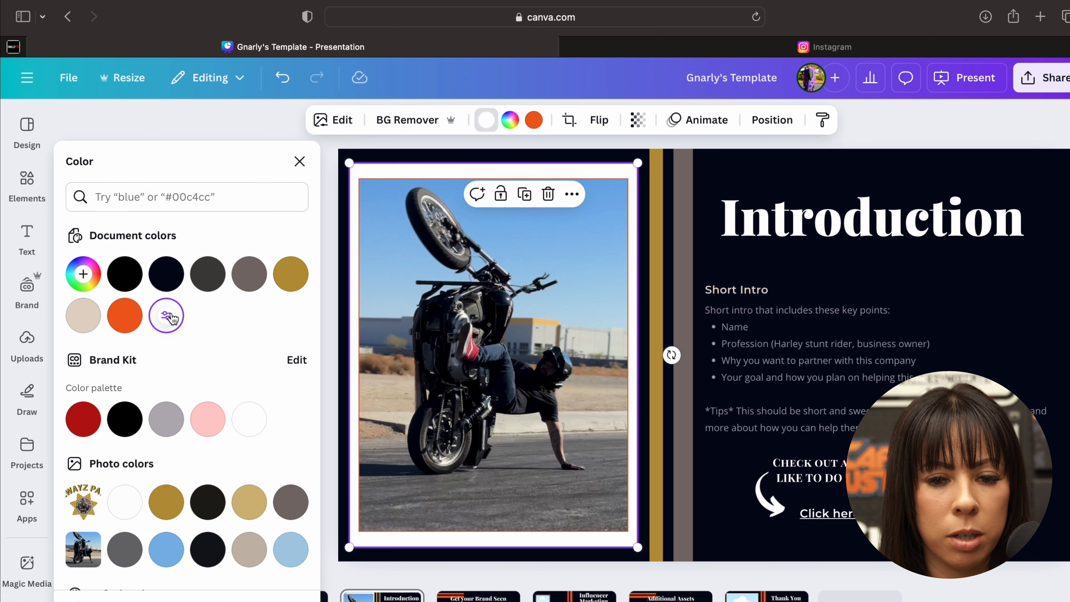
click(534, 122)
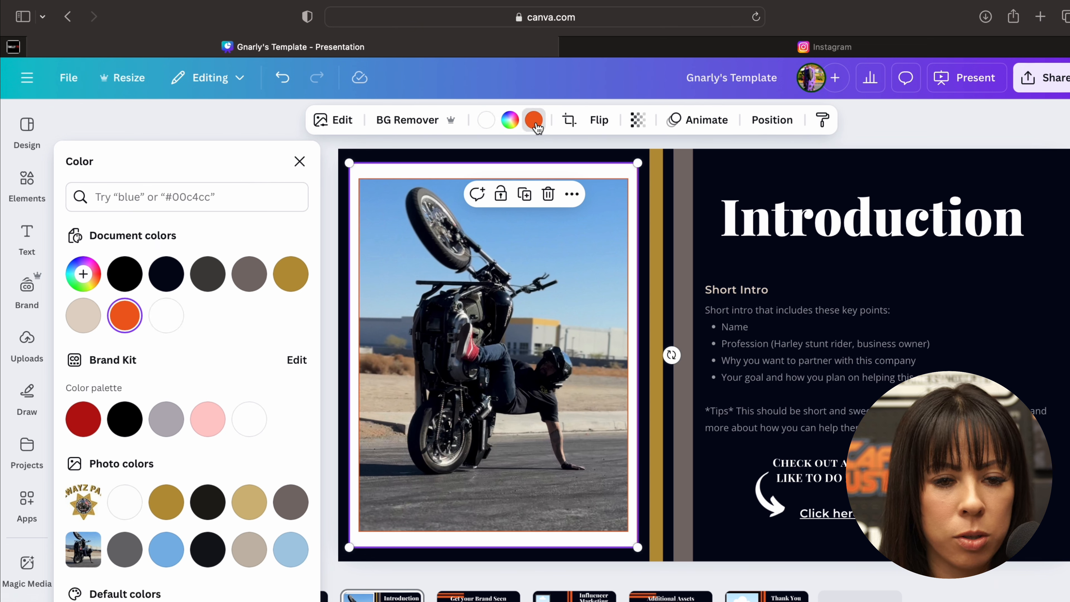
click(82, 426)
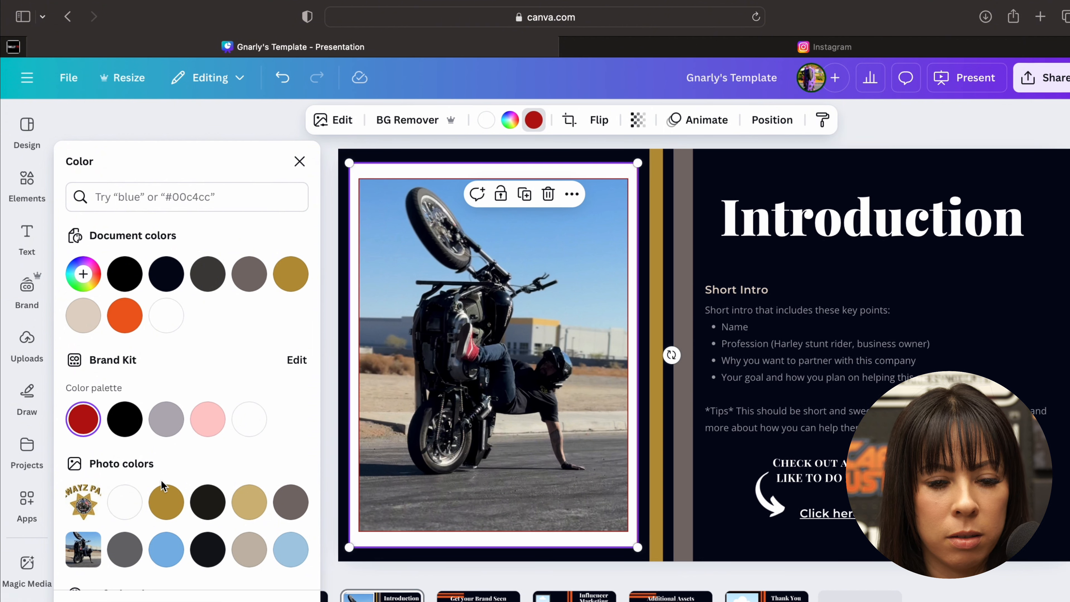
click(166, 501)
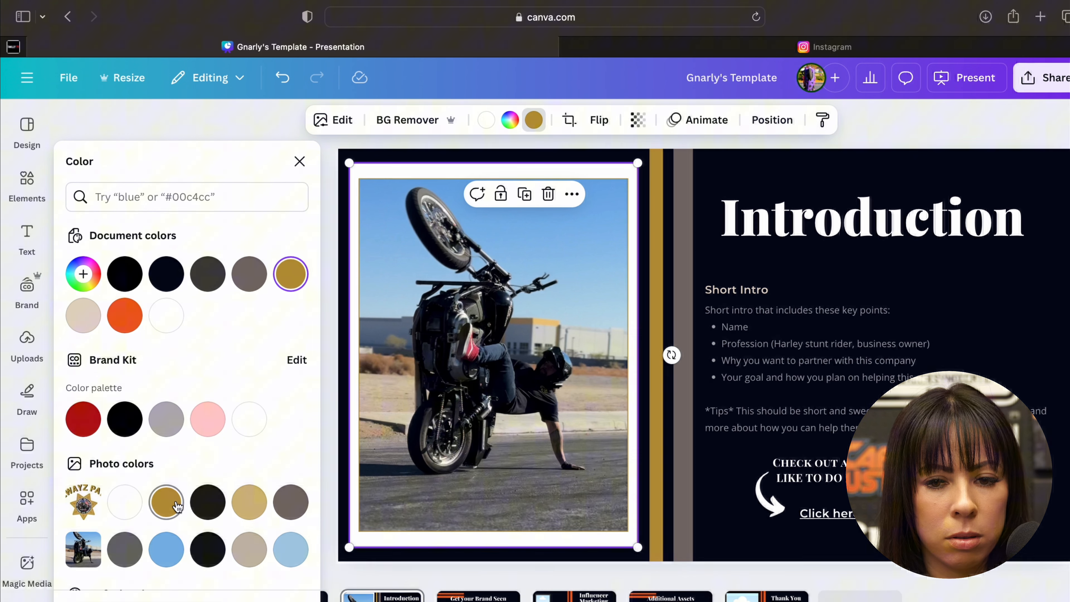
click(718, 557)
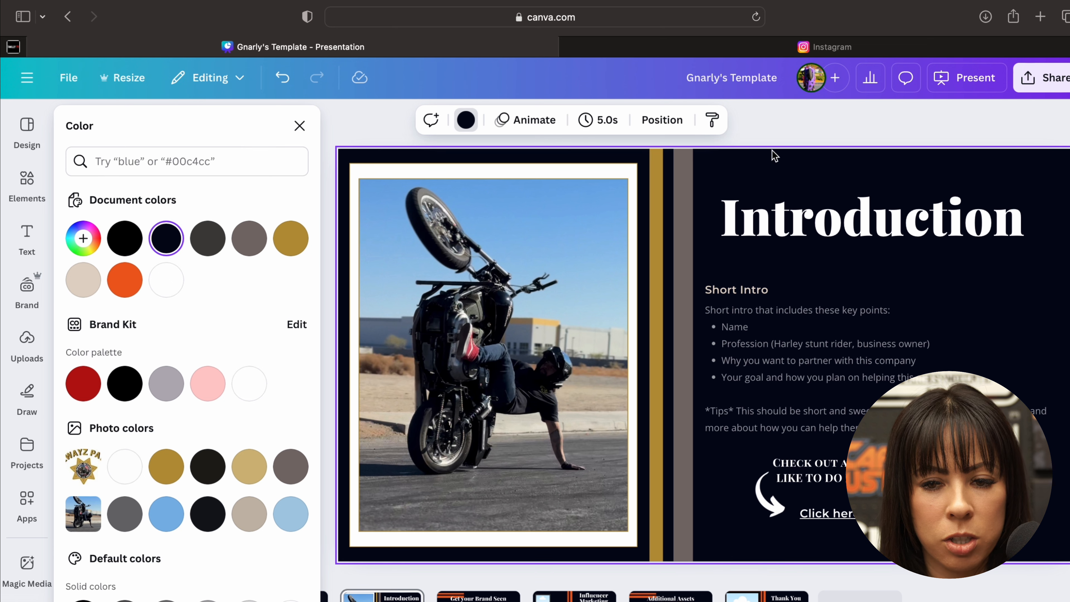
- Change the "Introduction" title's text colour to the same gold and deselect the title
click(778, 214)
click(778, 215)
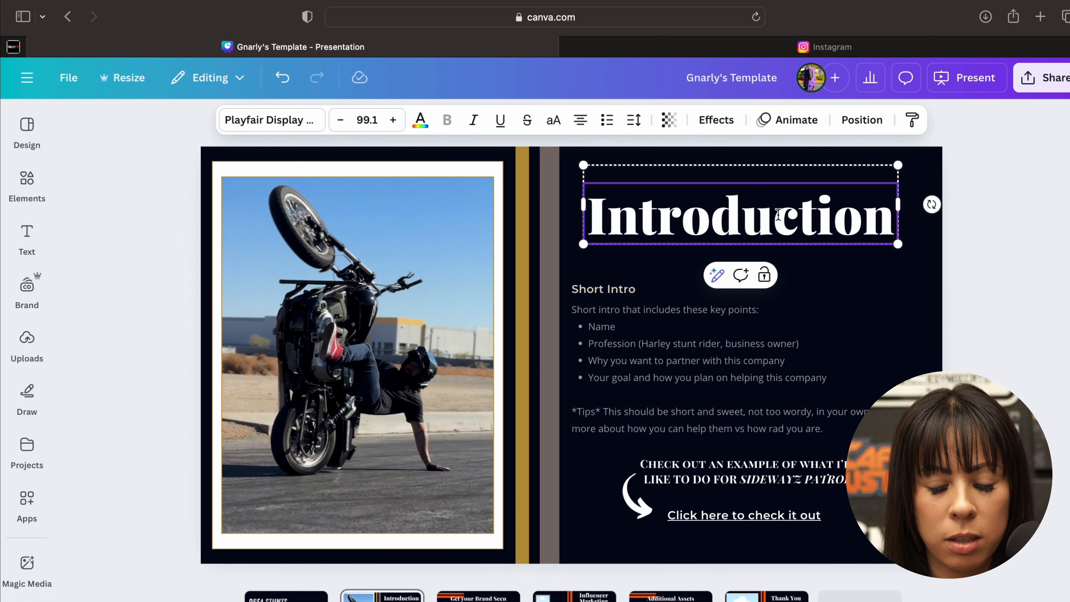
double_click(778, 214)
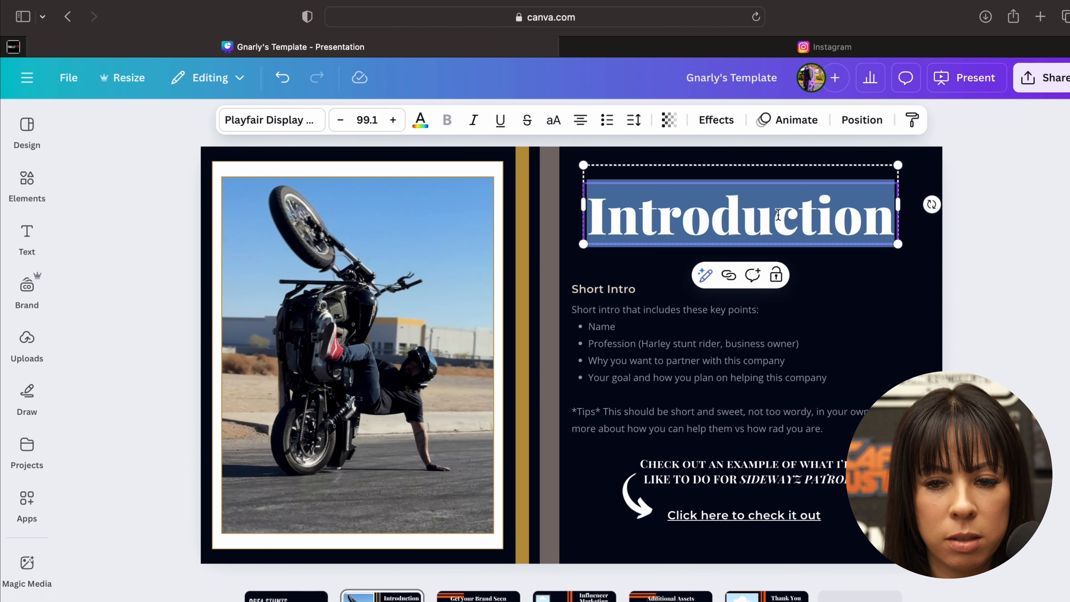
click(421, 123)
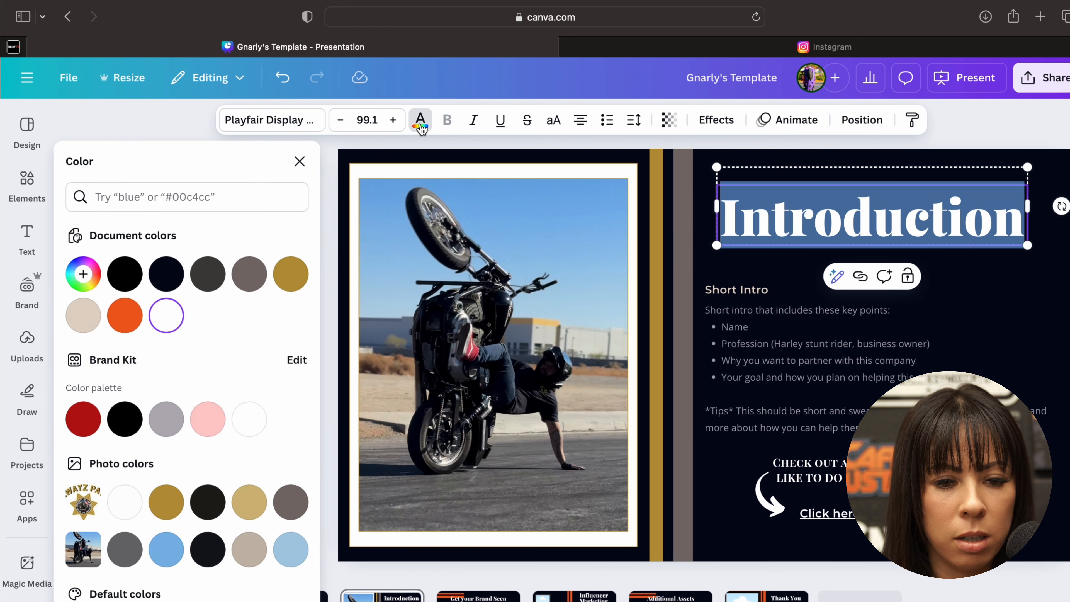
click(290, 274)
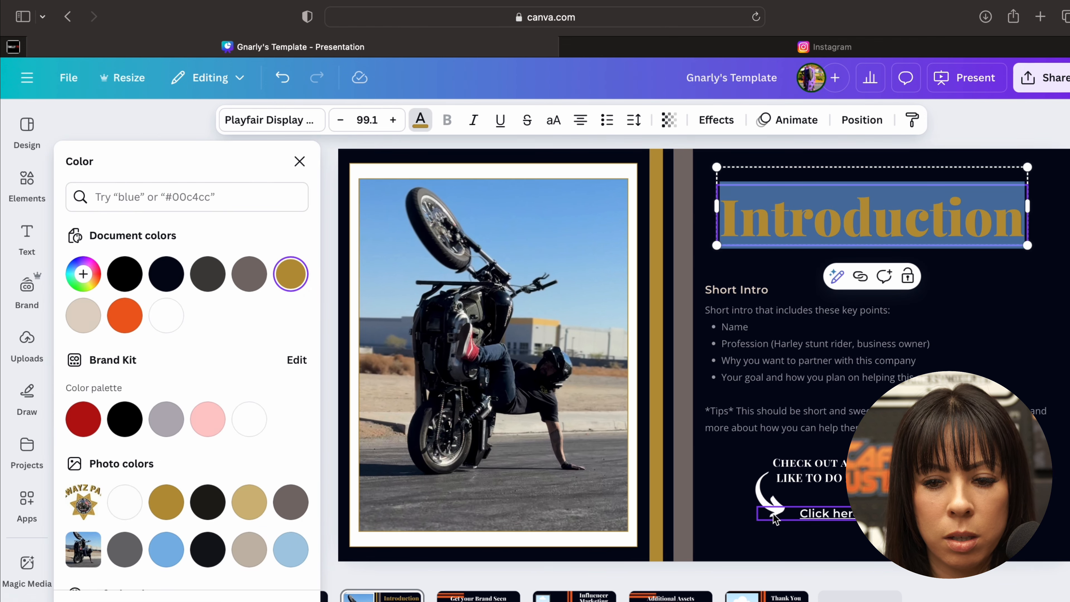
click(730, 532)
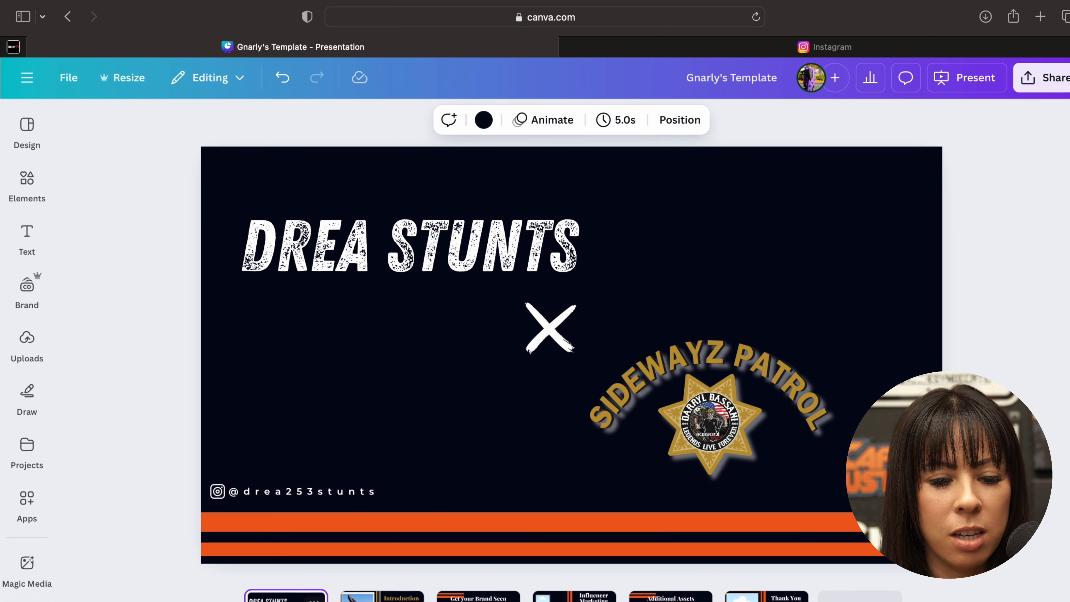
- On the cover slide, recolour the upper horizontal stripe the logo's gold and the lower stripe its grey-brown
click(286, 595)
click(370, 522)
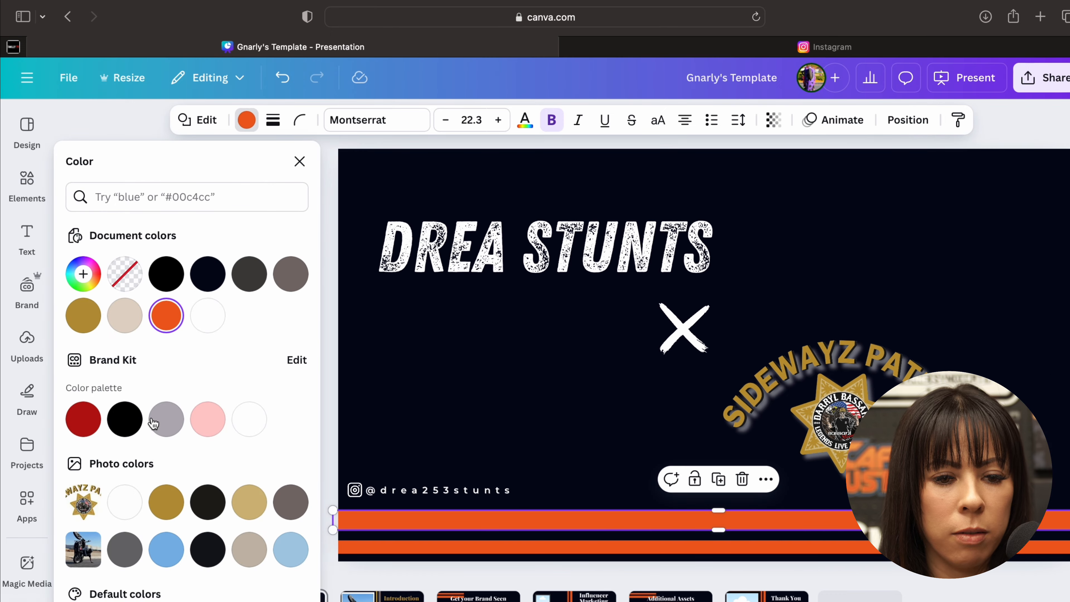
click(166, 504)
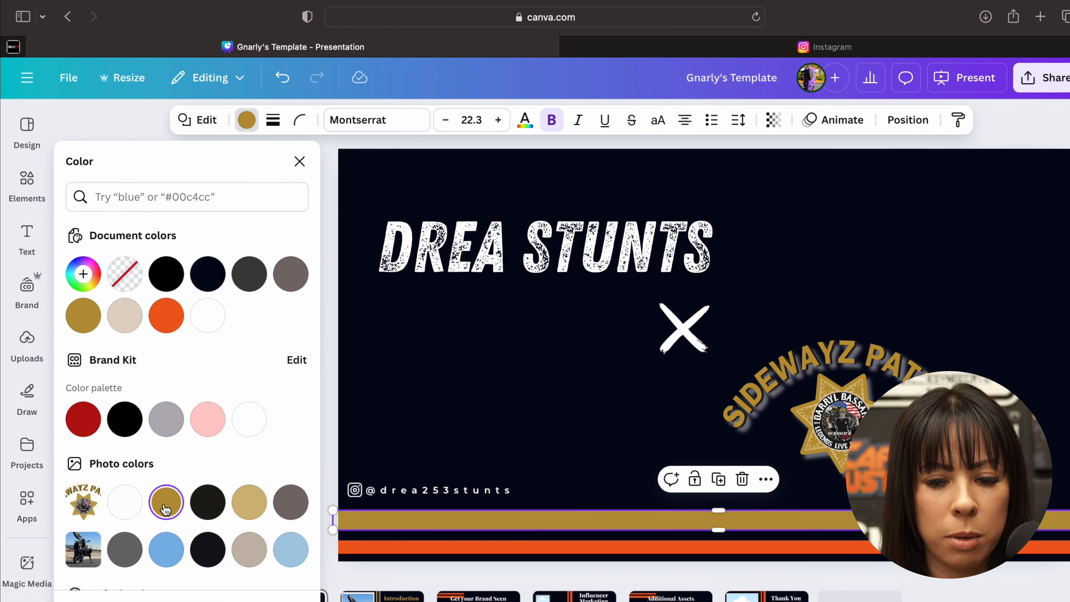
click(487, 550)
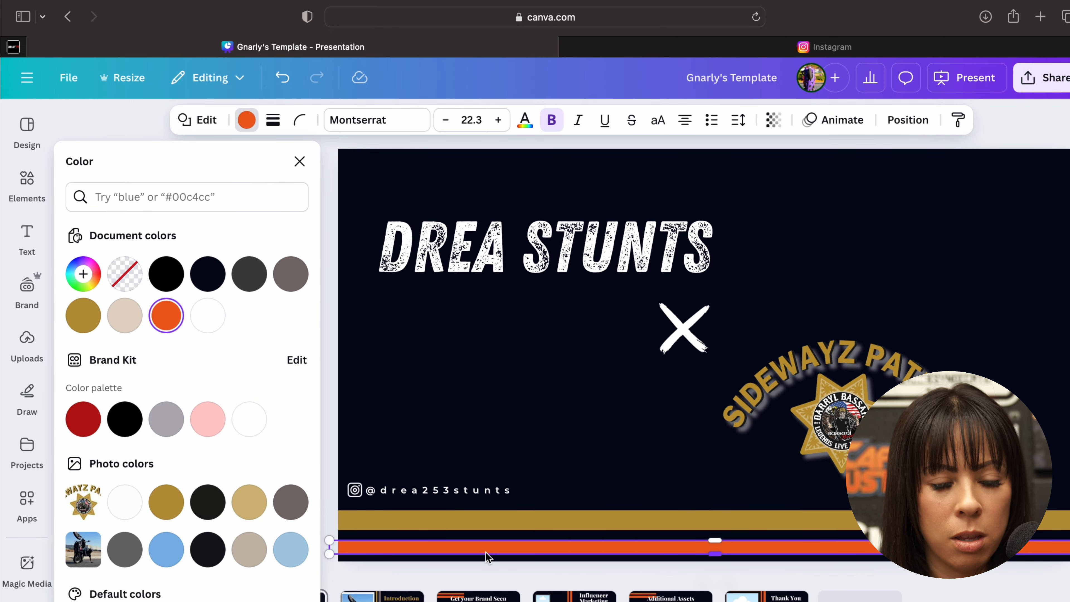
click(289, 511)
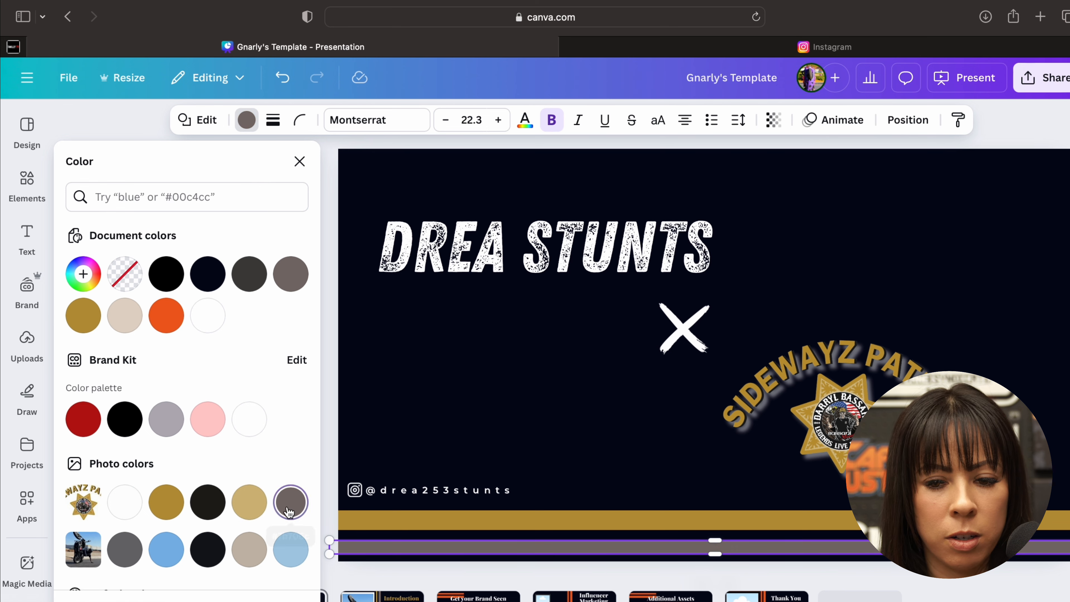
- Compare the recoloured cover slide with the Introduction slide, finishing on the Introduction slide
click(381, 596)
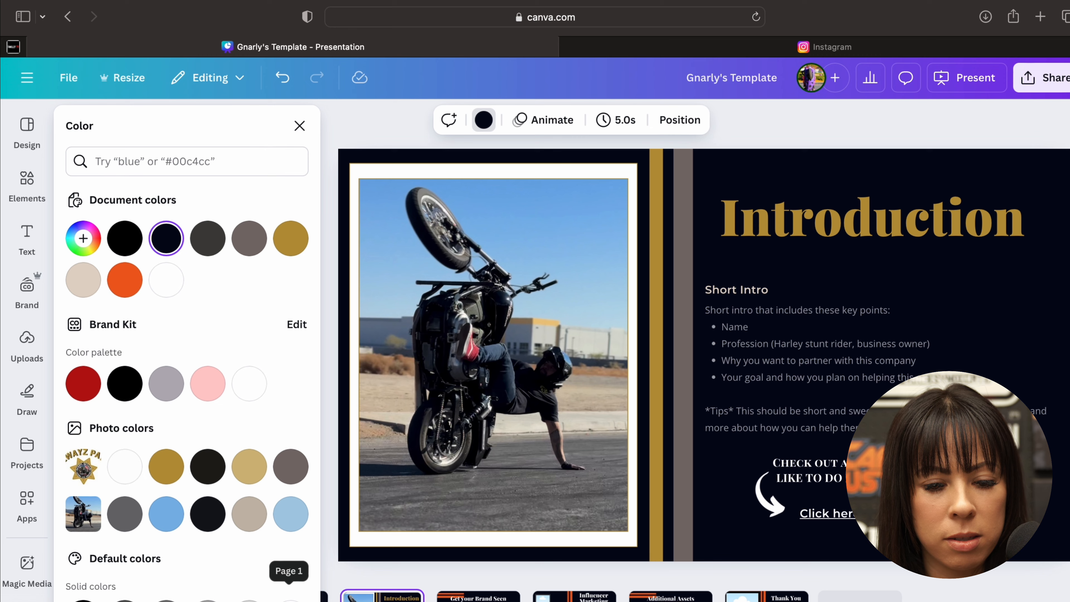
click(325, 596)
click(381, 596)
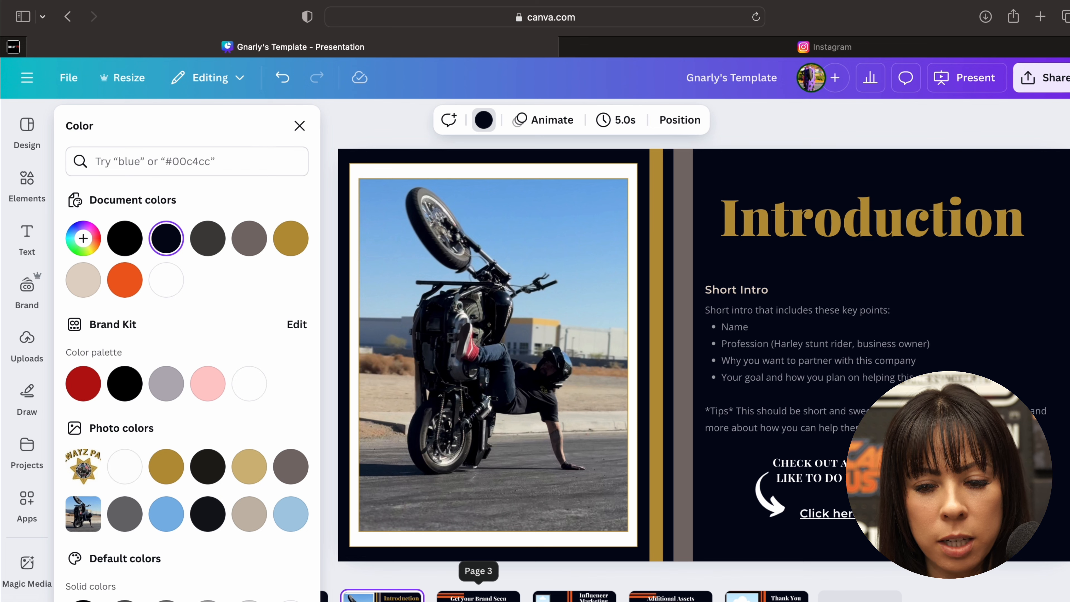
- Go to the "Get your Brand Seen" slide and close the colour settings
click(478, 596)
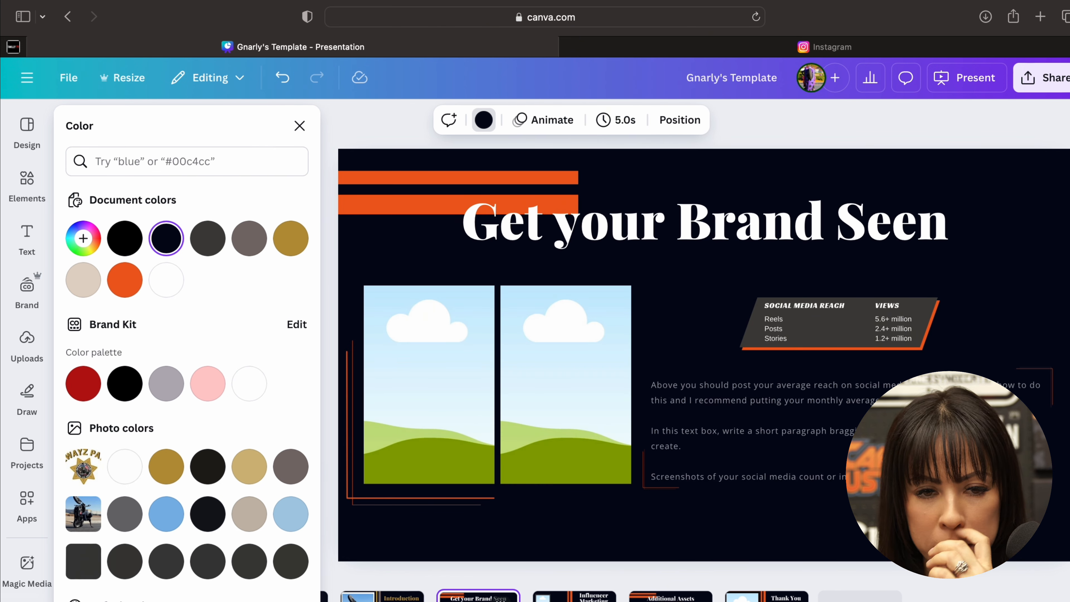
click(299, 126)
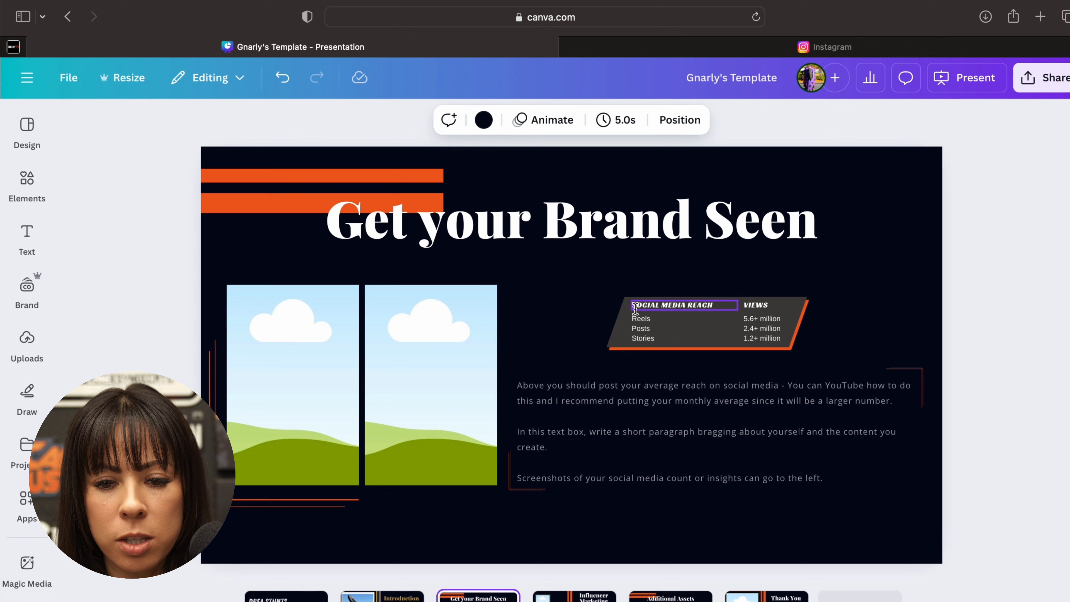
click(619, 333)
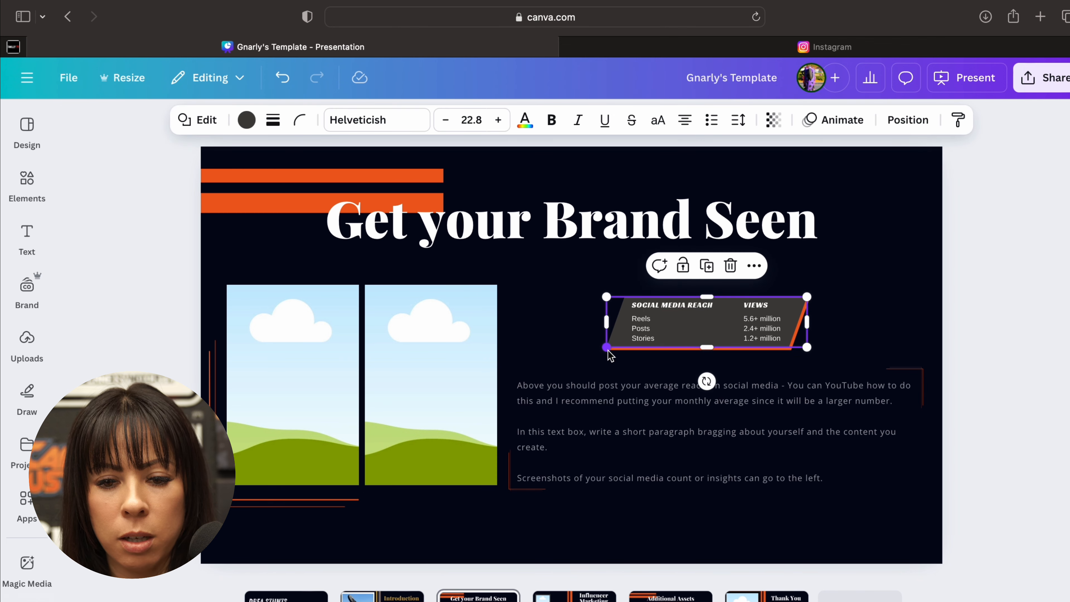
mouse_move(607, 349)
mouse_down()
mouse_move(562, 362)
mouse_move(612, 352)
mouse_up()
key(super+z)
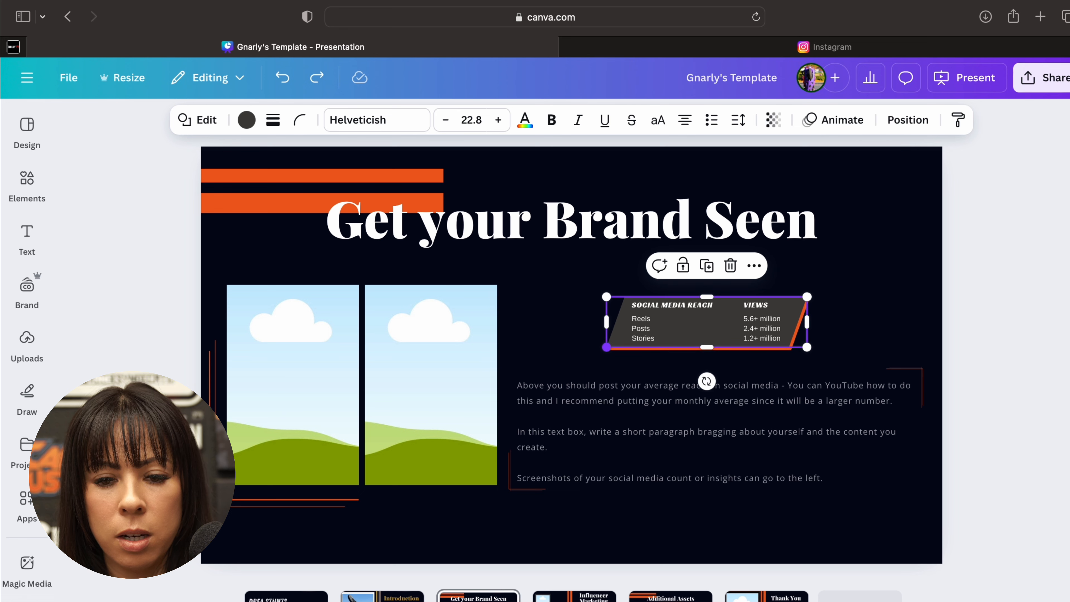
click(551, 335)
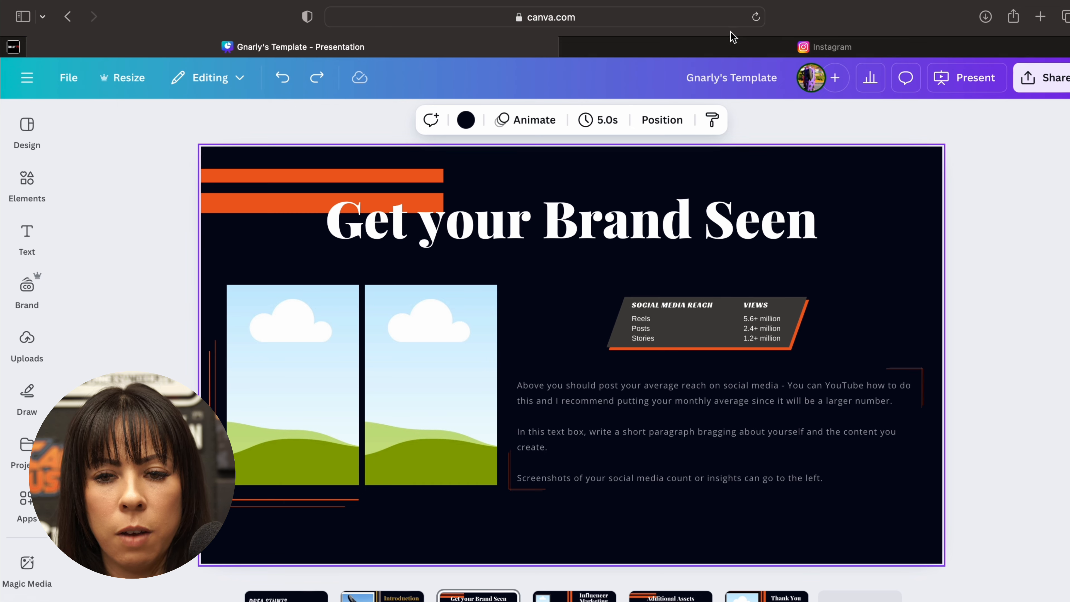
- Switch to Instagram and open the account insights from the professional dashboard
click(728, 42)
scroll(281, 277, up, 15)
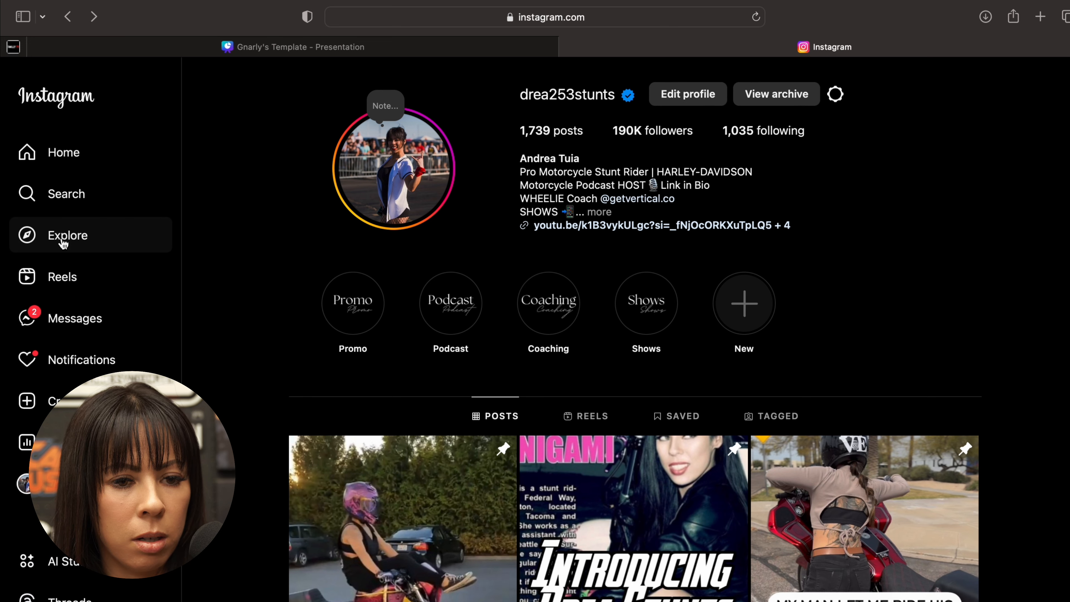
click(80, 455)
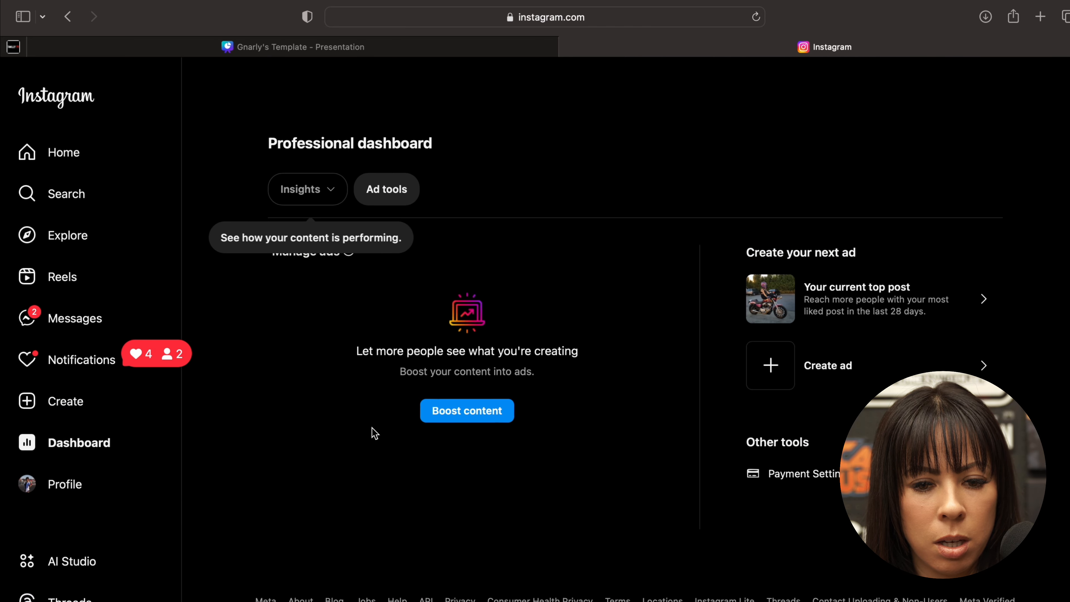
click(295, 200)
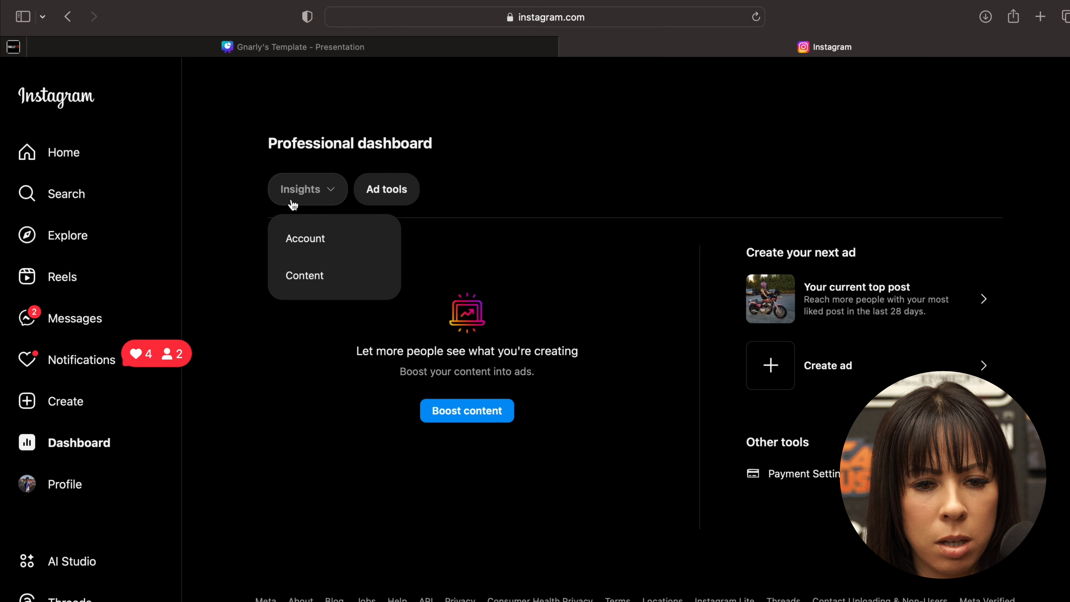
click(302, 252)
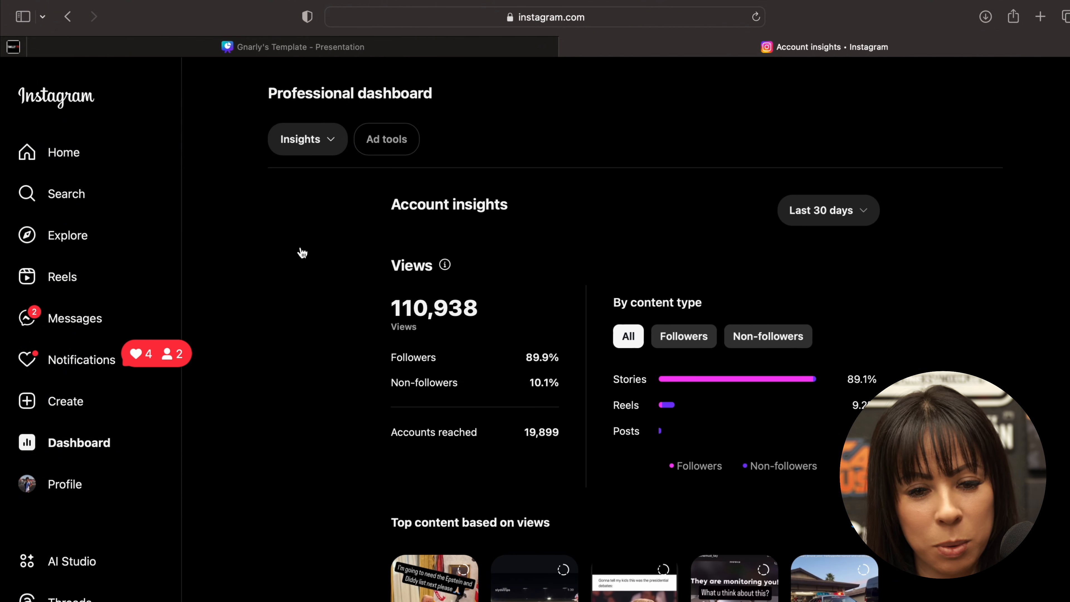
- Examine the account's views for the last 30 days and their split by content type, then return to the Canva presentation
scroll(301, 252, down, 3)
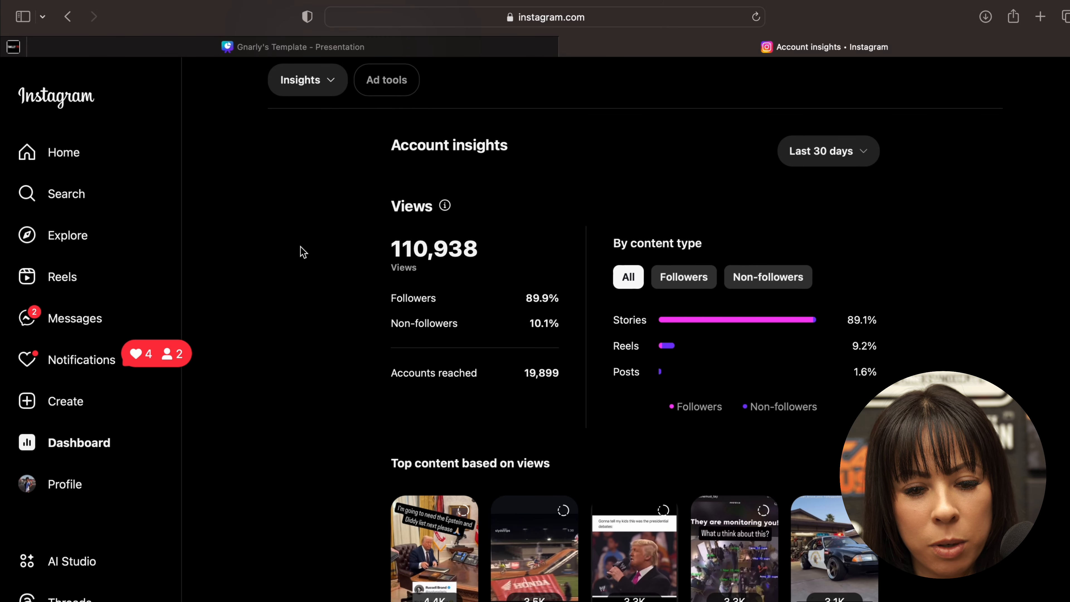
scroll(302, 252, down, 2)
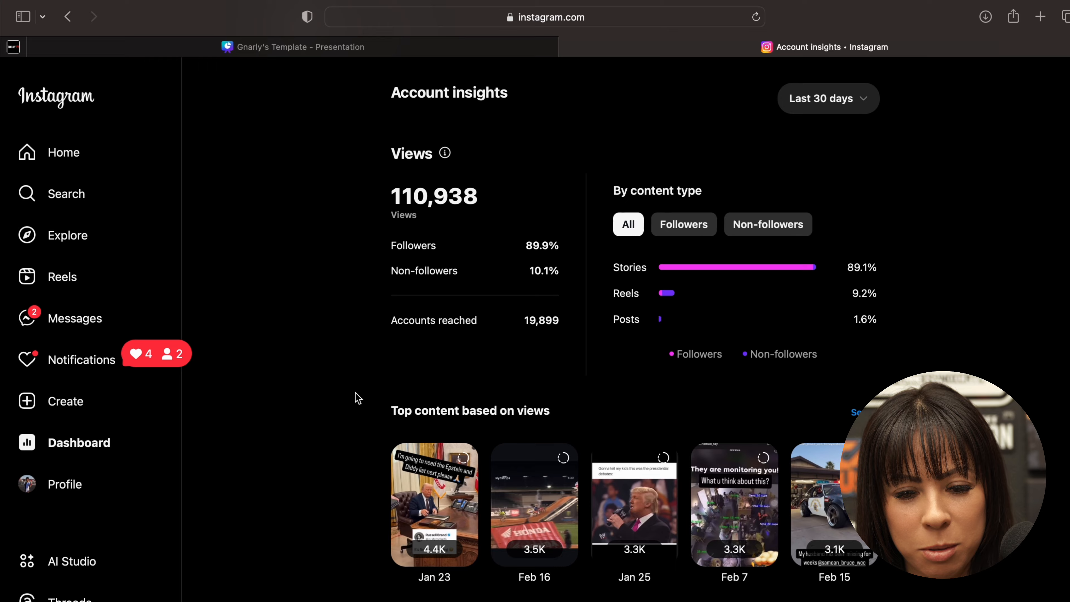
scroll(356, 400, down, 10)
scroll(357, 399, up, 15)
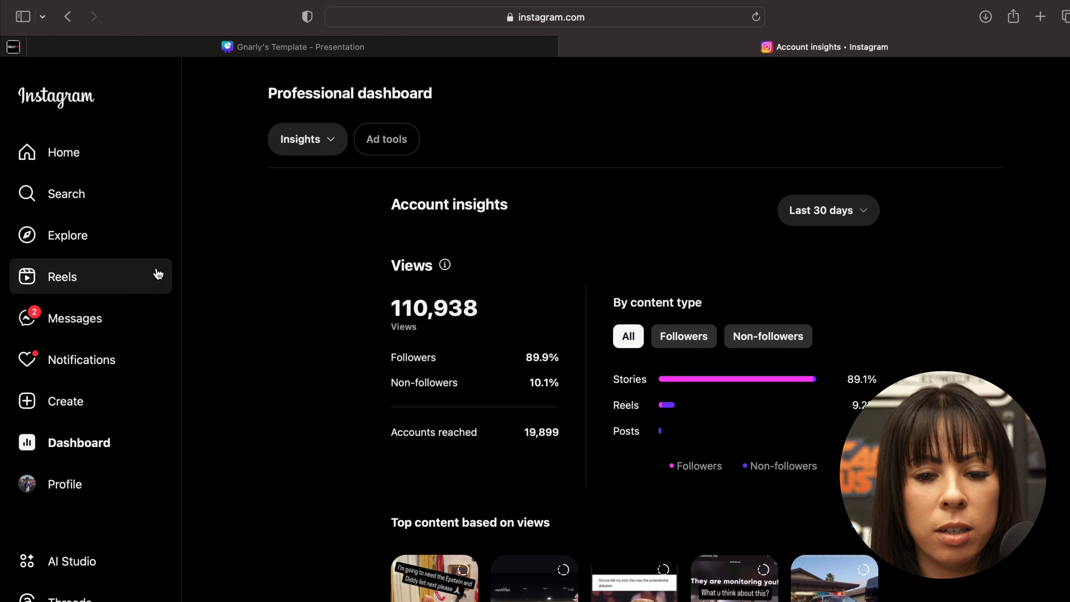
click(340, 52)
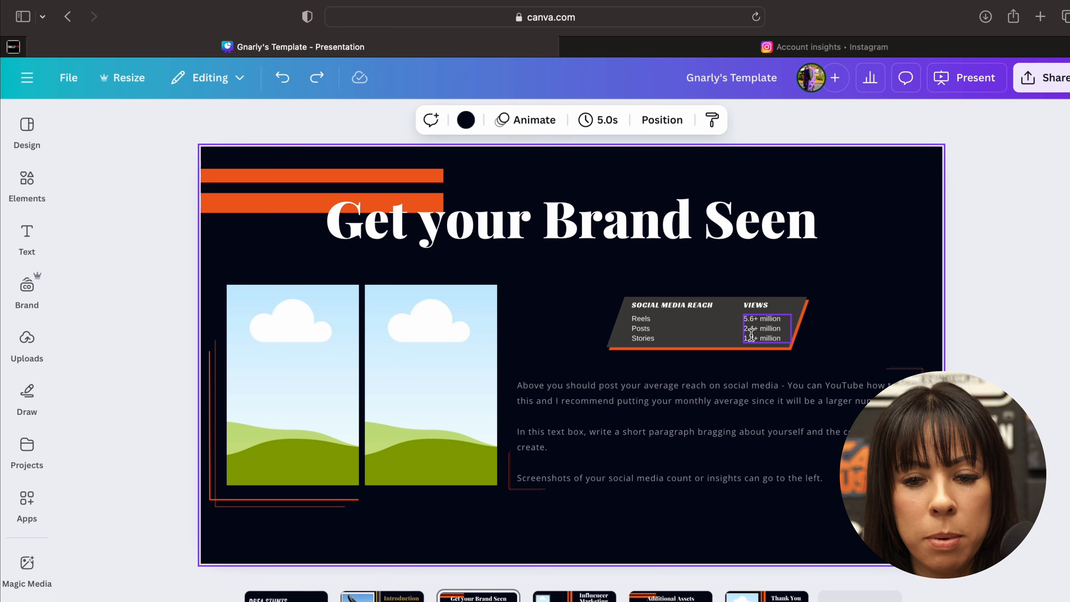
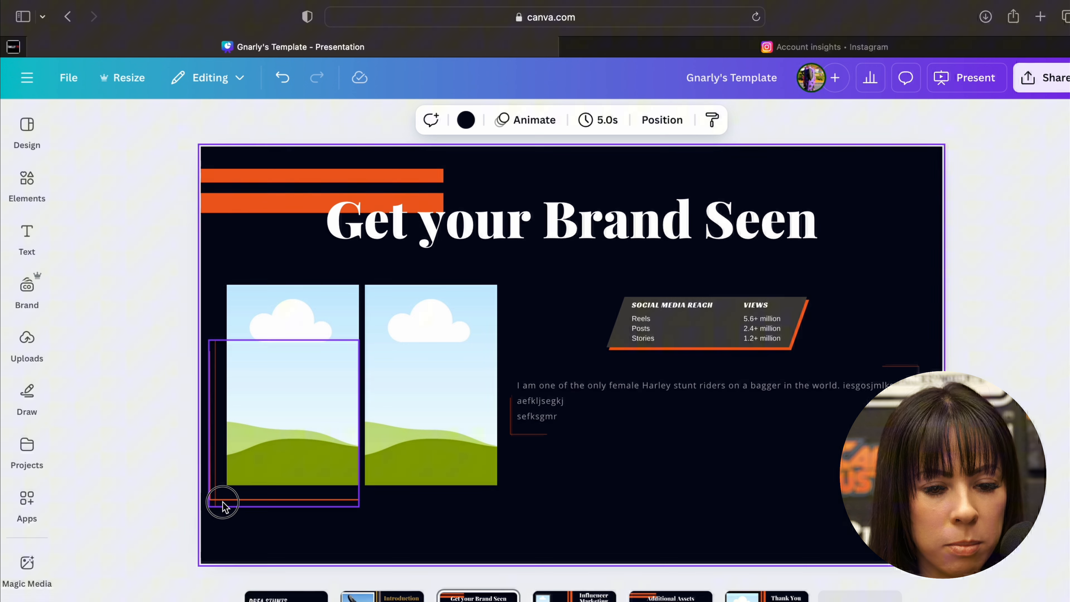
- Move the orange corner lines slightly down below the first image frame and open the uploaded images
drag(220, 502, 222, 506)
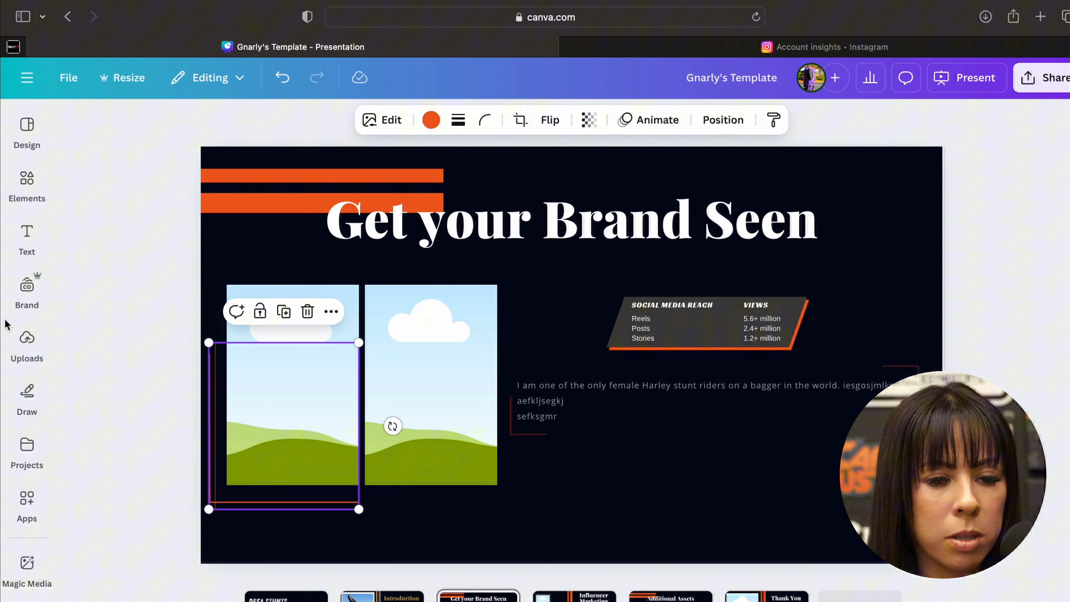
click(28, 341)
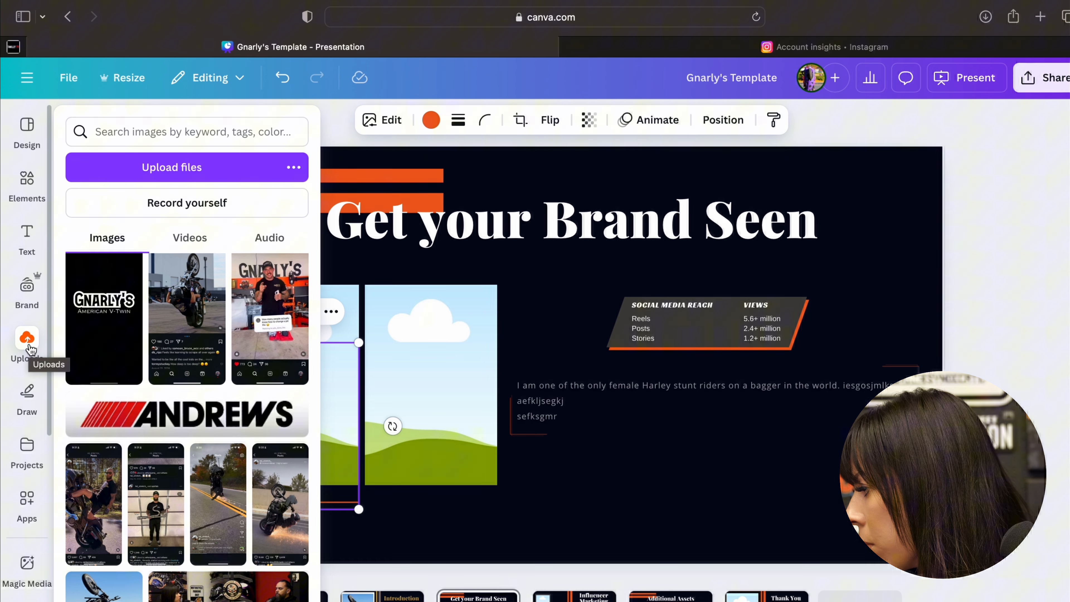
click(31, 349)
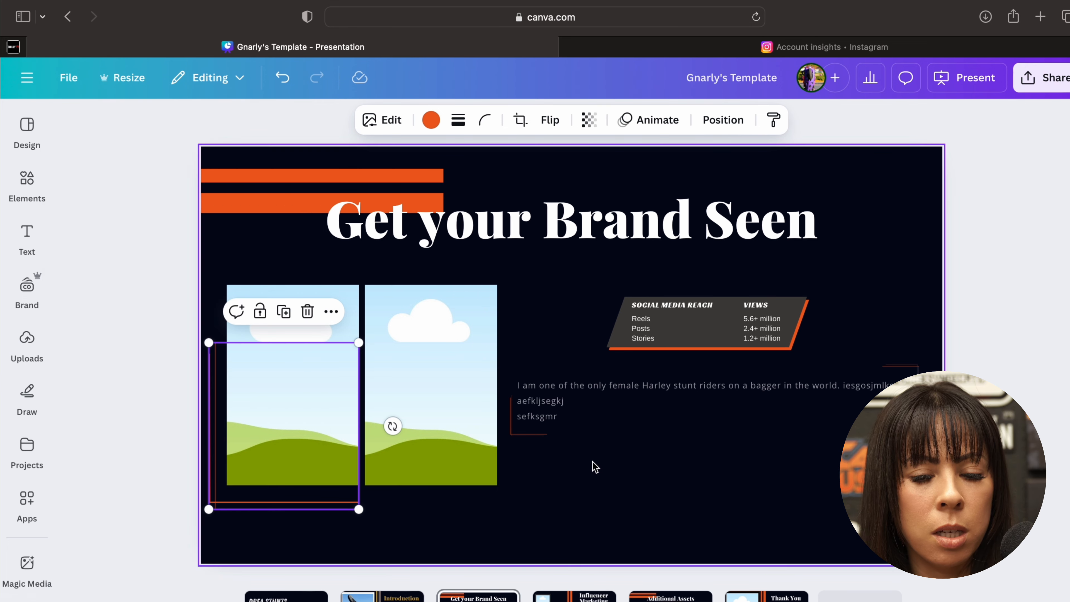
click(27, 289)
click(28, 348)
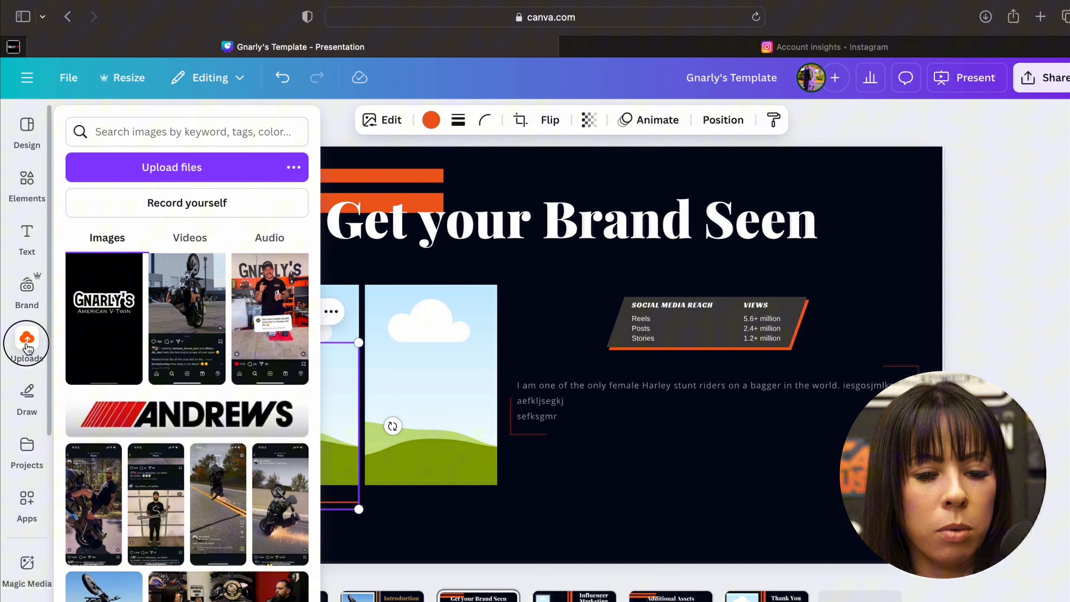
- Check the Instagram account insights again and return to the Canva presentation
click(855, 507)
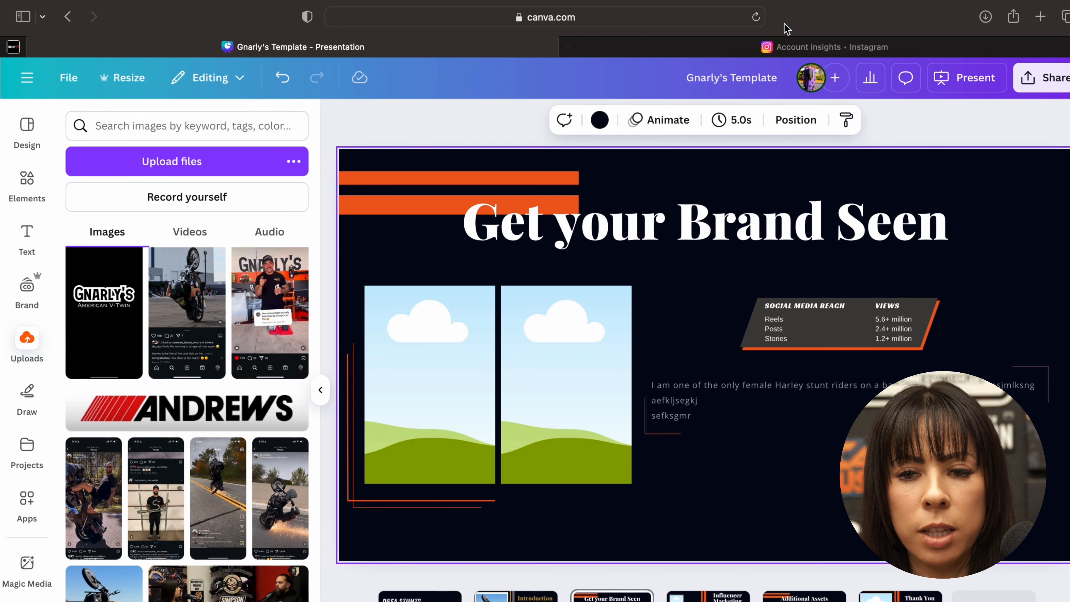
click(756, 51)
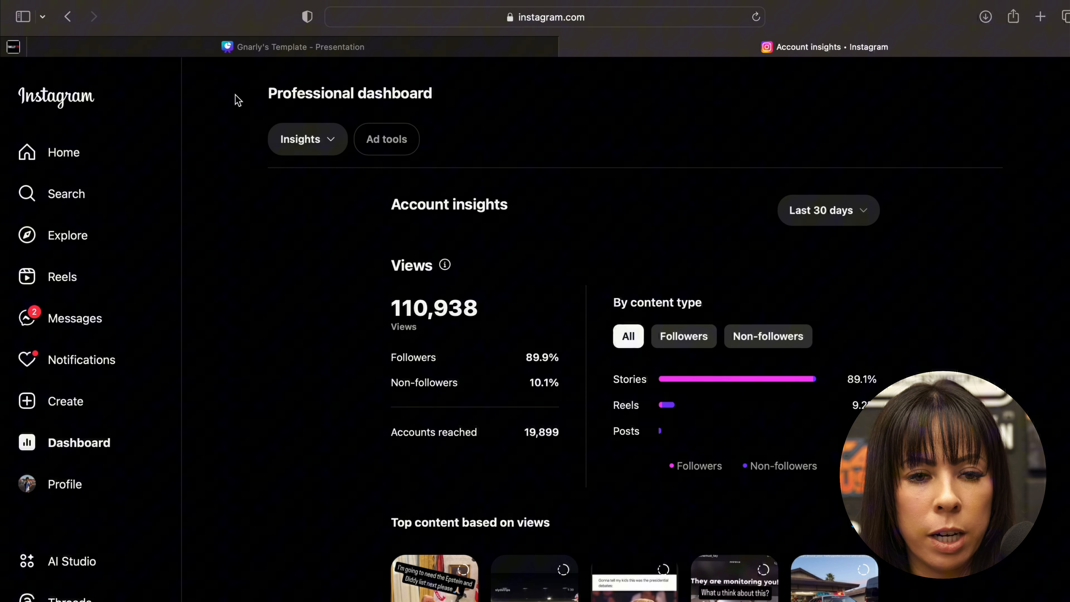
click(242, 53)
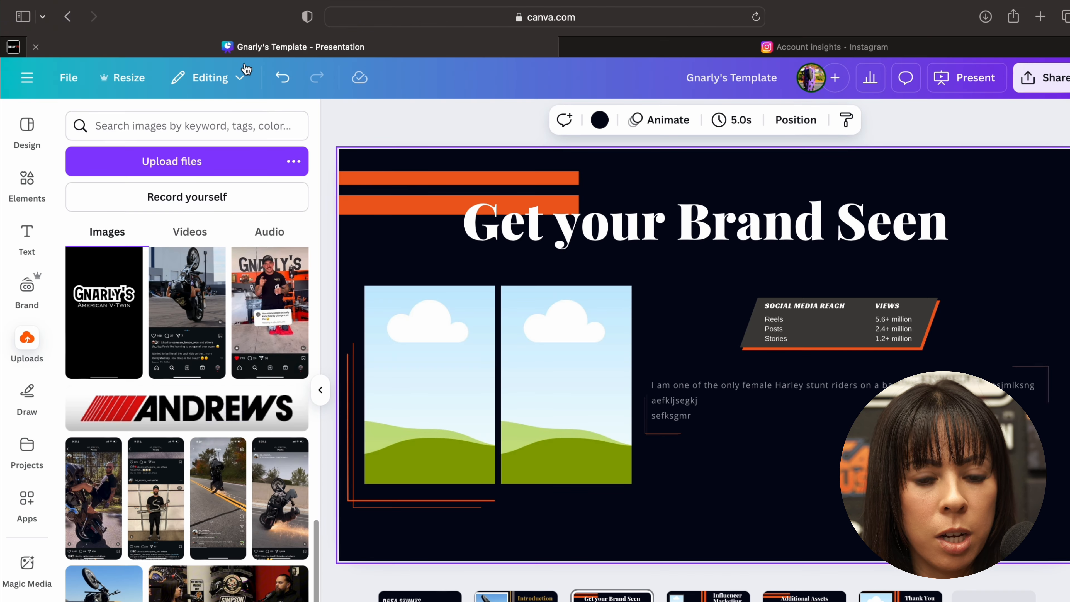
- Fill the first image frame on the "Get your Brand Seen" slide with the uploaded reel insights screenshot
click(410, 435)
click(564, 432)
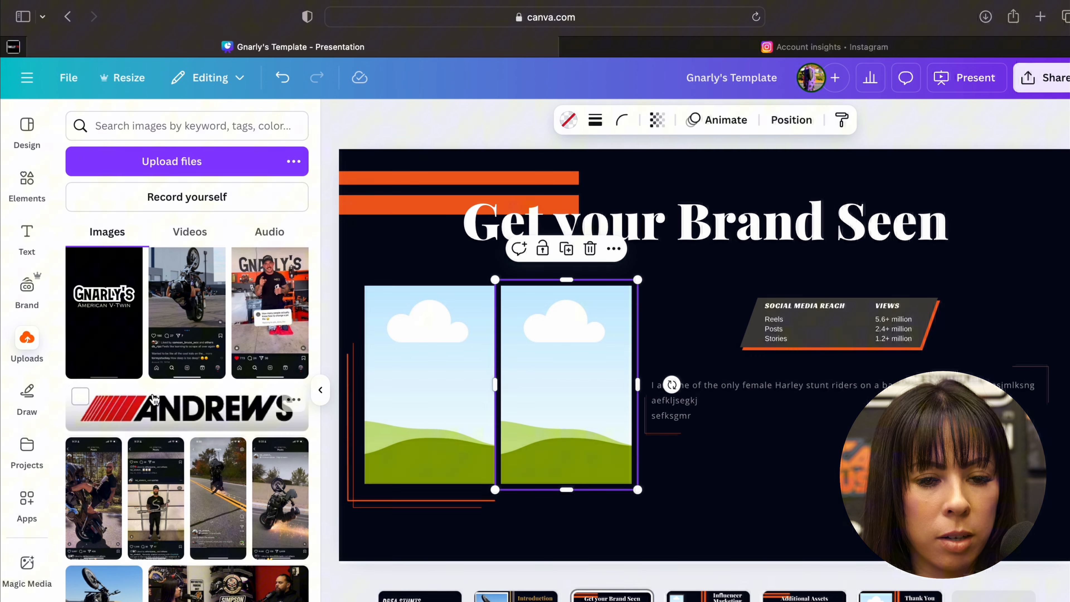
scroll(173, 534, down, 10)
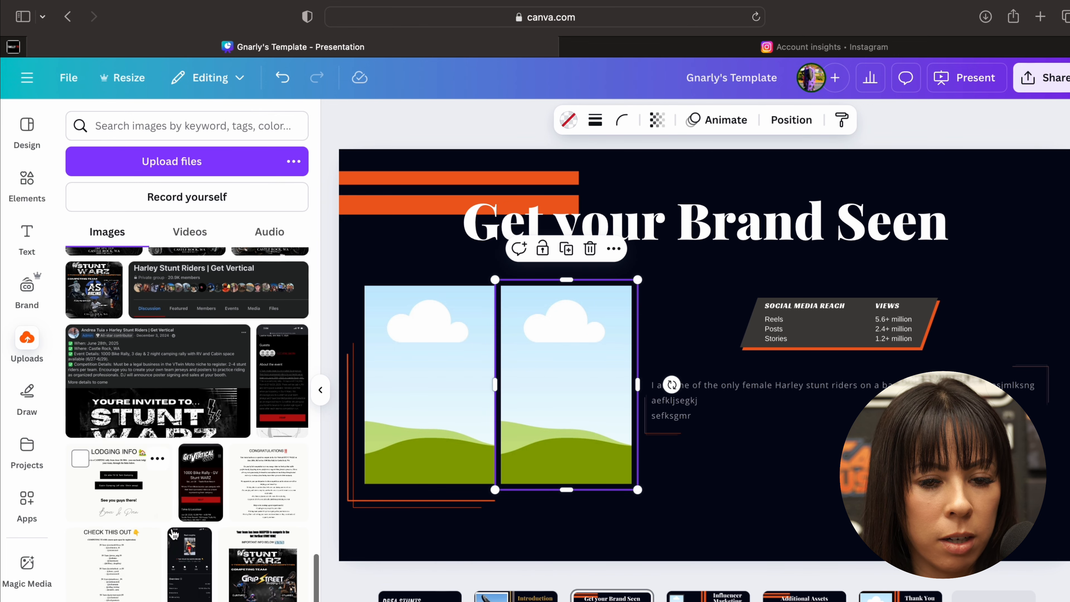
drag(184, 593, 405, 414)
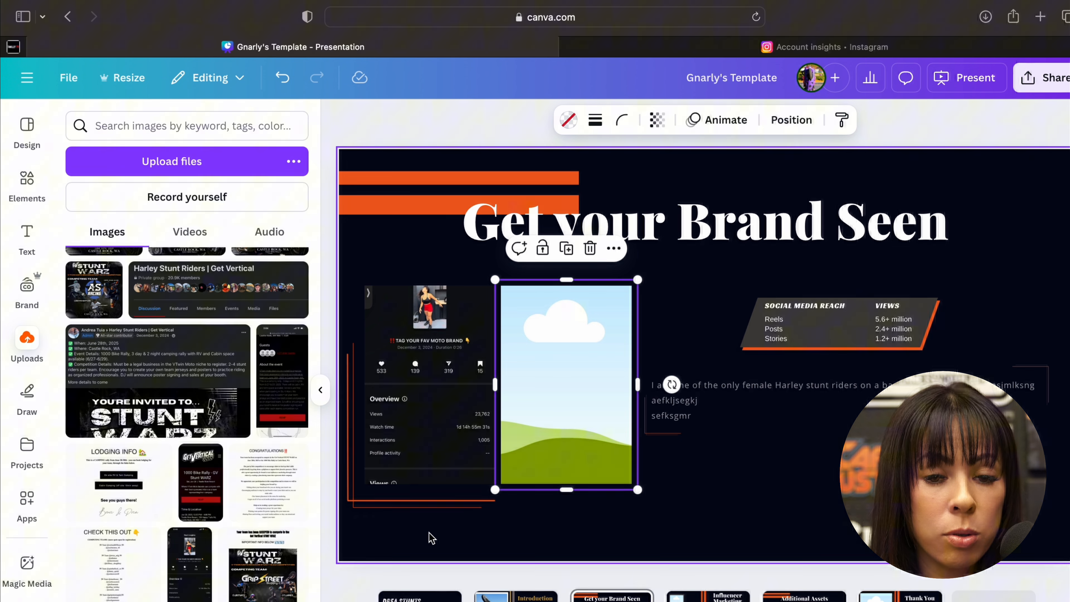
click(432, 518)
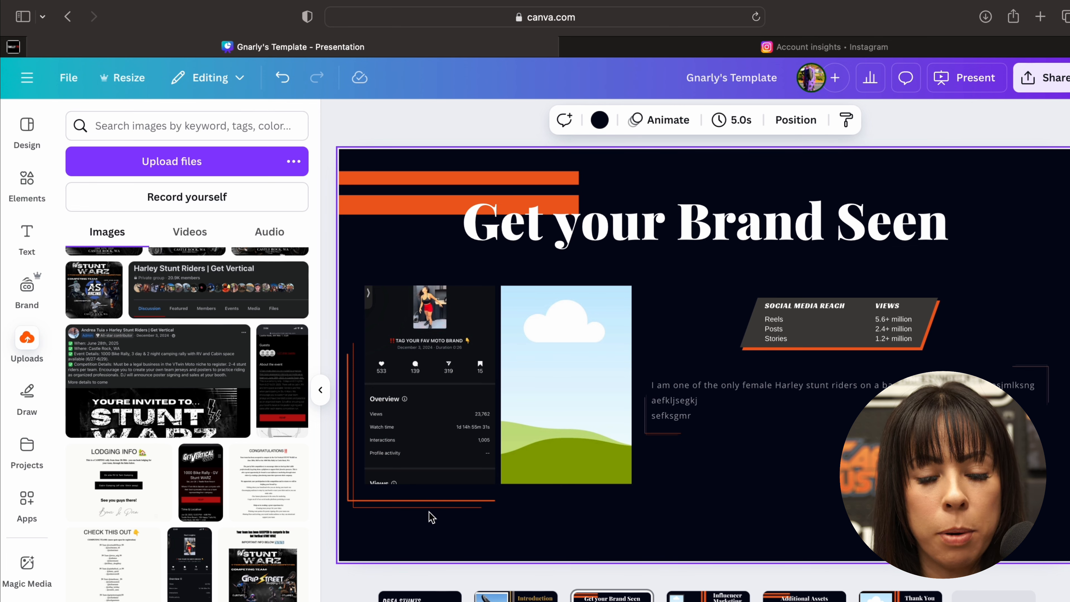
click(423, 426)
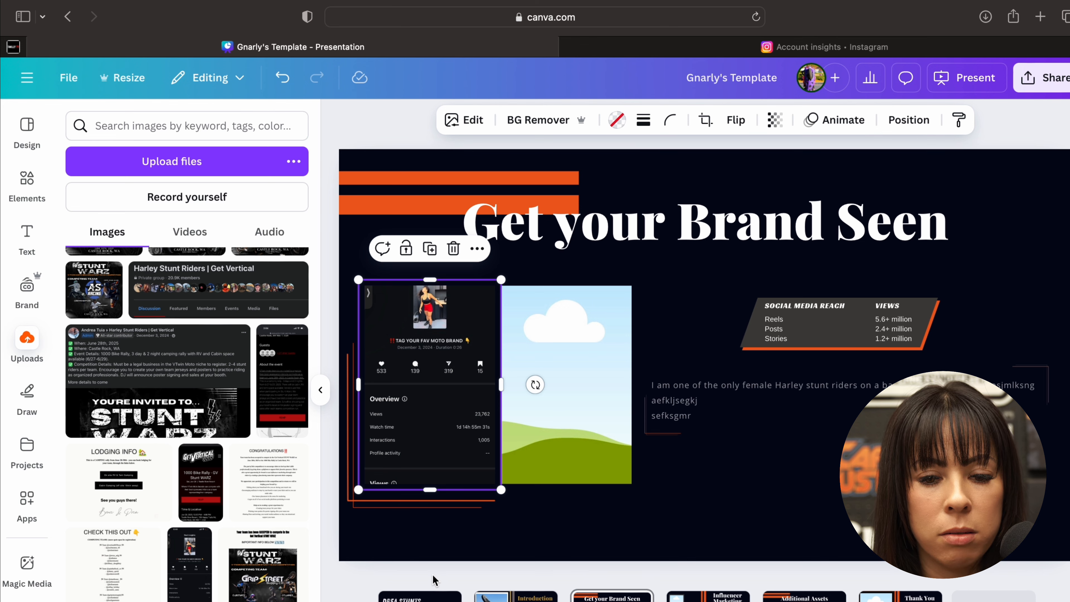
click(433, 542)
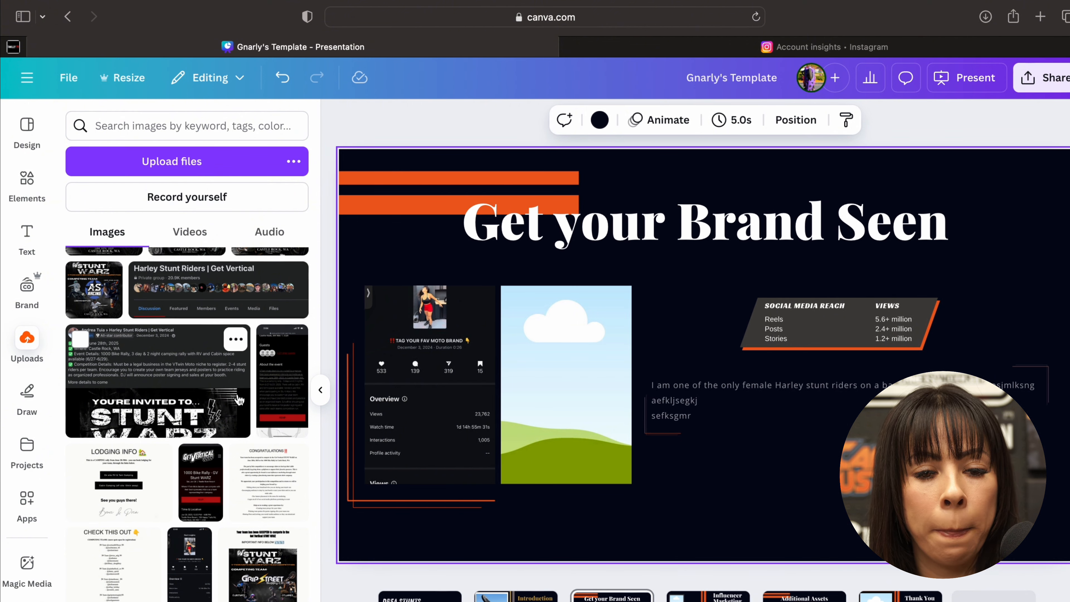
- Look back through the uploaded images, then close the uploads
scroll(239, 400, up, 15)
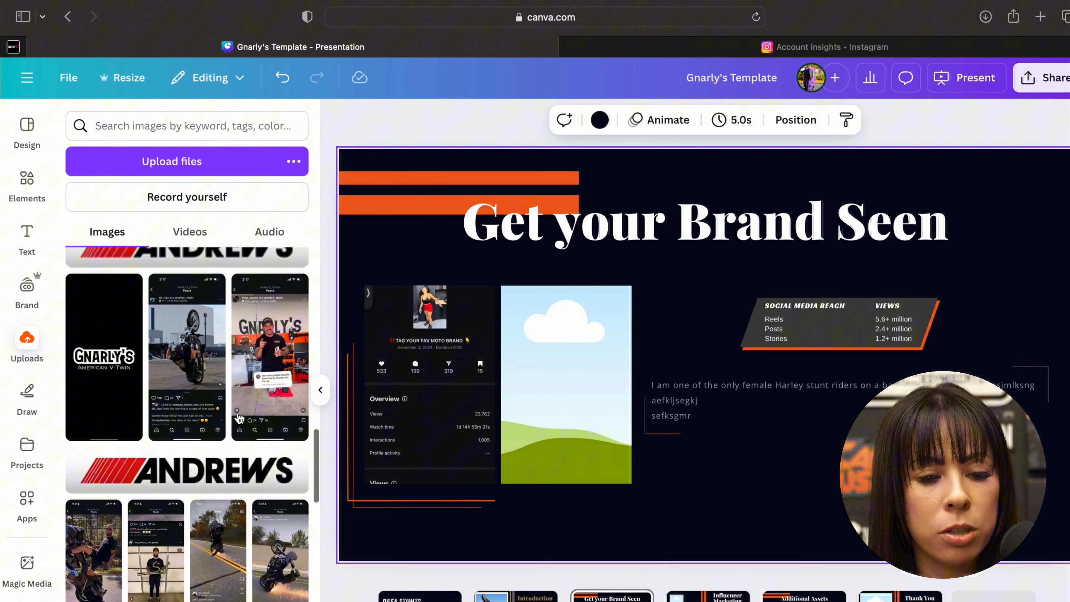
scroll(239, 417, up, 2)
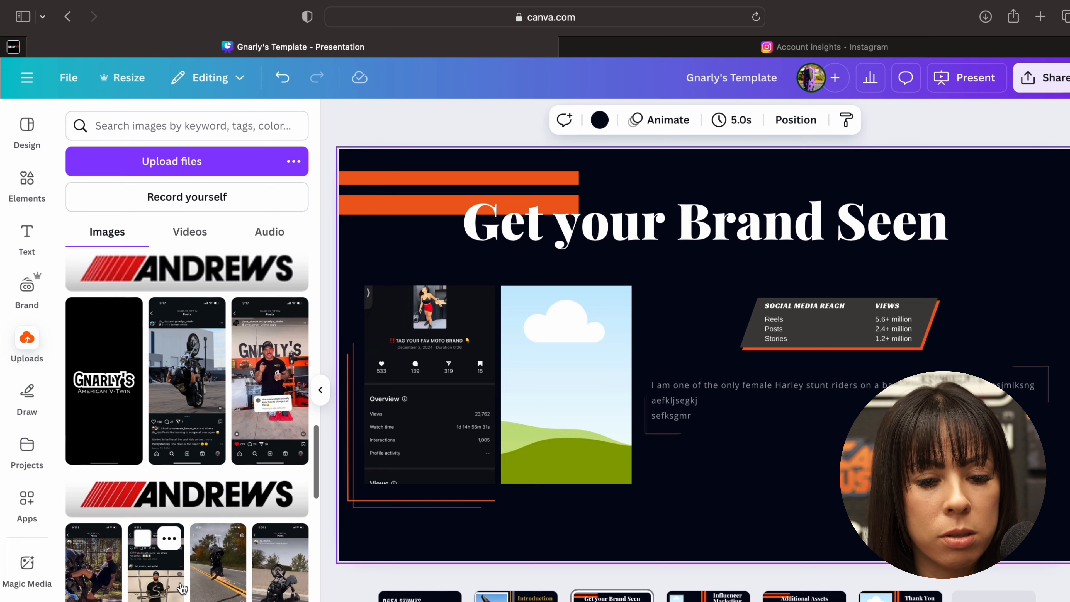
scroll(182, 588, up, 15)
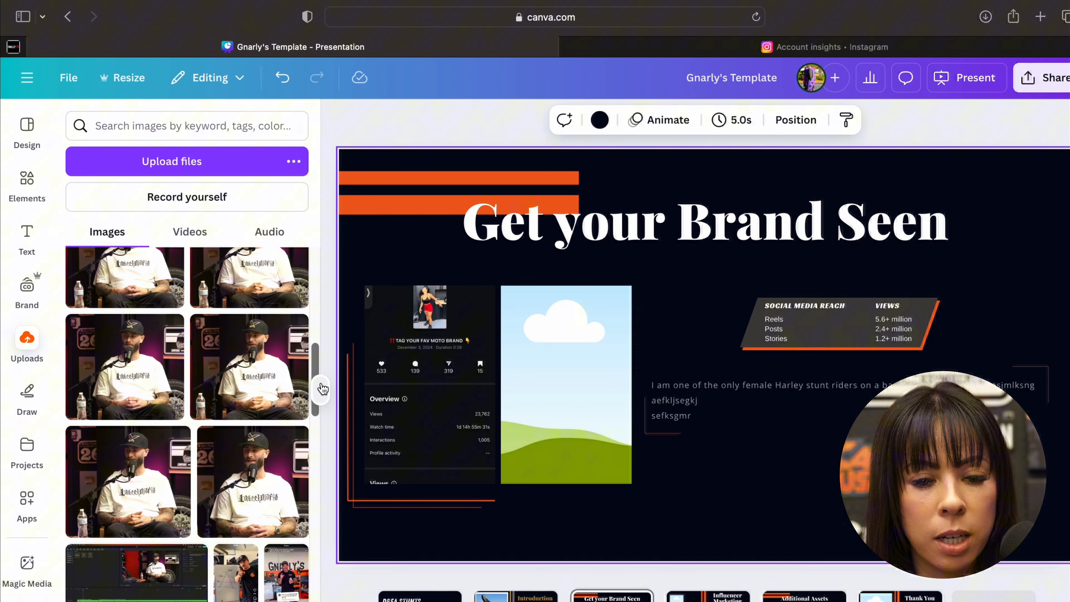
click(321, 388)
click(301, 454)
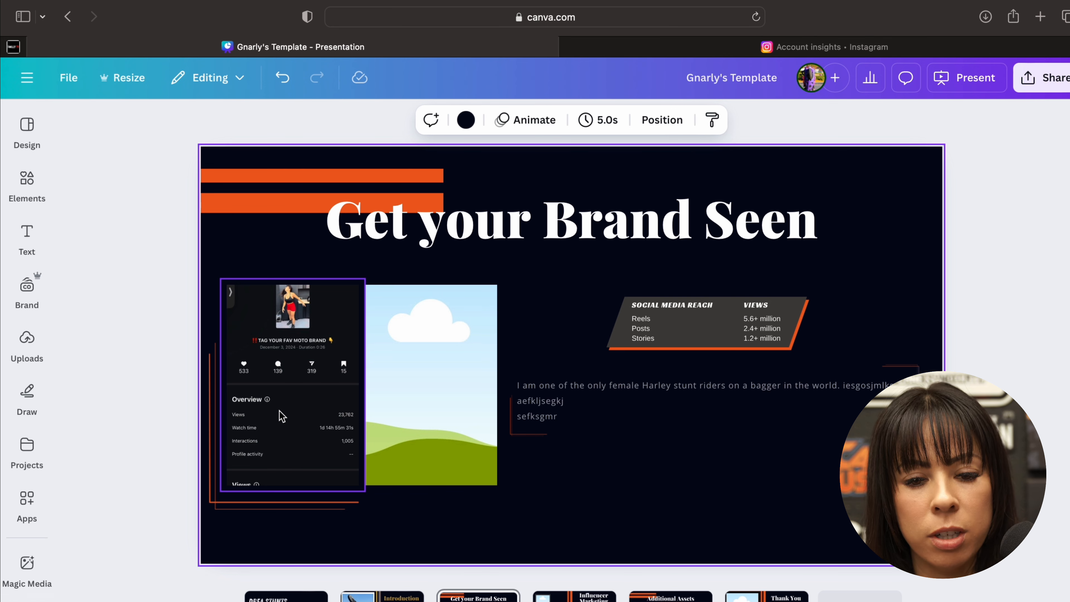
click(540, 468)
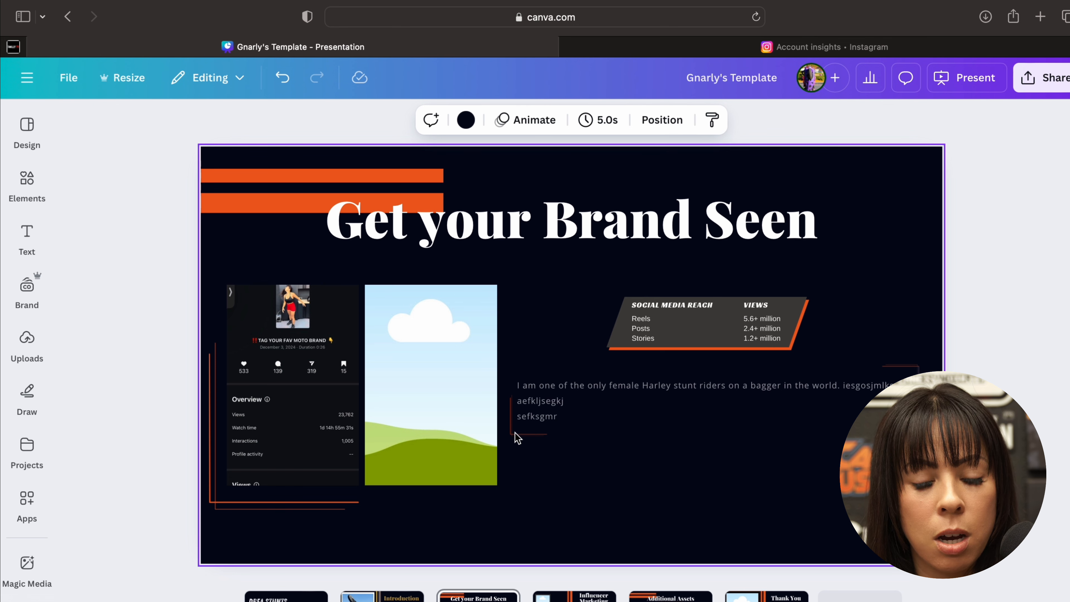
click(307, 379)
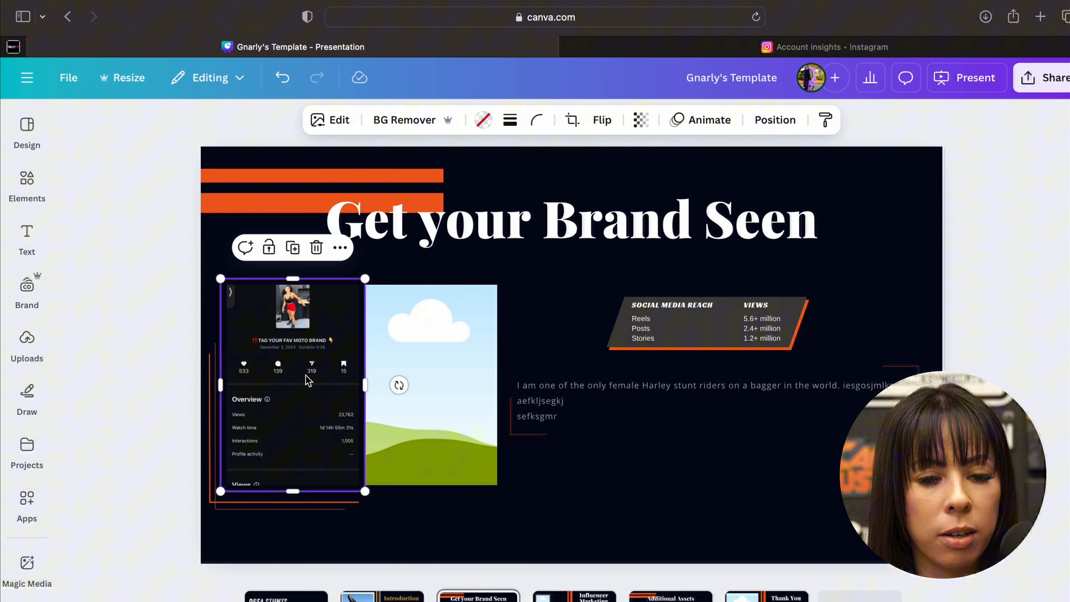
click(430, 553)
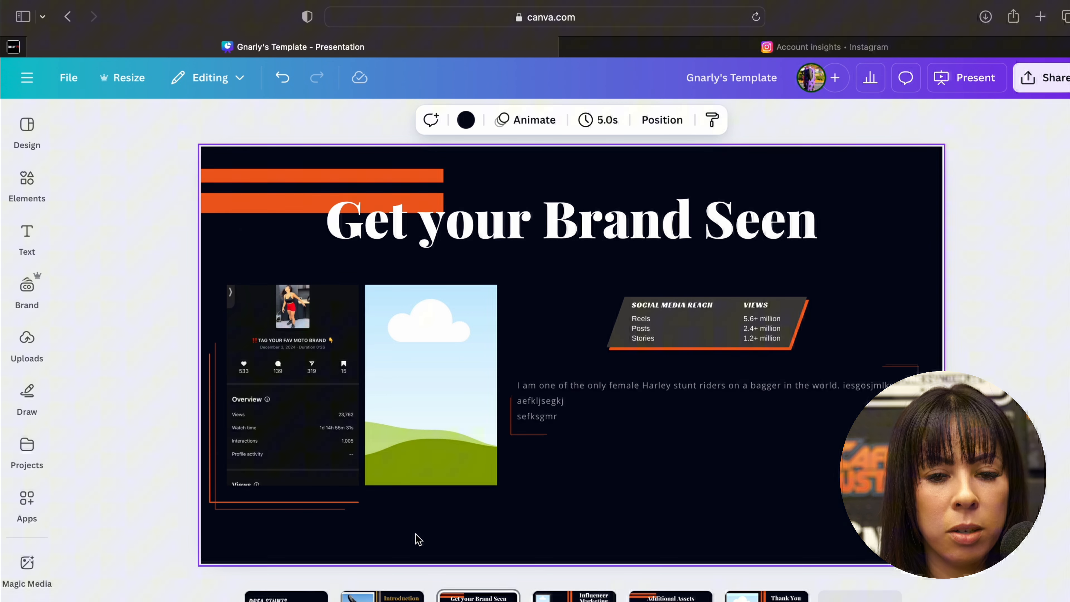
- Apply a Glow shadow to the reel insights screenshot and set its colour to white (#FFFFFF)
click(307, 470)
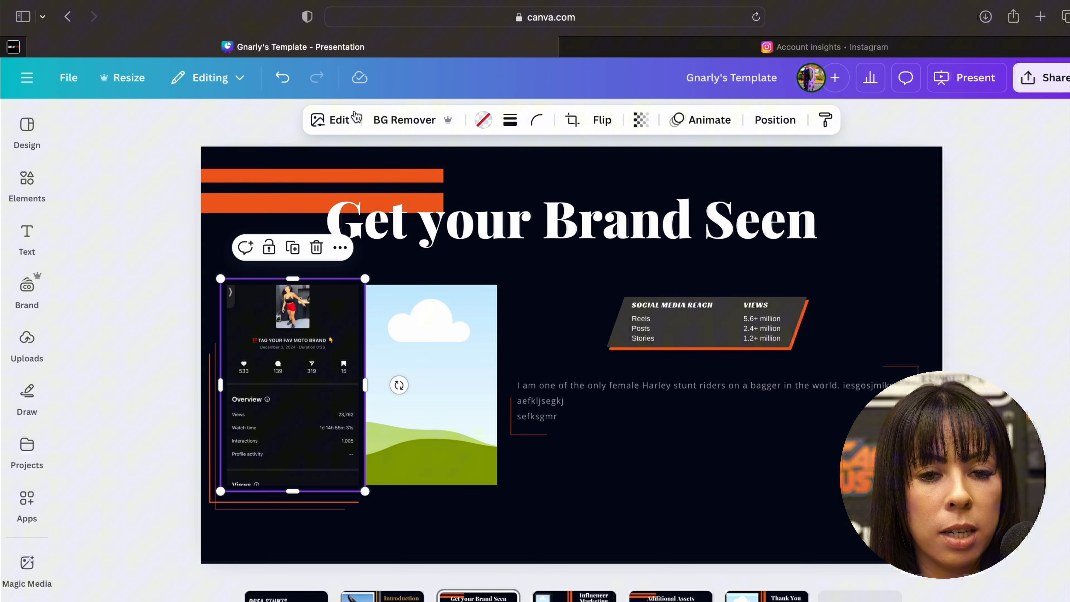
click(332, 120)
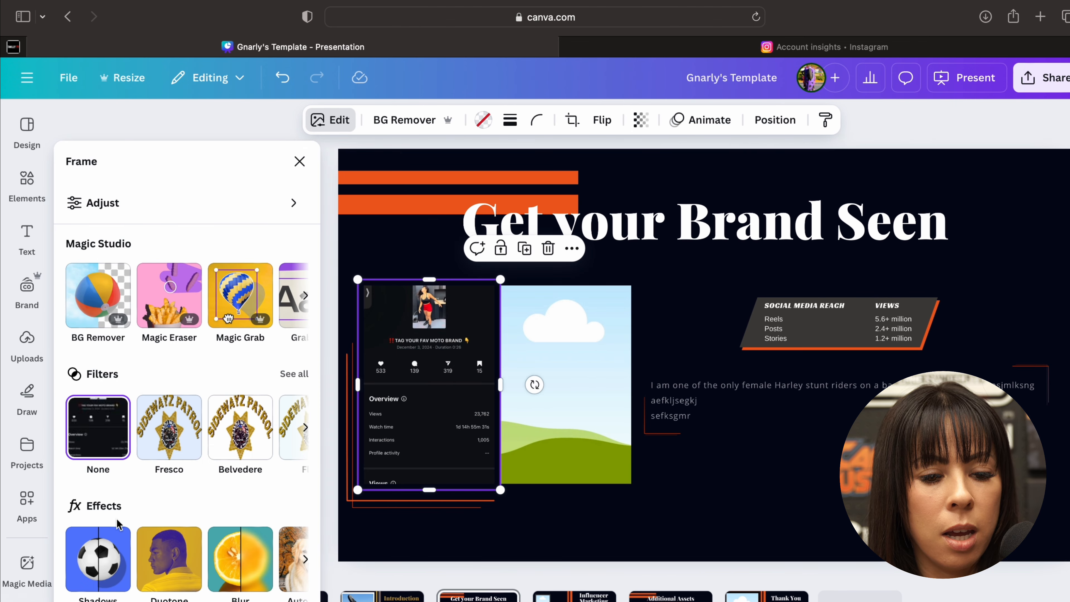
click(98, 563)
click(114, 339)
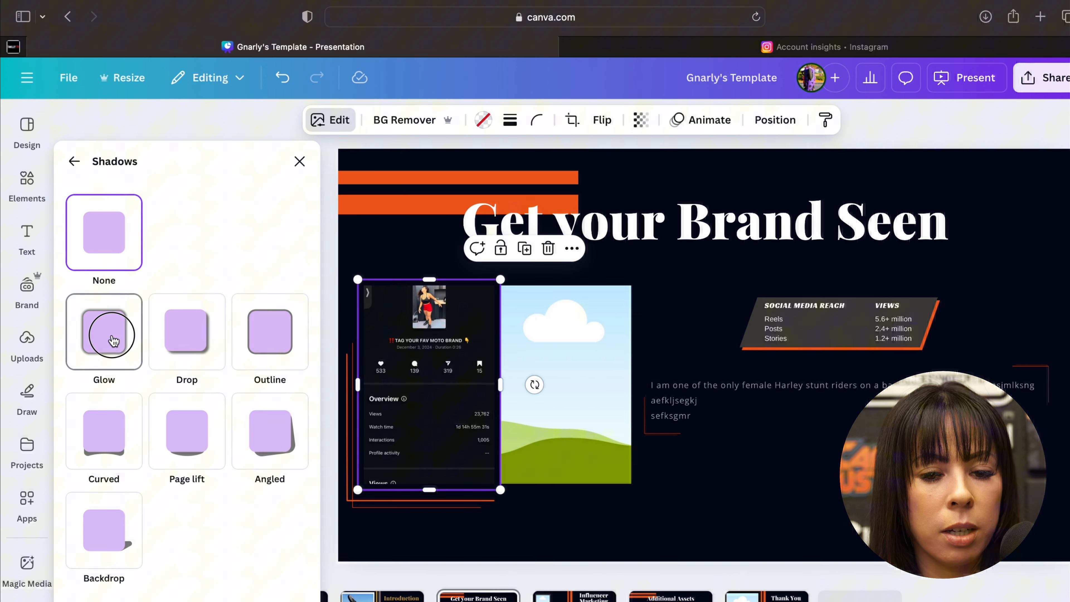
scroll(117, 358, down, 5)
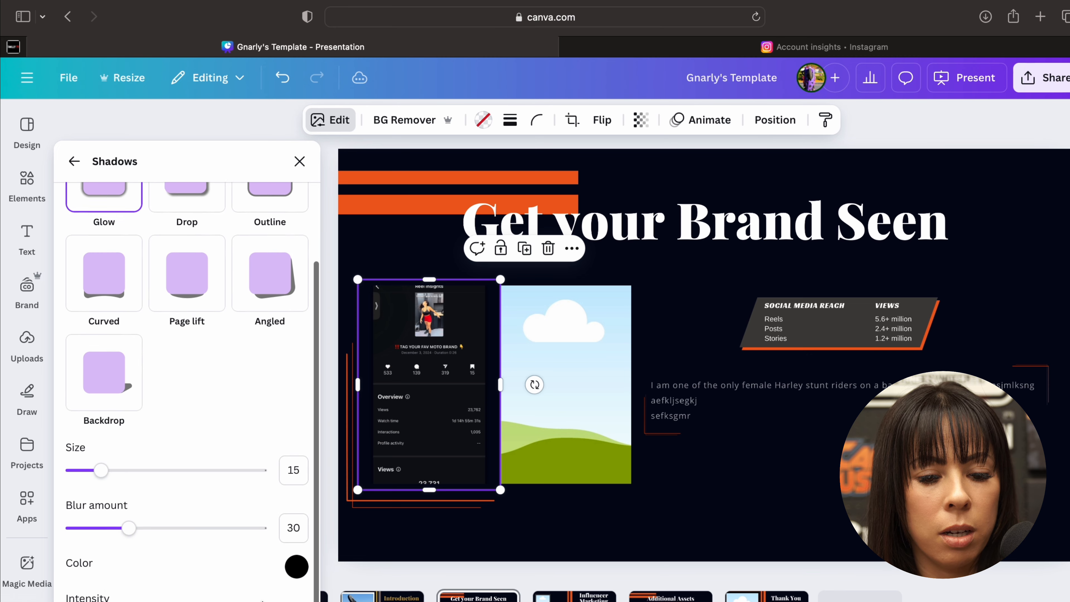
click(297, 561)
drag(305, 465, 299, 335)
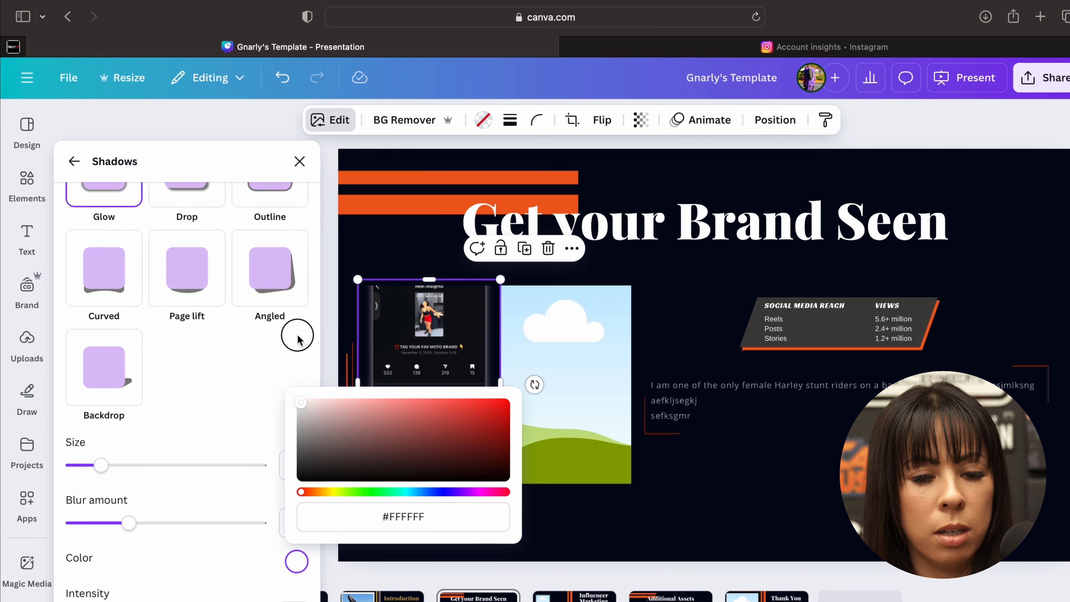
click(678, 505)
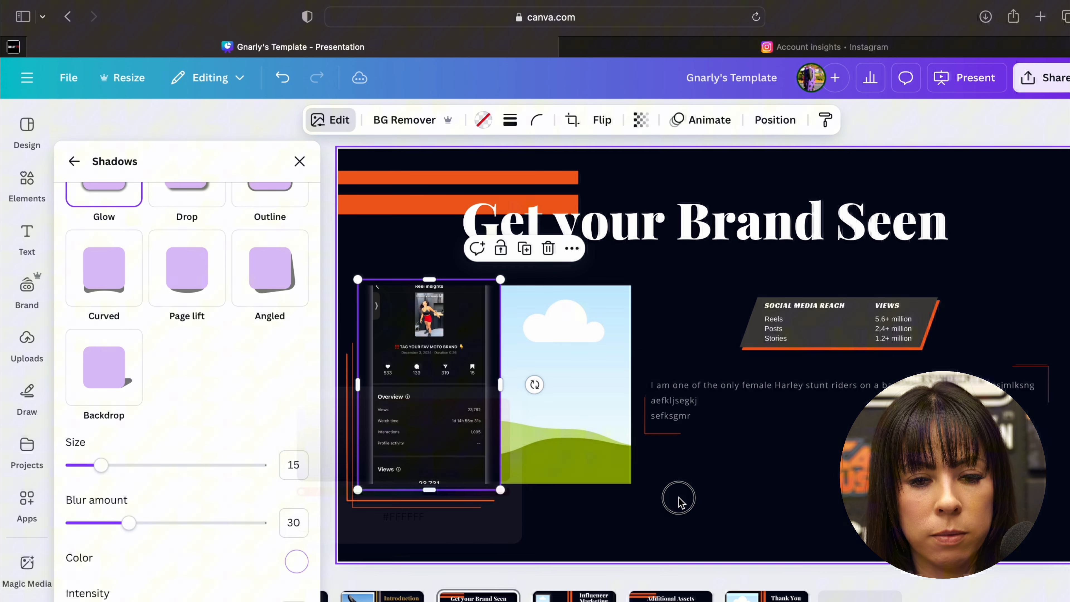
click(679, 504)
- Lengthen the reel insights frame so the whole phone screenshot fits, and move it up towards the slide title
click(324, 450)
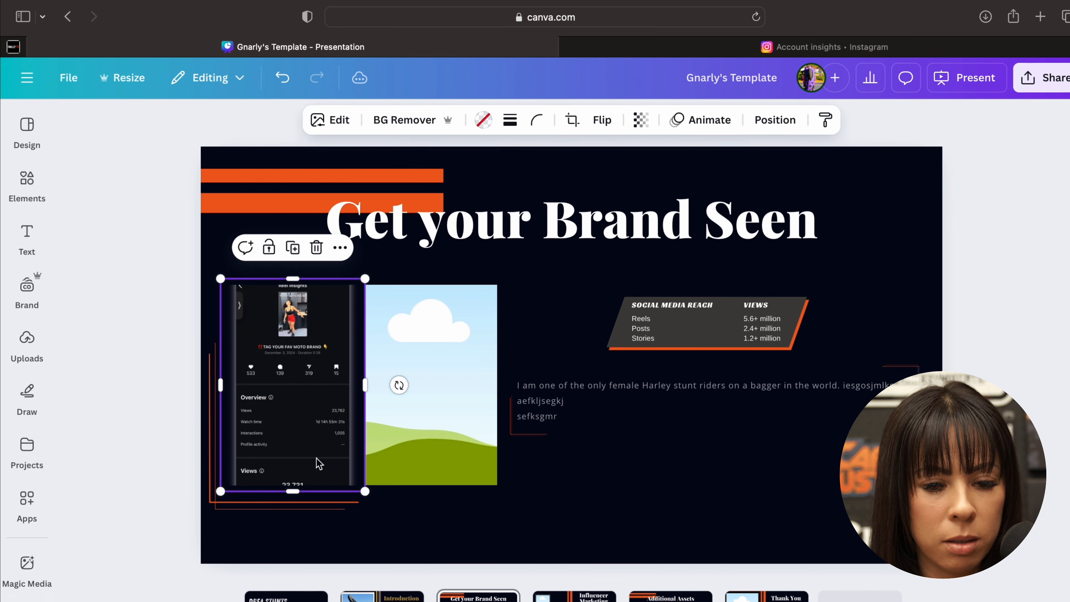
drag(293, 498, 363, 581)
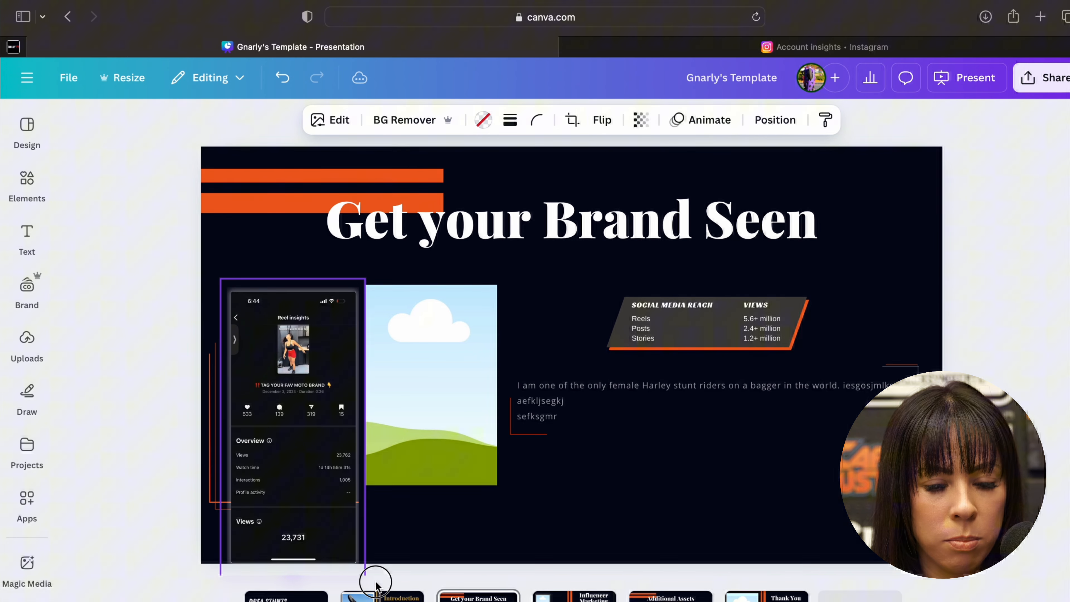
drag(286, 465, 283, 426)
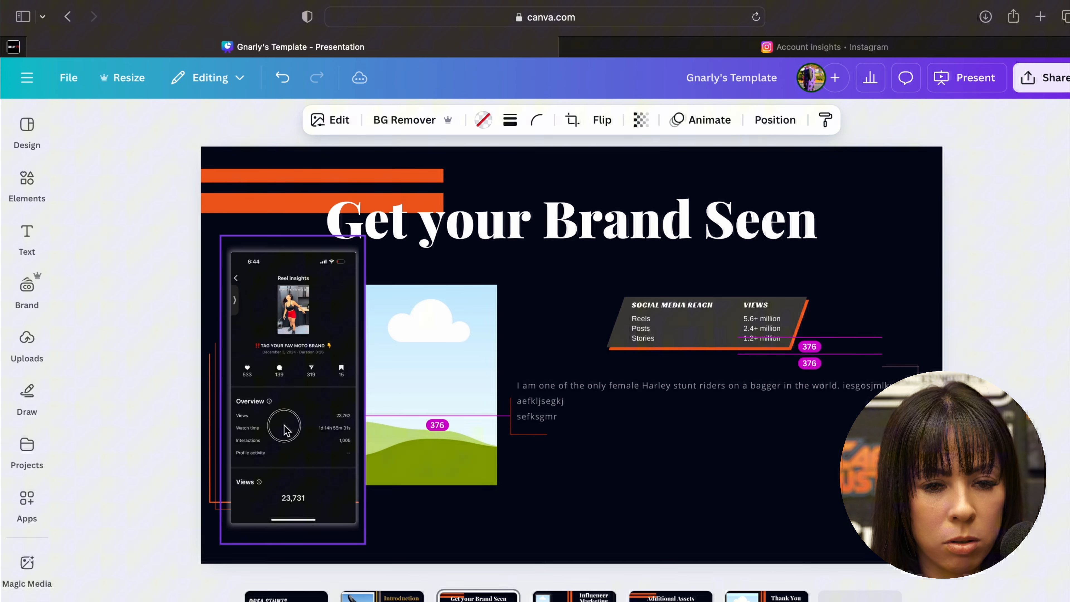
double_click(283, 426)
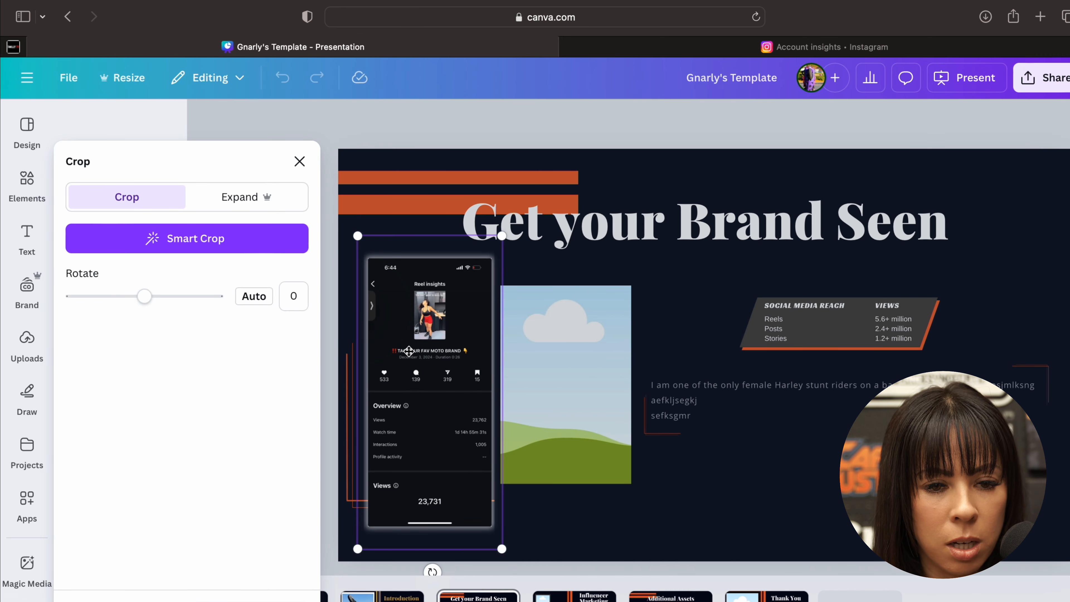
click(303, 164)
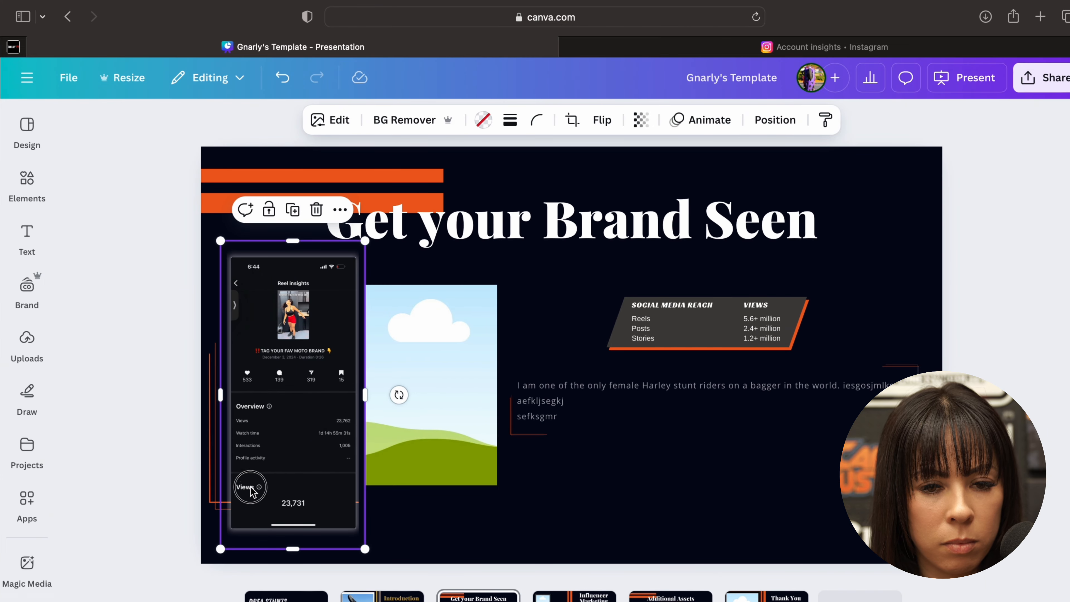
- Move the orange corner lines down below the enlarged screenshot and delete the empty second image frame
drag(248, 493, 217, 509)
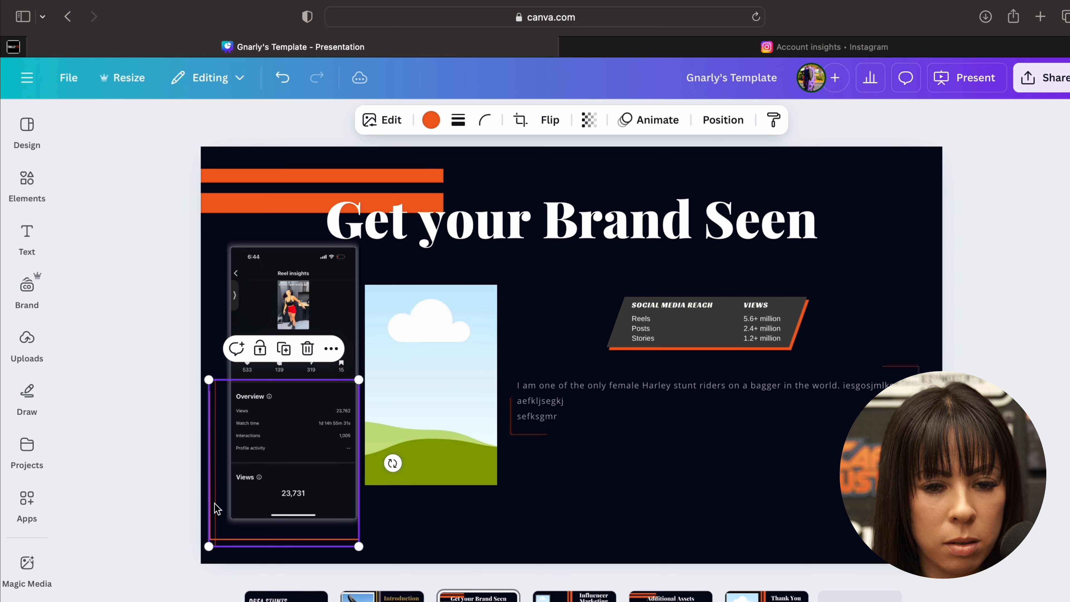
click(434, 505)
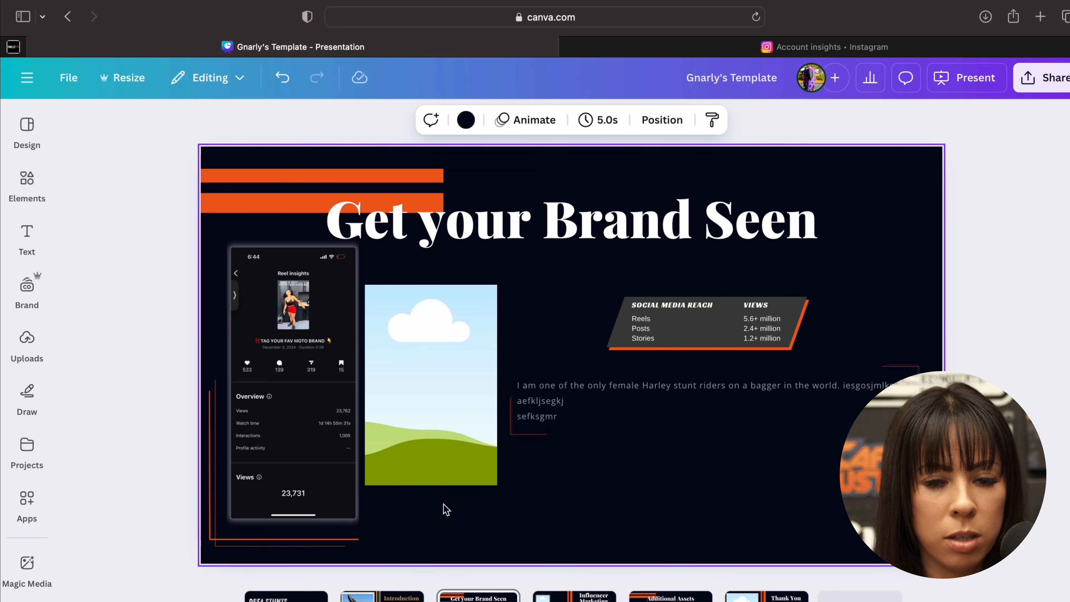
click(441, 434)
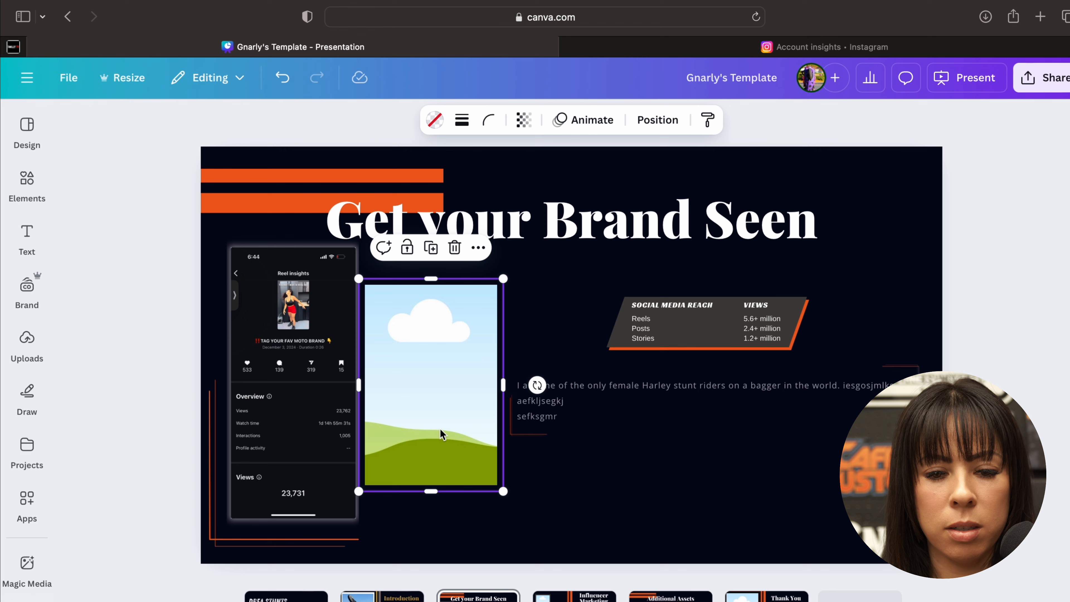
key(Delete)
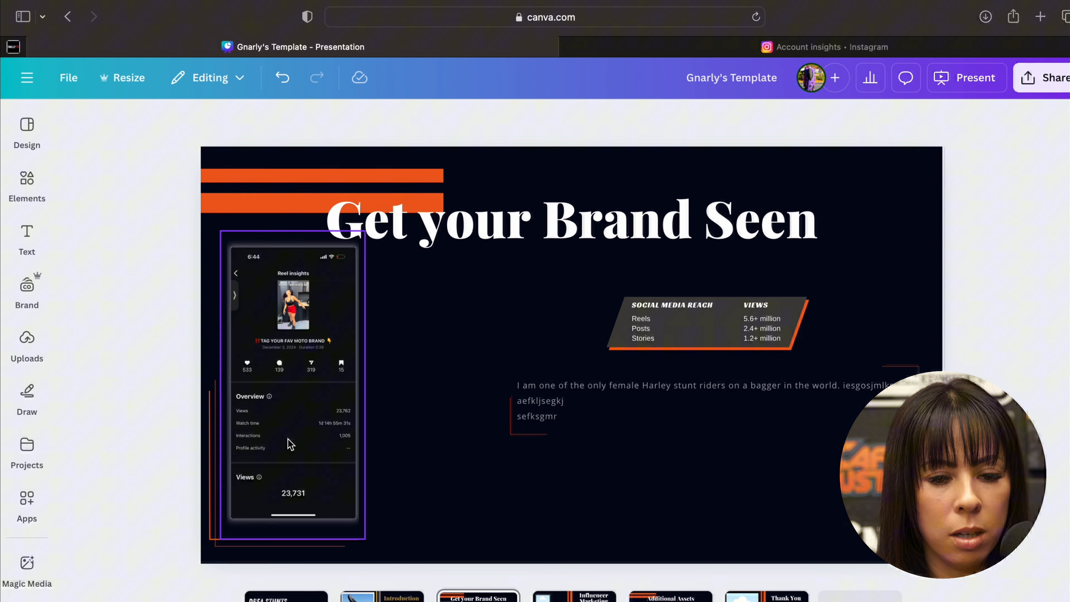
- Move the reel insights screenshot to the right beneath the slide title and shift its orange corner lines right to match
drag(290, 444, 354, 452)
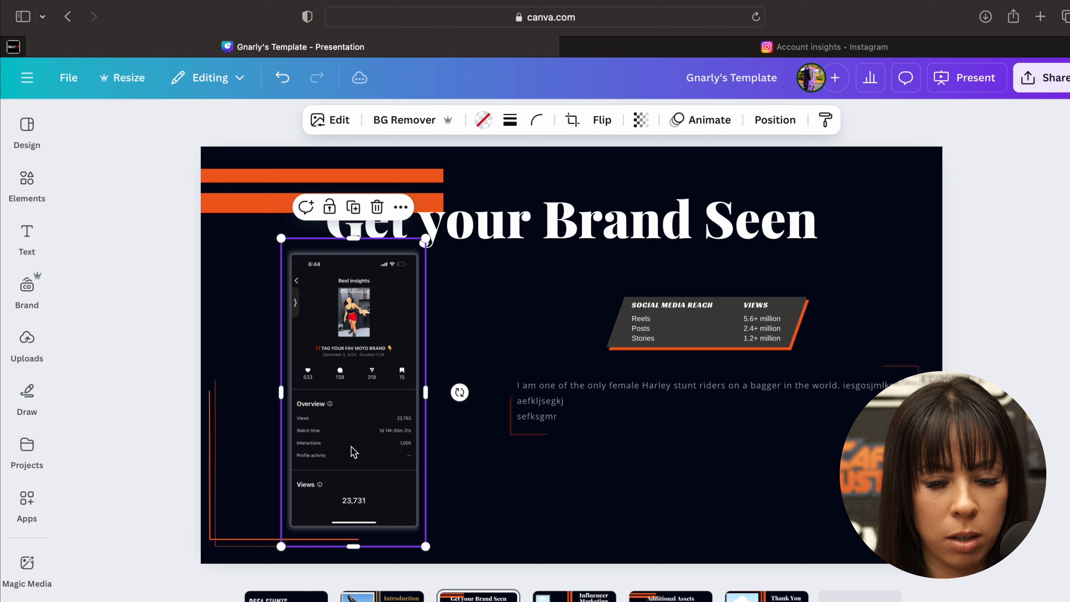
click(529, 552)
click(237, 540)
drag(237, 541, 271, 540)
click(653, 458)
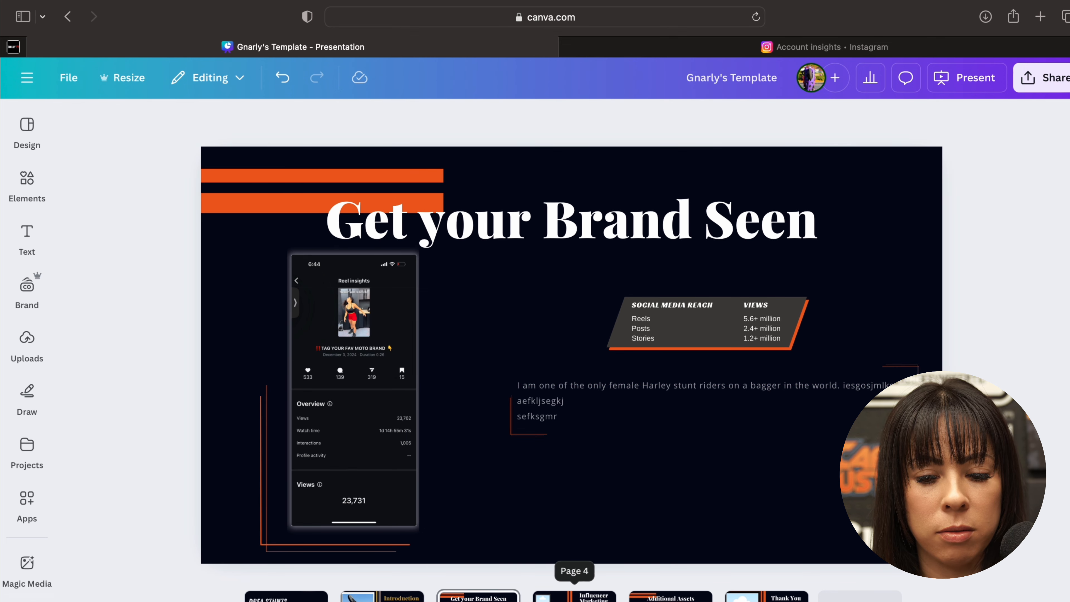
- On the Influencer Marketing slide, fill the upper frame with the uploaded whiteboard photo and the lower frame with the Gnarly's workshop photo
click(537, 595)
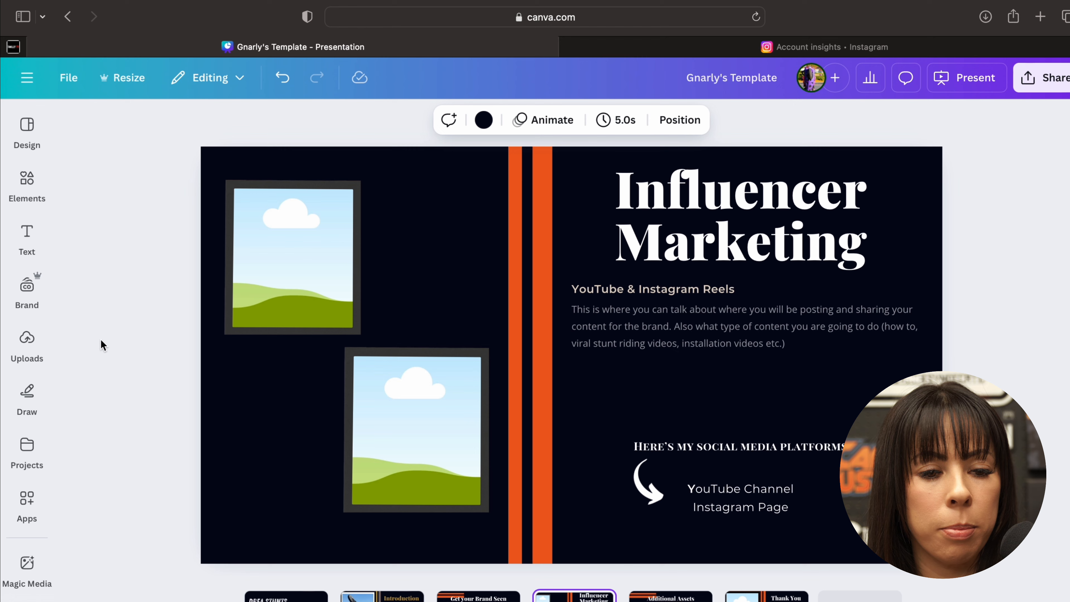
click(24, 356)
click(26, 446)
click(27, 397)
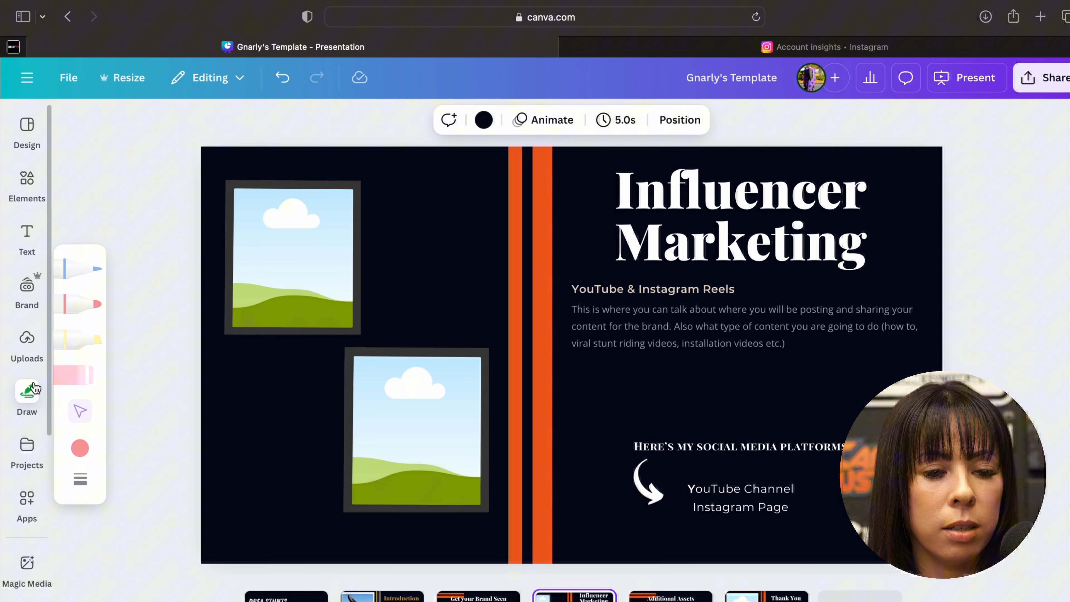
click(24, 349)
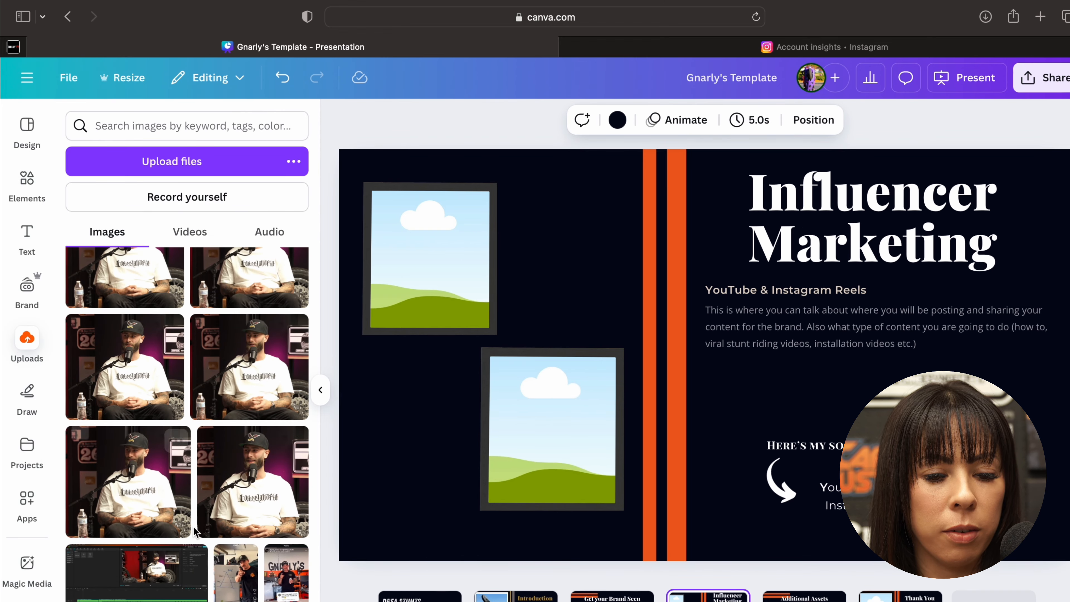
drag(244, 596, 376, 295)
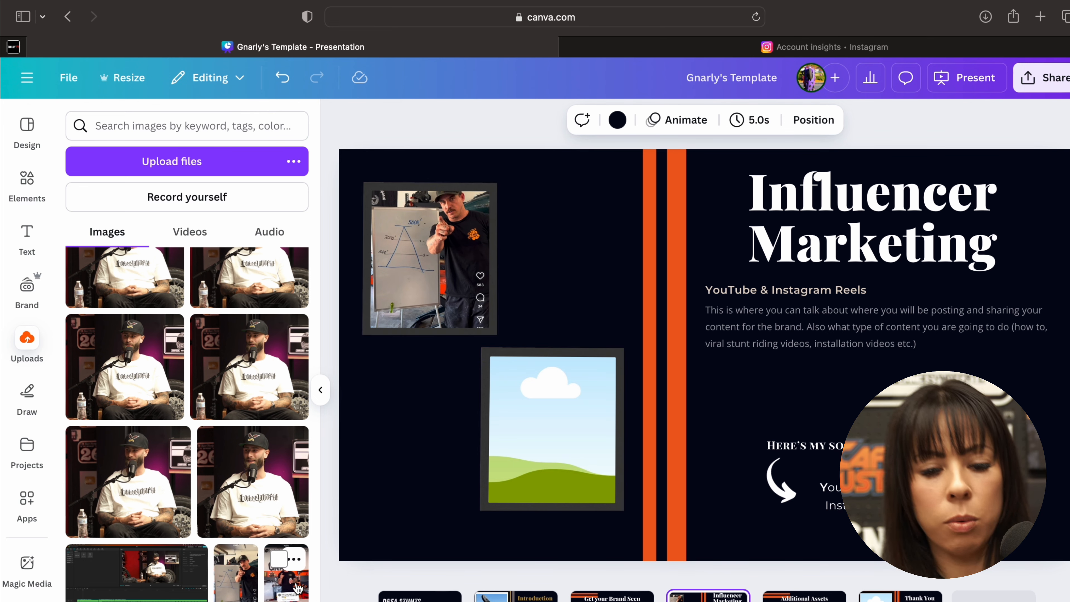
drag(286, 588, 511, 425)
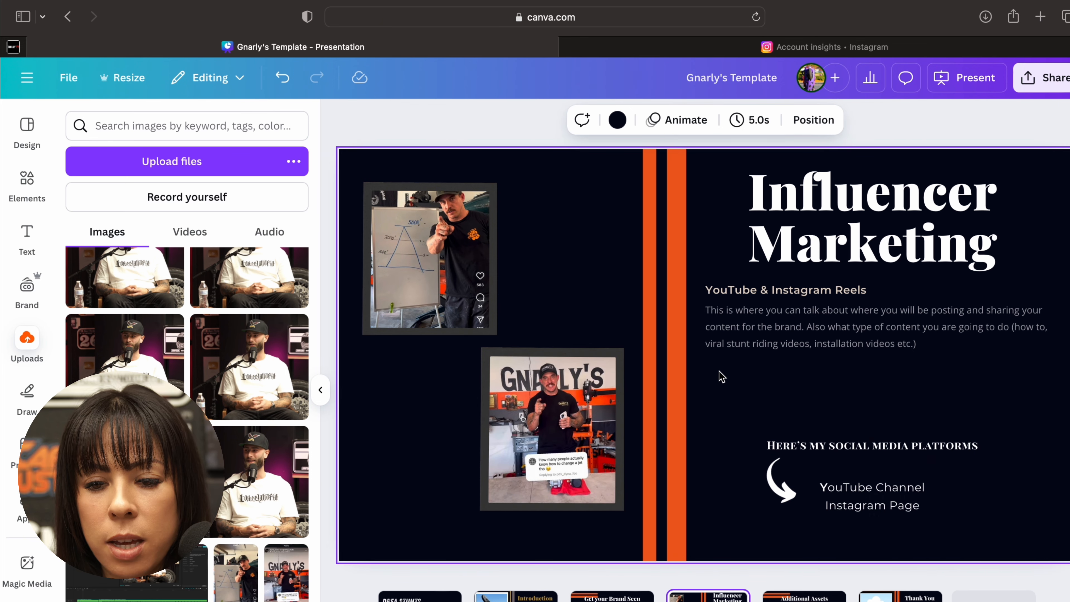
- Ungroup the two social media platform lines on the Influencer Marketing slide and delete the YouTube Channel line
click(752, 337)
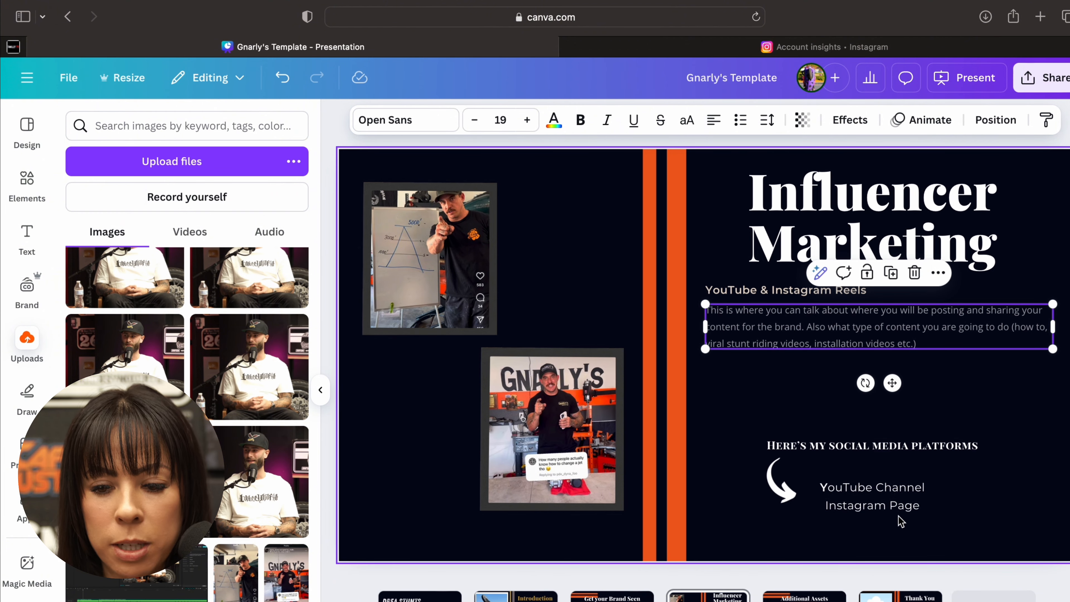
click(880, 502)
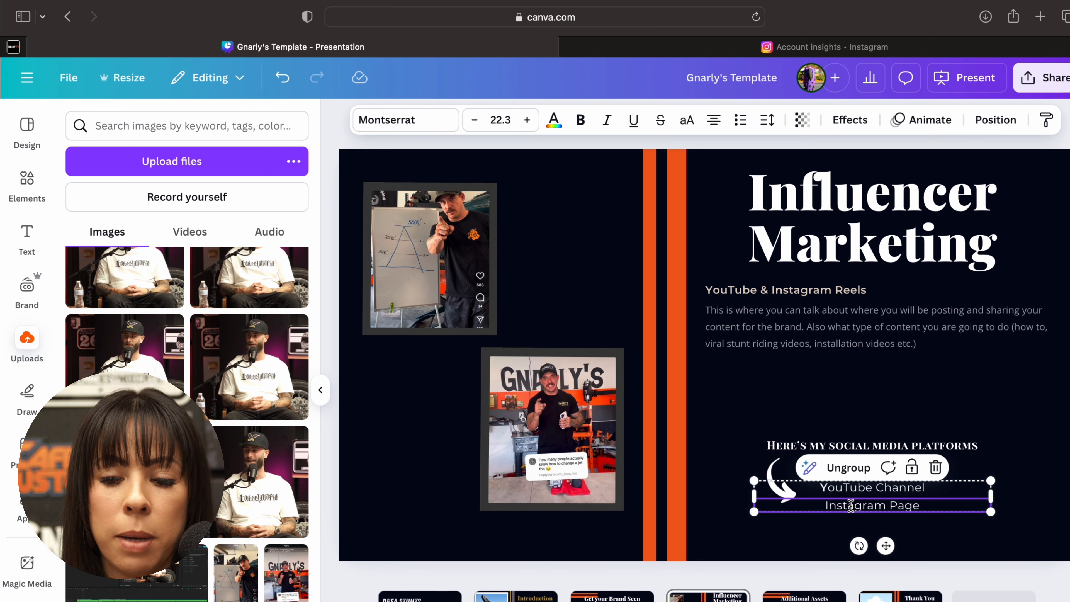
click(792, 535)
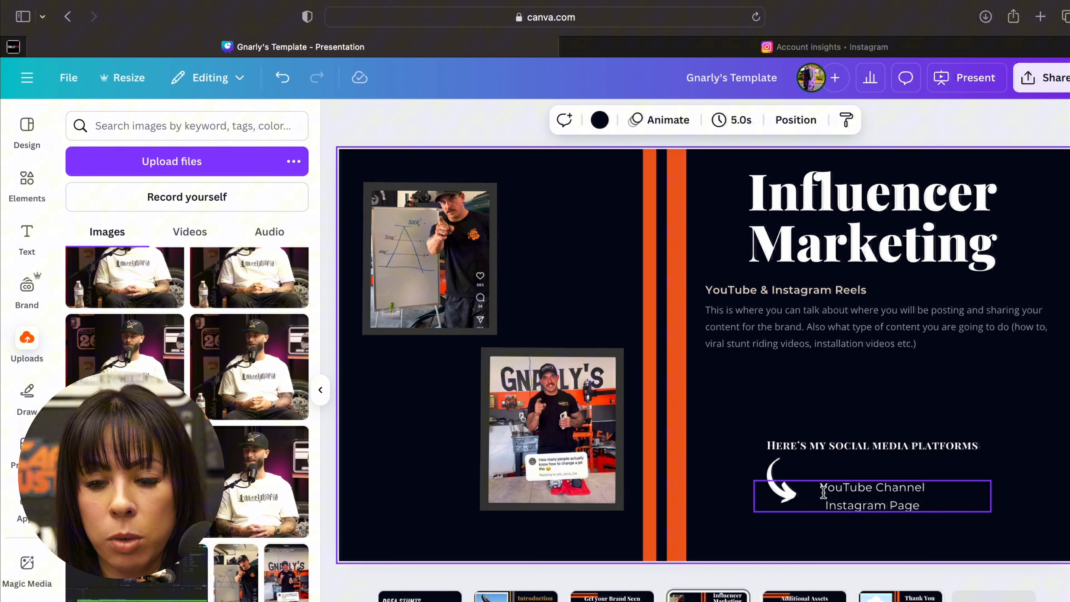
click(819, 506)
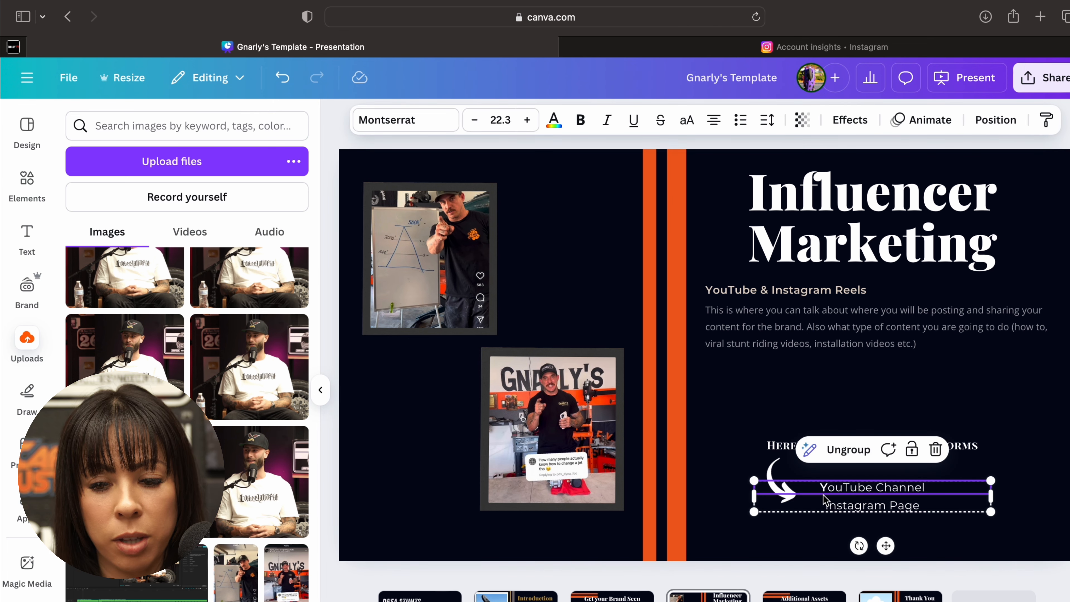
click(847, 449)
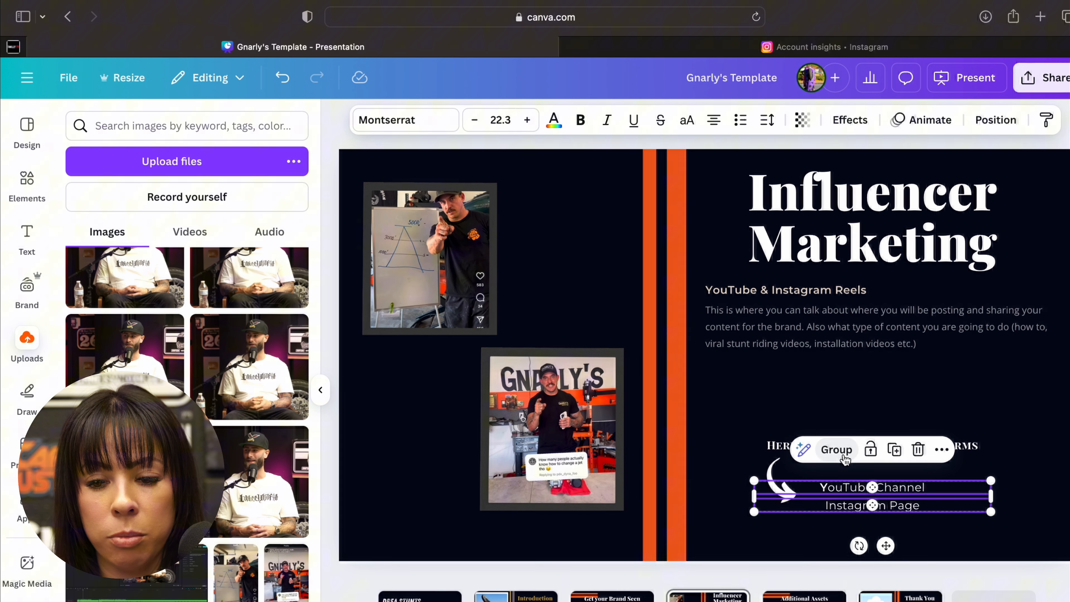
click(802, 529)
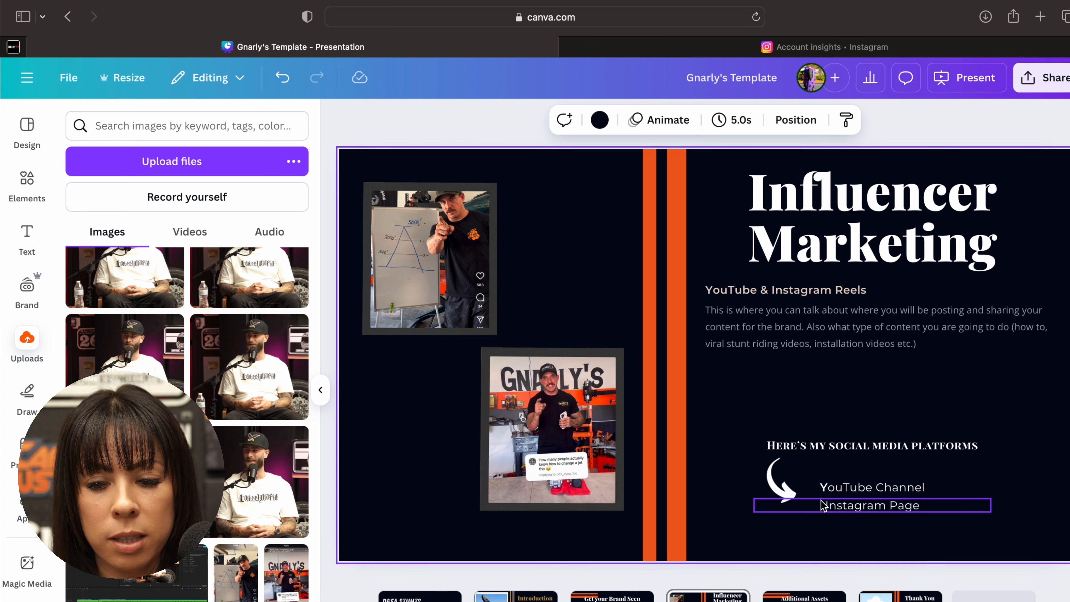
click(836, 489)
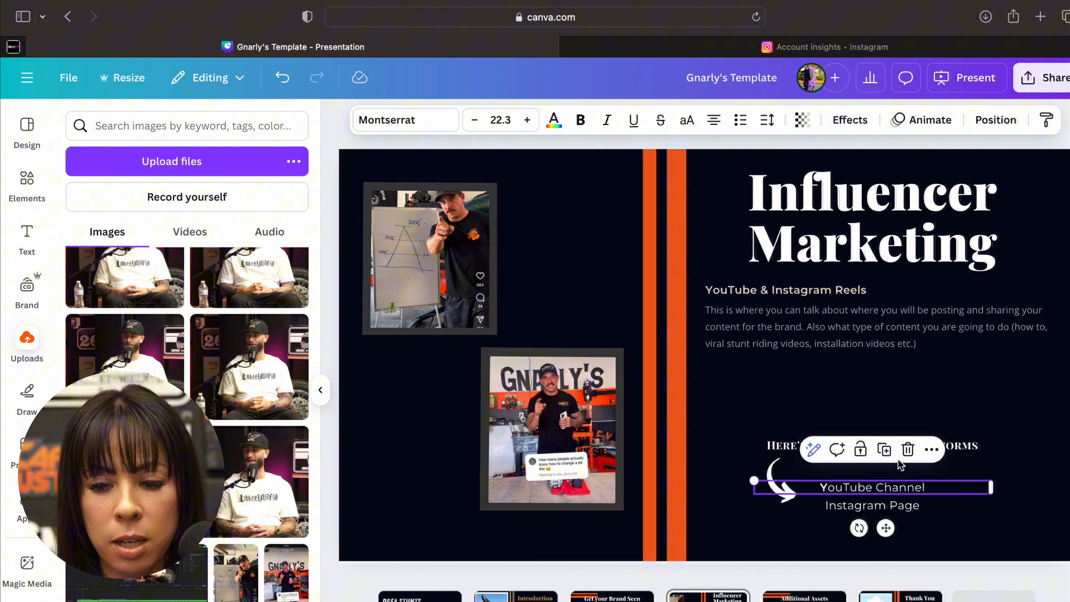
click(908, 449)
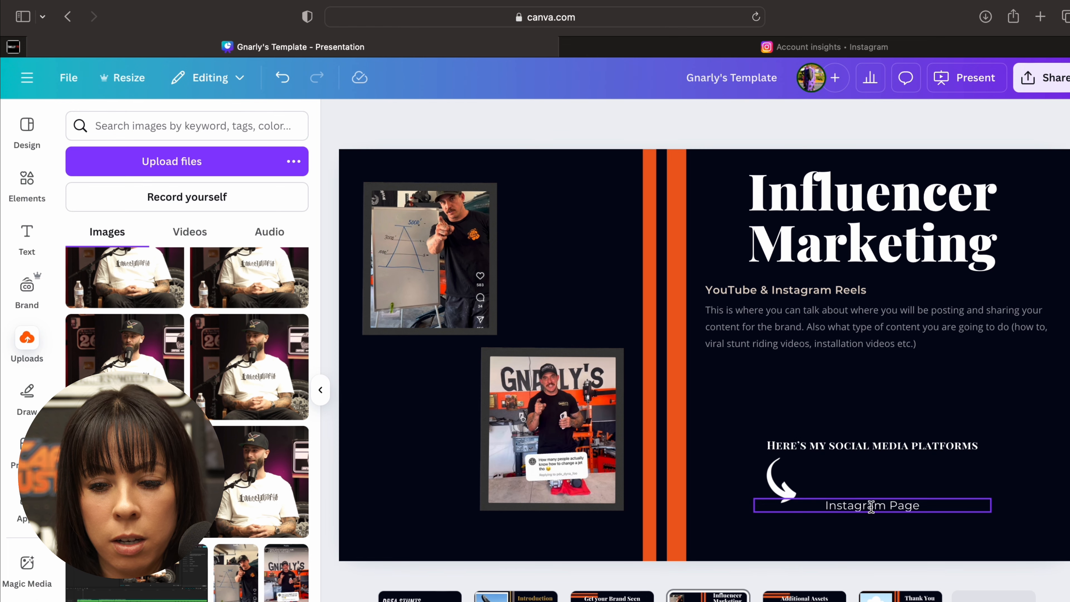
- Move the Instagram Page line up slightly, closer to the social media platforms heading
click(854, 507)
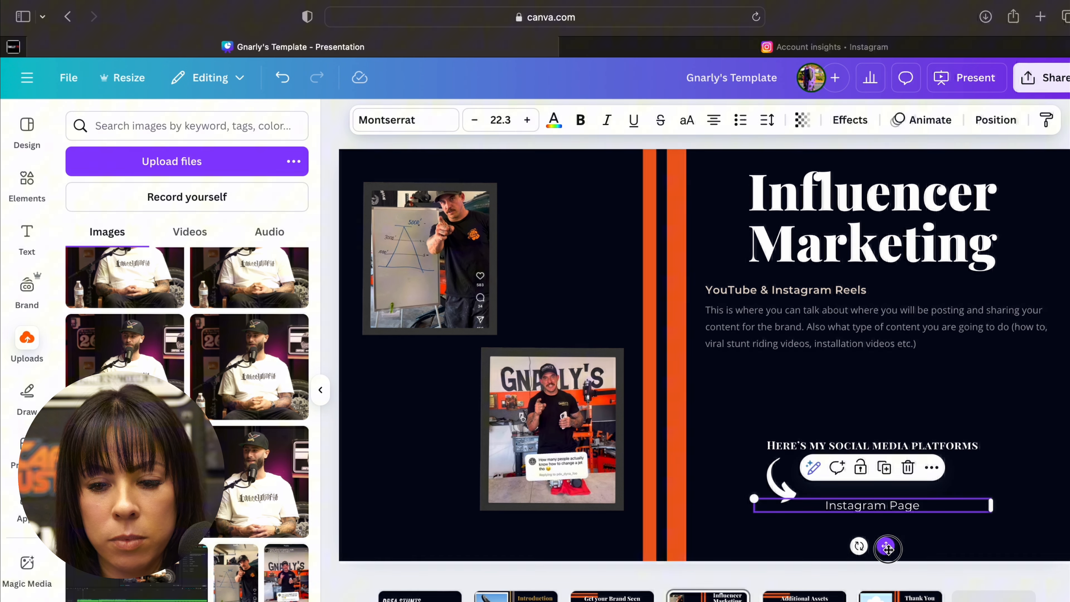
mouse_move(881, 545)
mouse_down()
mouse_move(895, 538)
mouse_move(887, 540)
mouse_up()
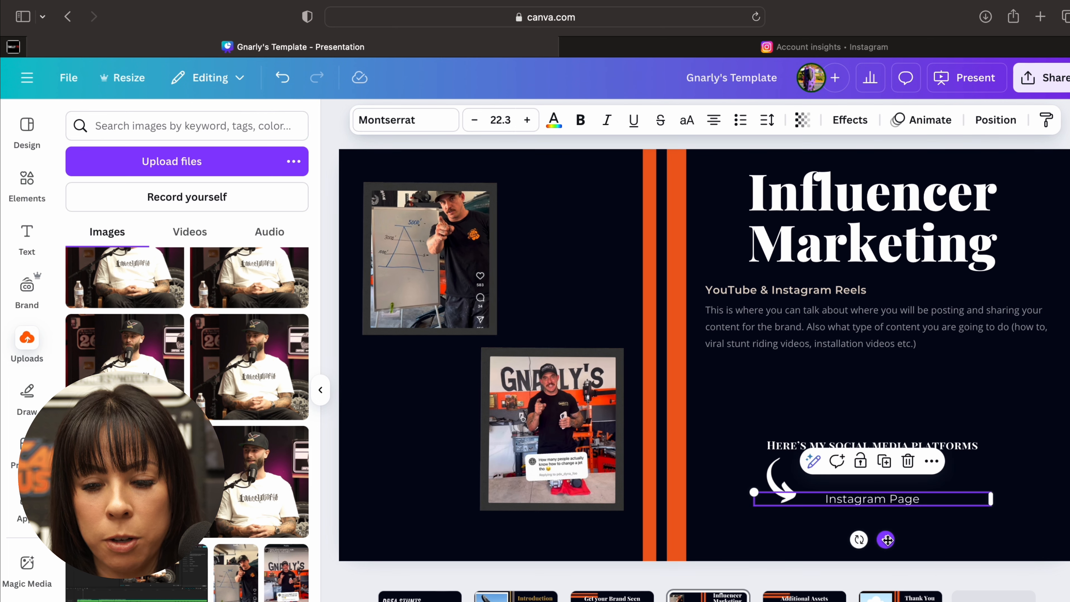
click(905, 527)
click(881, 510)
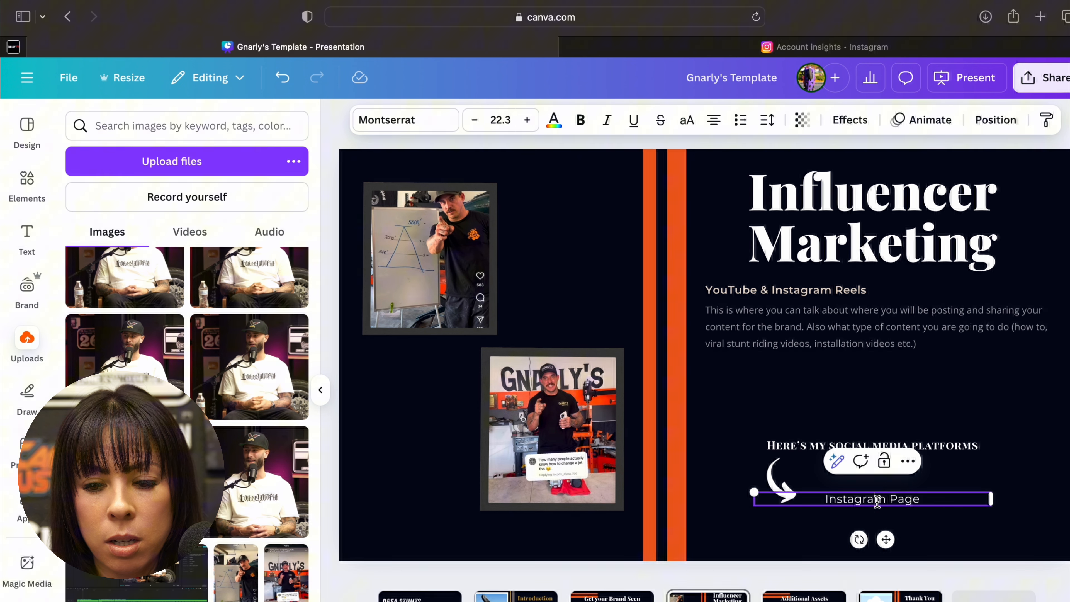
- Start adding a link to the Instagram Page text, then switch to Instagram and copy the rider's profile address
double_click(884, 499)
drag(927, 501, 814, 504)
click(848, 461)
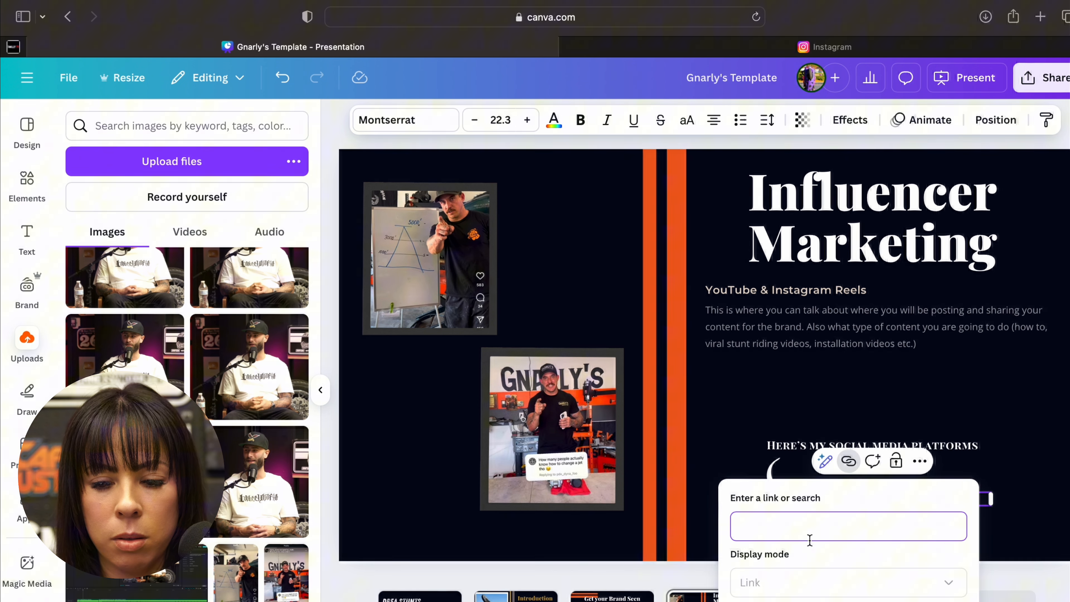
click(747, 47)
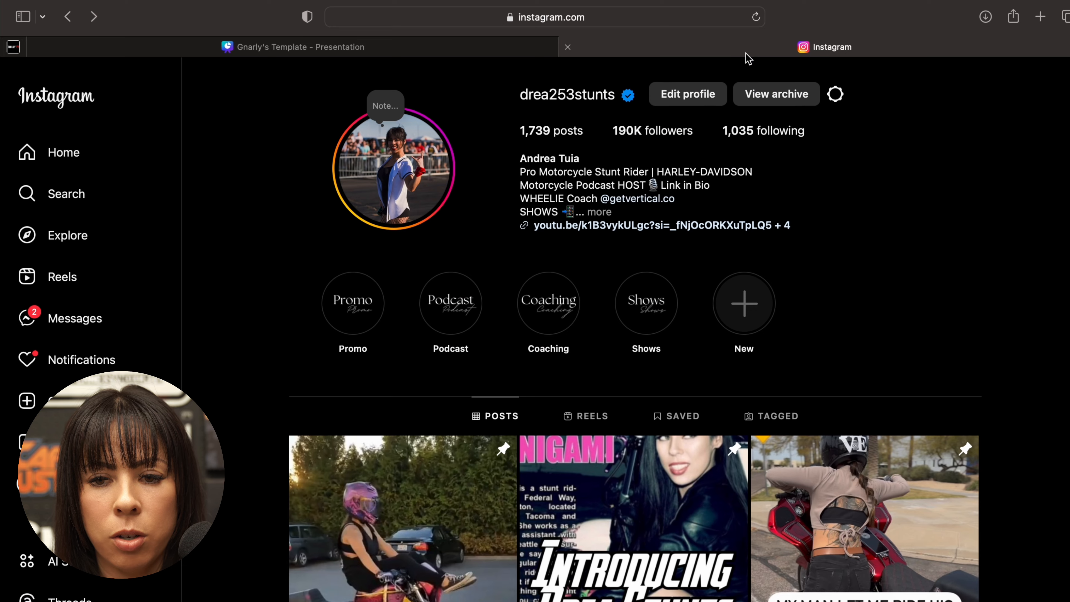
click(464, 22)
key(super+c)
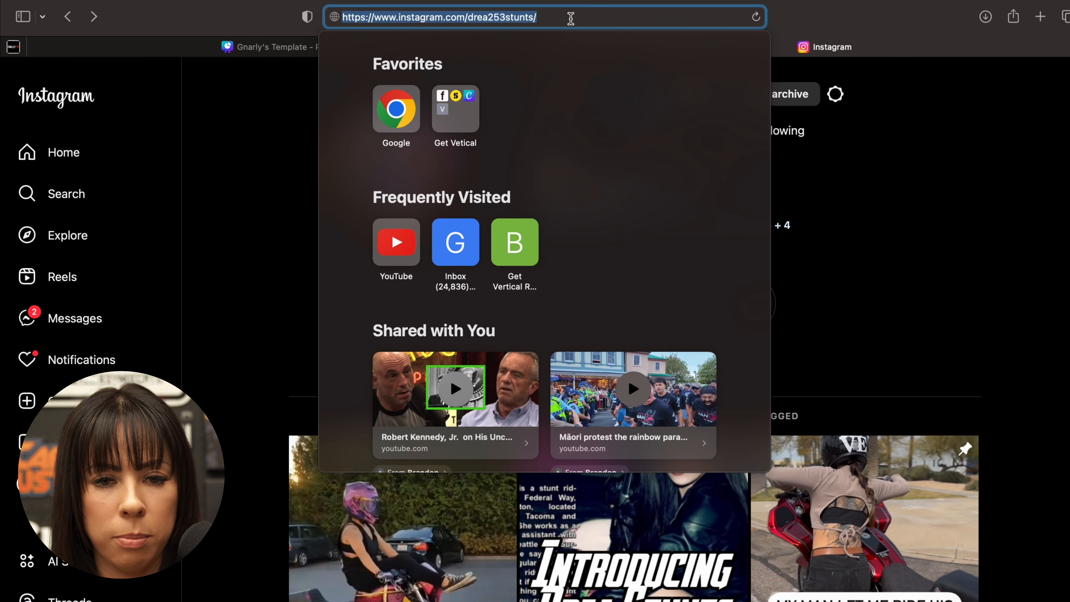
click(248, 217)
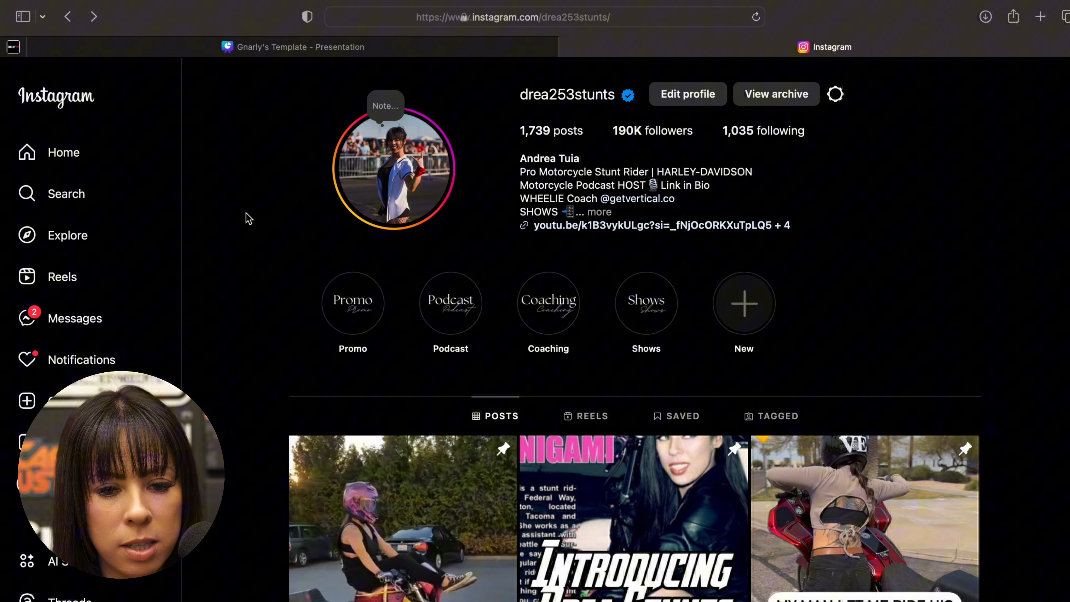
scroll(245, 213, down, 10)
scroll(245, 213, up, 10)
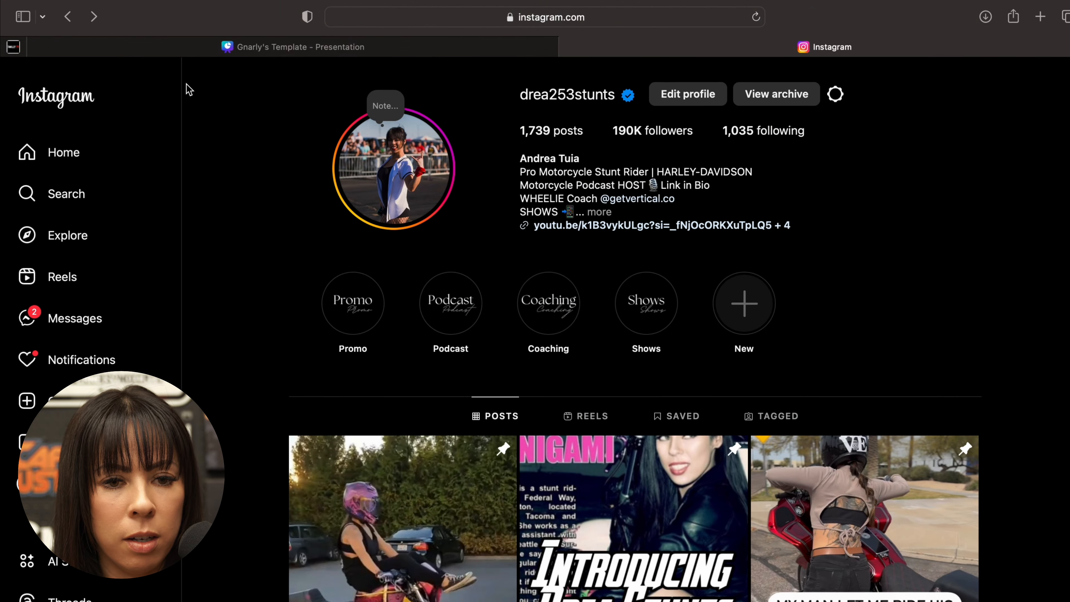
- Return to the Canva presentation and link the Instagram Page text to the copied Instagram profile address
click(203, 41)
click(747, 536)
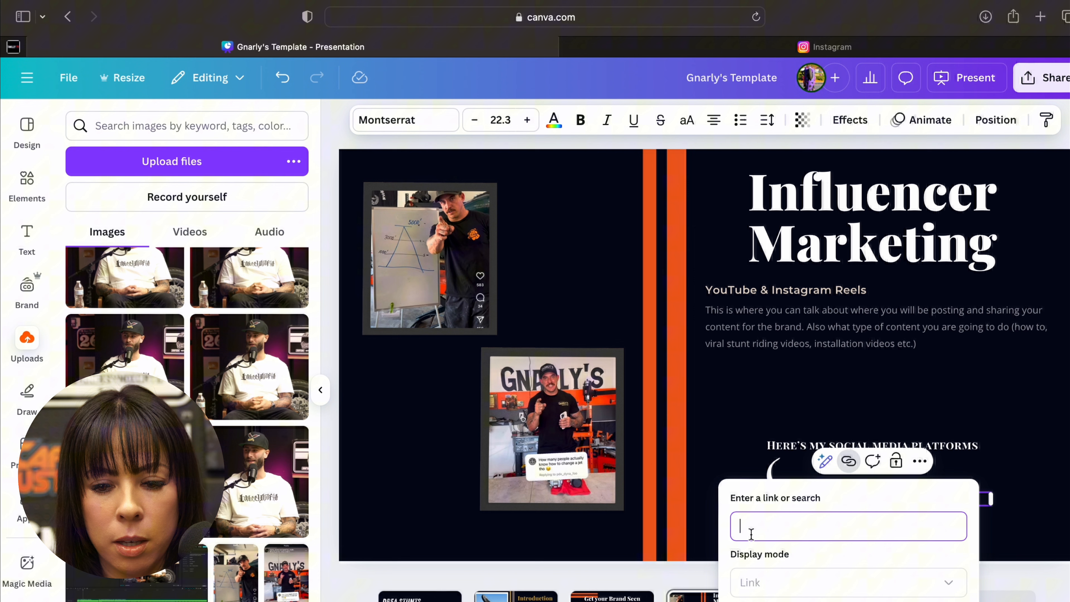
key(super+v)
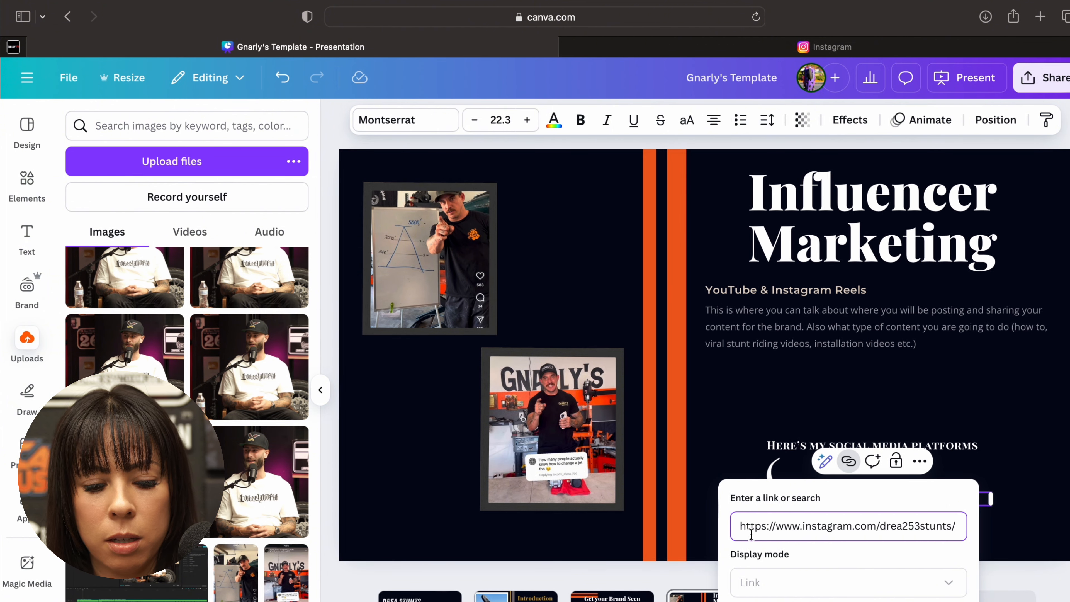
key(Return)
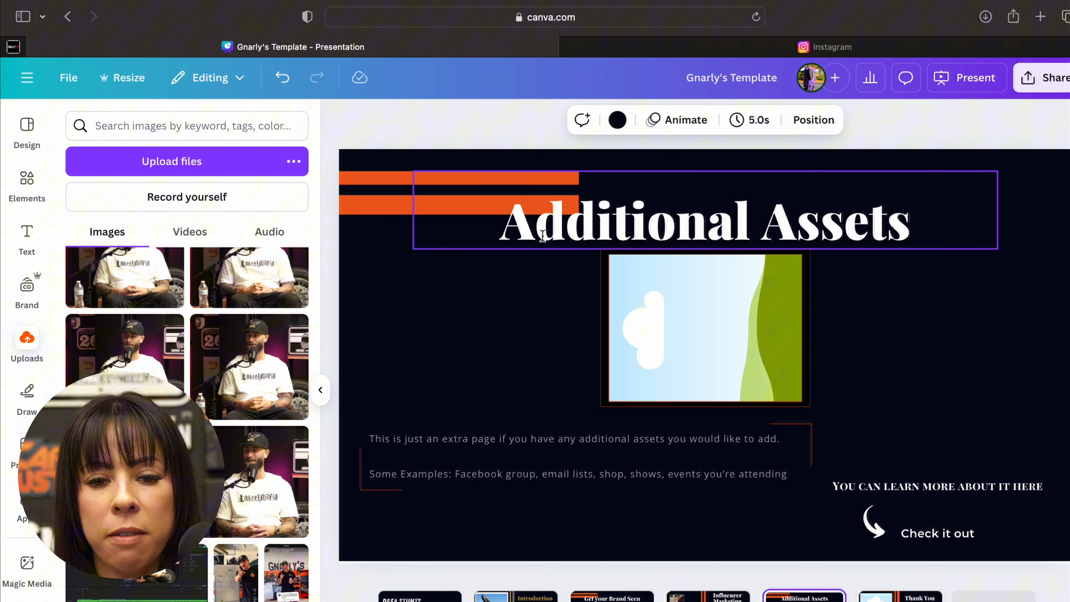
- Change the title of the Additional Assets slide to "Facebook Group"
click(543, 235)
click(542, 235)
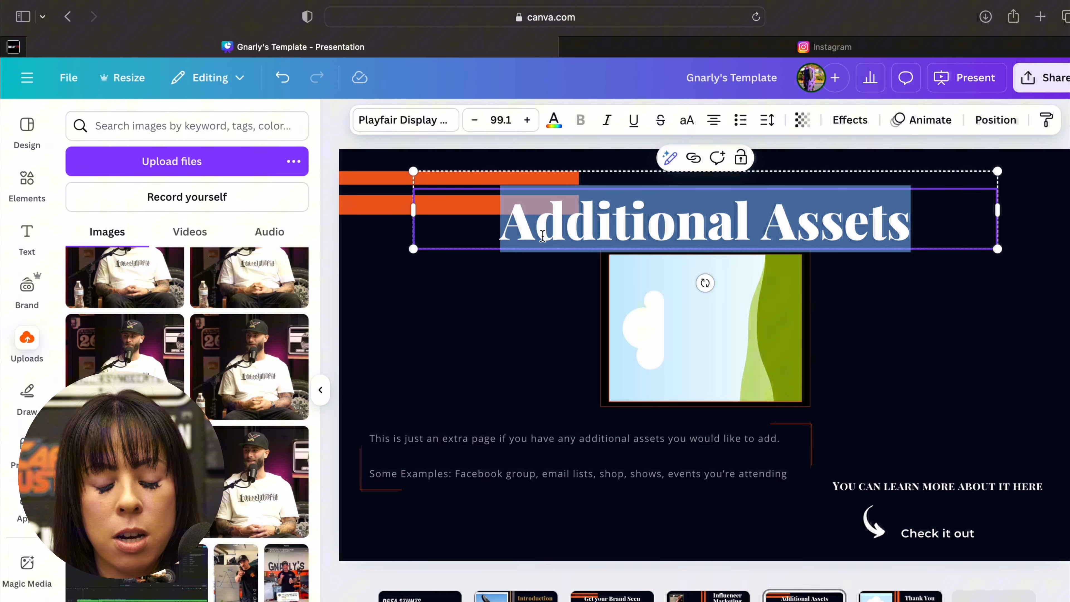
text(Facebo)
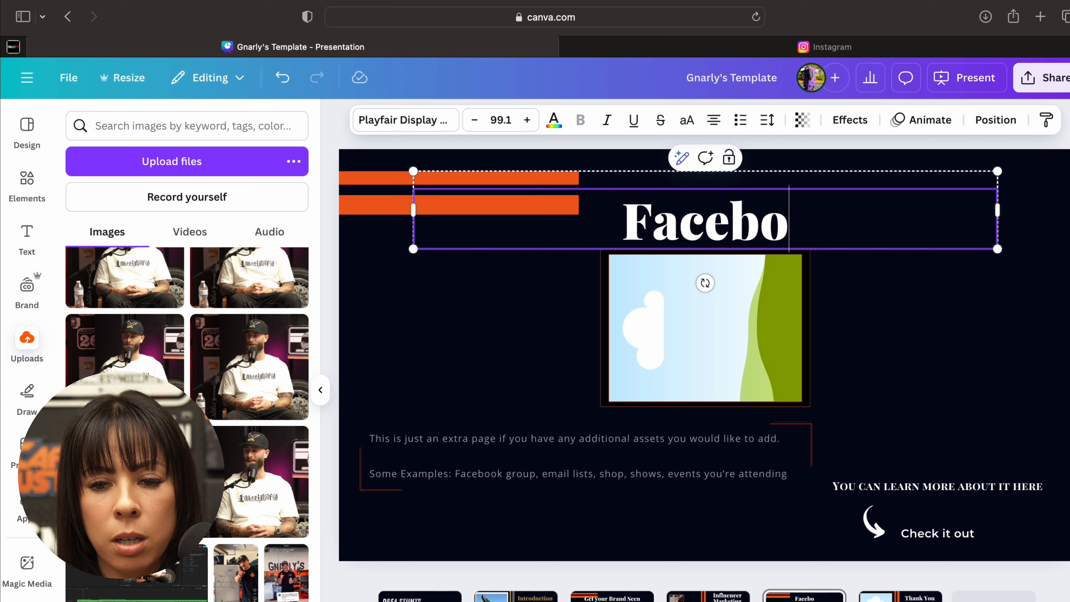
text(ok Group)
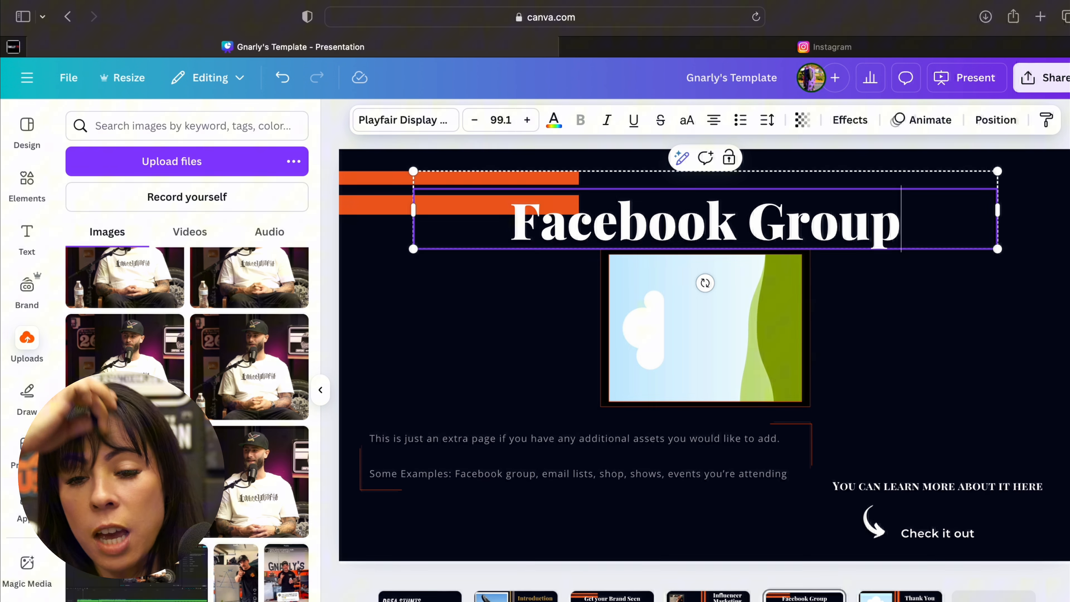
- Clear the slide title's text and retitle the slide "Street Rides"
key(BackSpace)
key(BackSpace)
key(BackSpace)
key(BackSpace)
key(BackSpace)
key(BackSpace)
key(BackSpace)
key(BackSpace)
key(BackSpace)
key(BackSpace)
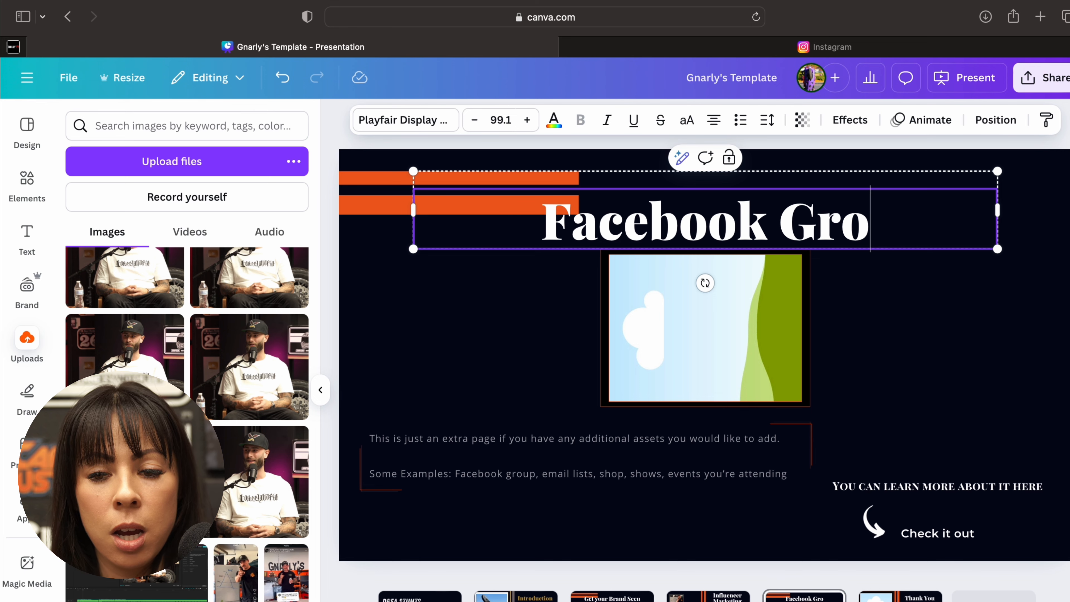
key(BackSpace)
key(BackSpace)
key(BackSpace)
key(BackSpace)
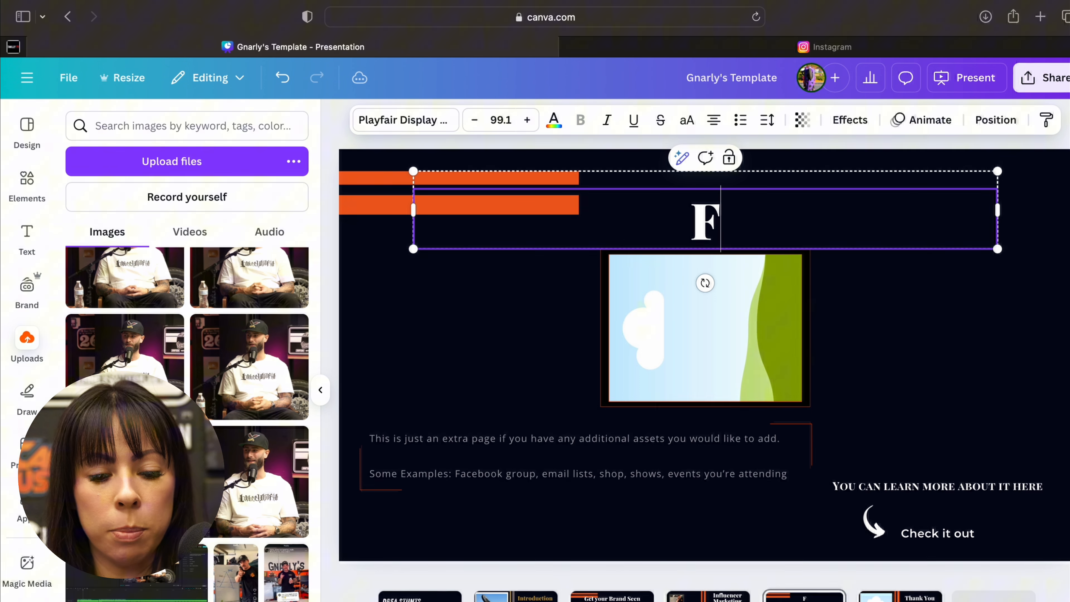
text(Streee)
key(BackSpace)
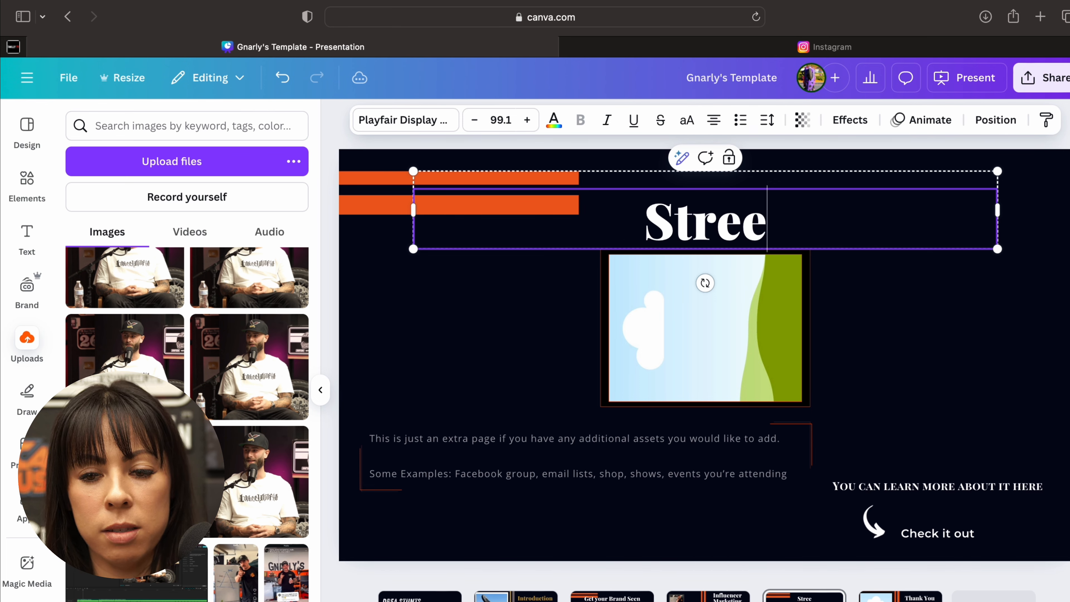
text(t Rides)
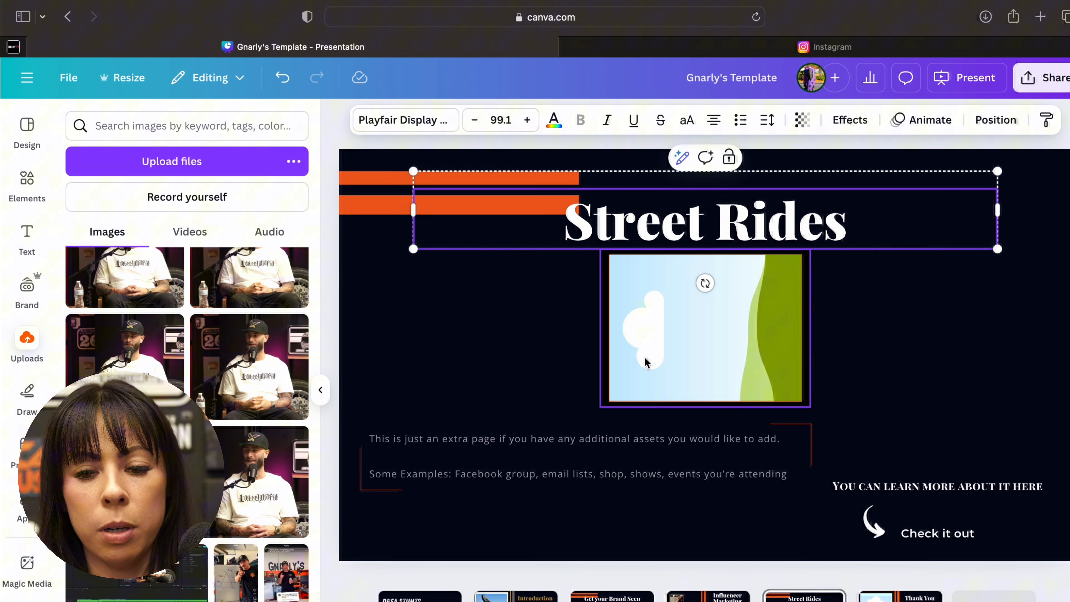
click(651, 355)
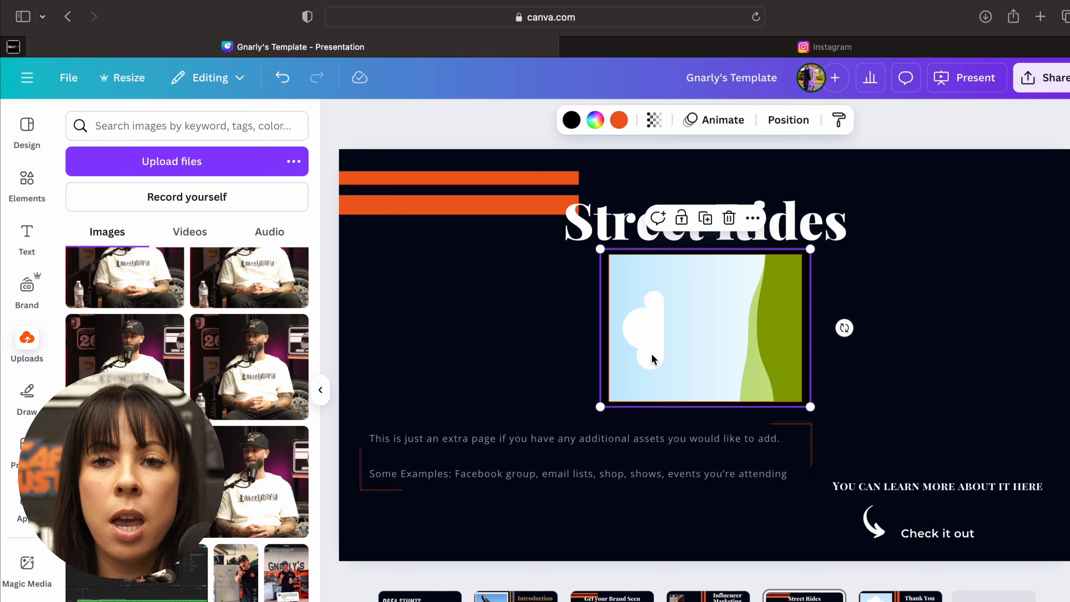
click(459, 463)
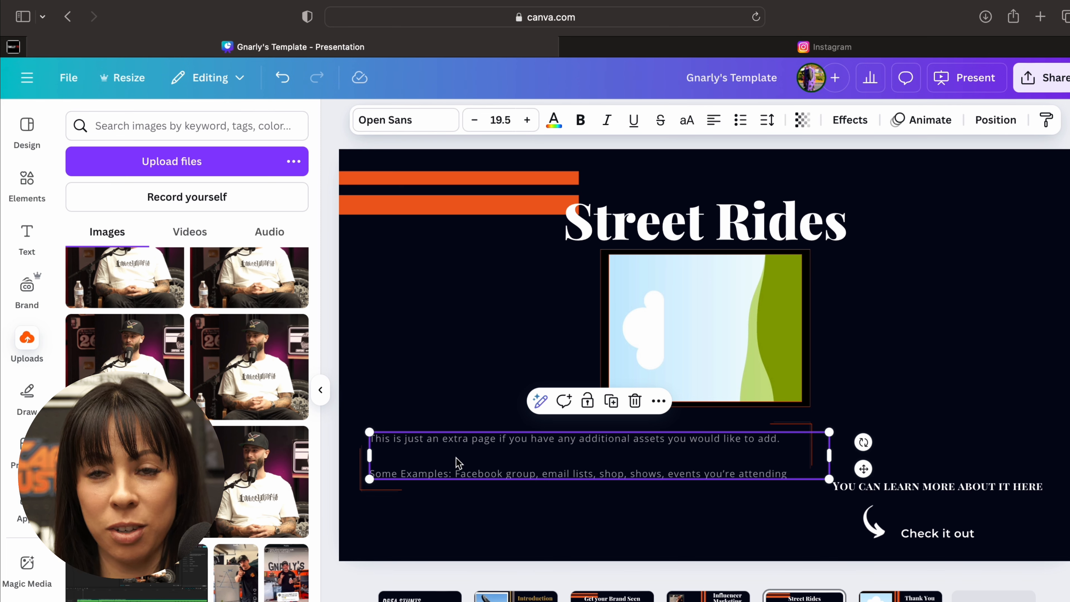
click(643, 317)
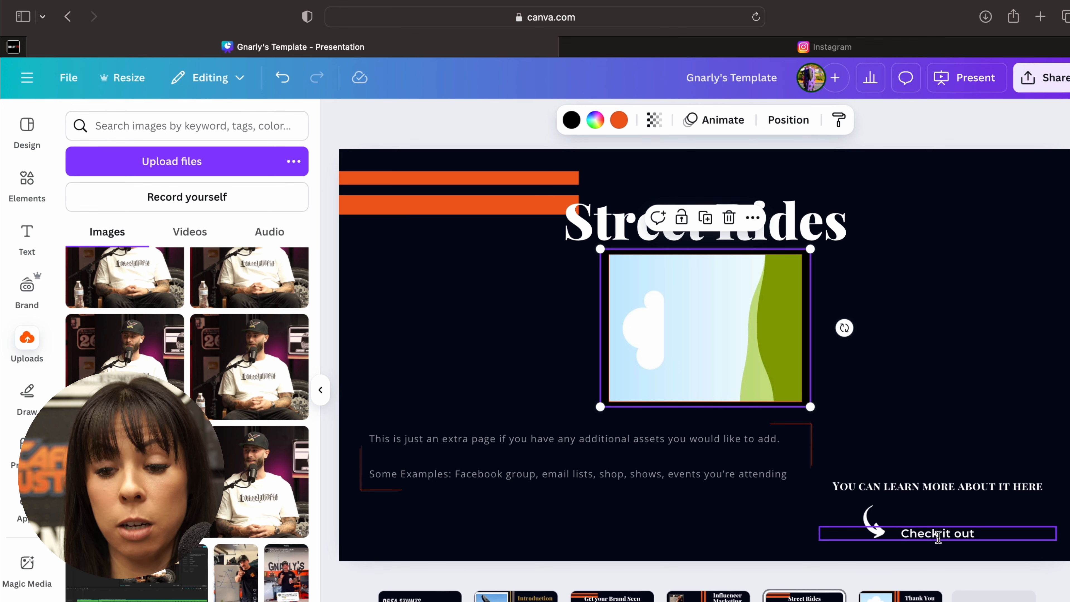
click(920, 535)
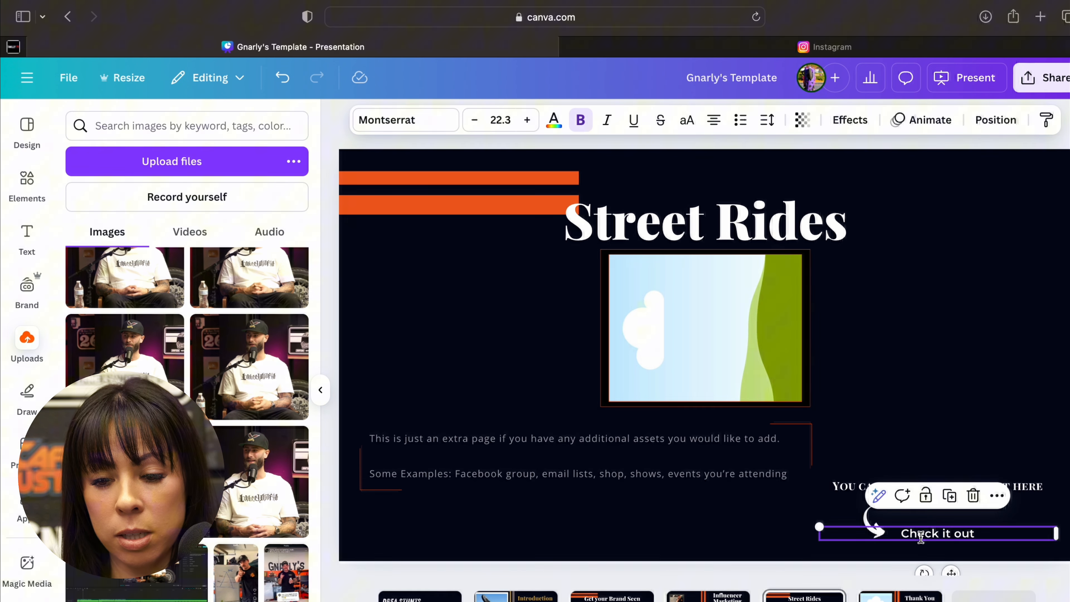
double_click(911, 533)
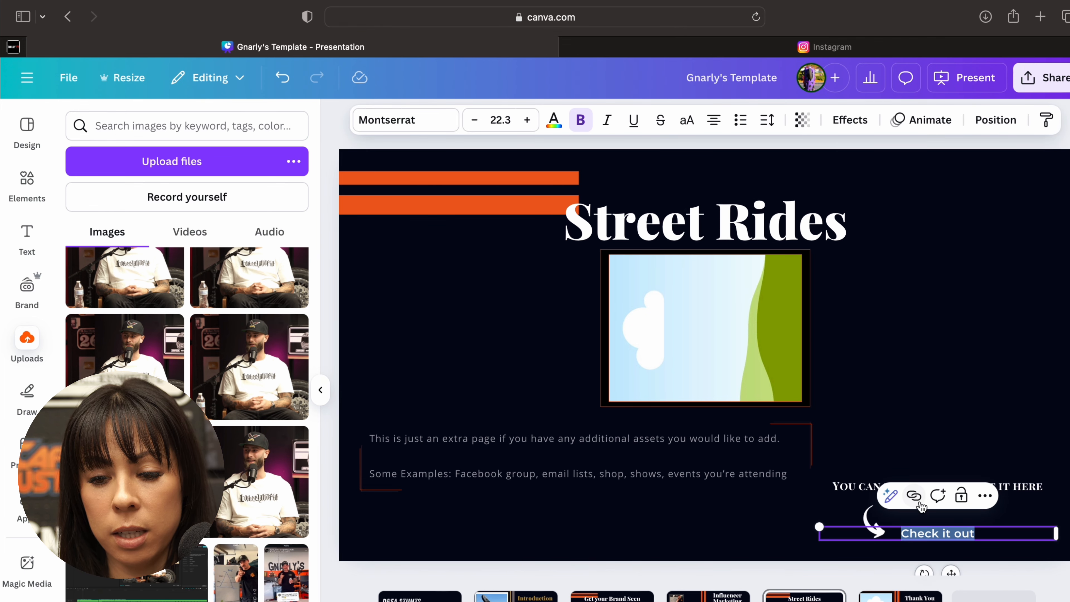
click(913, 495)
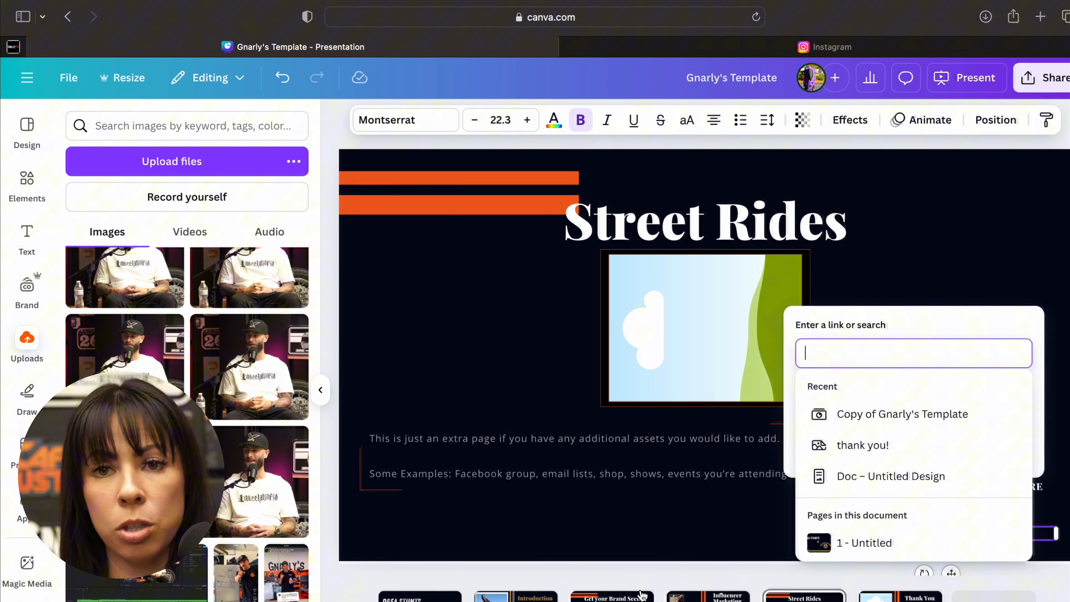
click(674, 532)
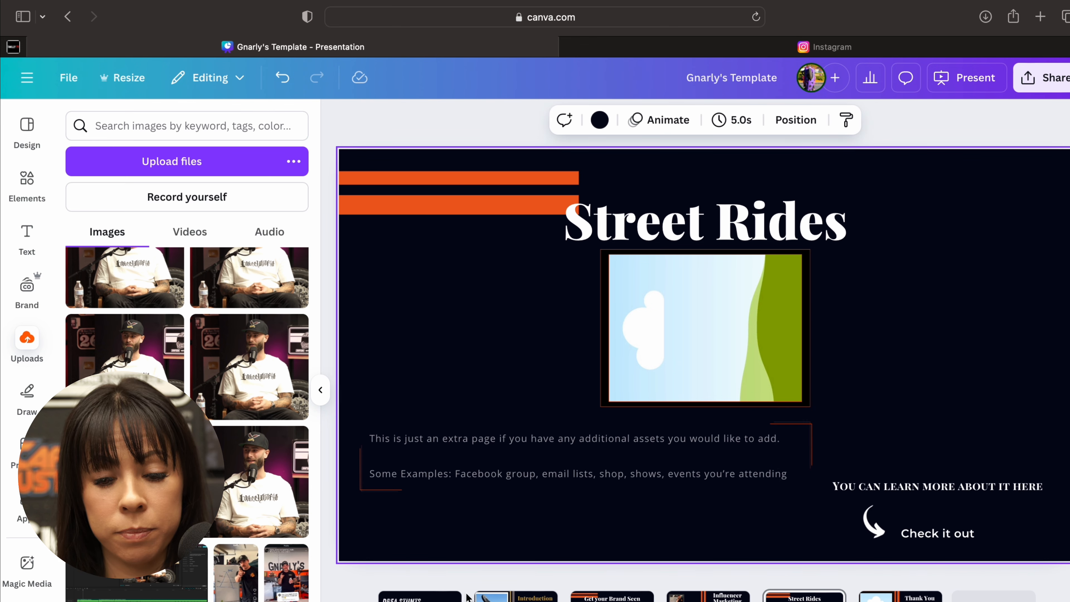
- On the Thank You slide, replace the Email placeholder above the phone line with the rider's e-mail address
click(900, 595)
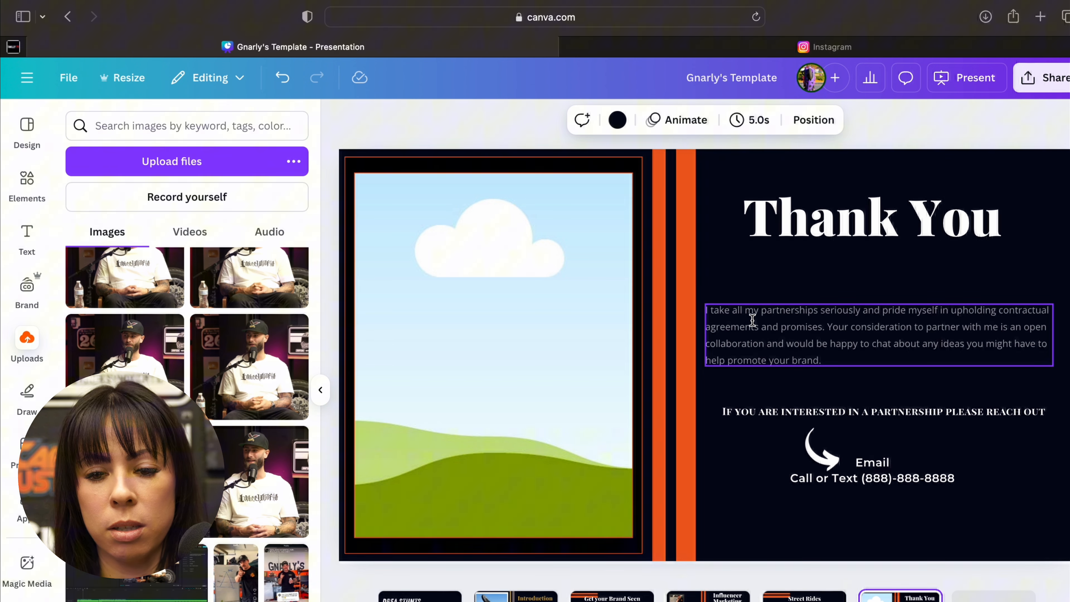
click(744, 277)
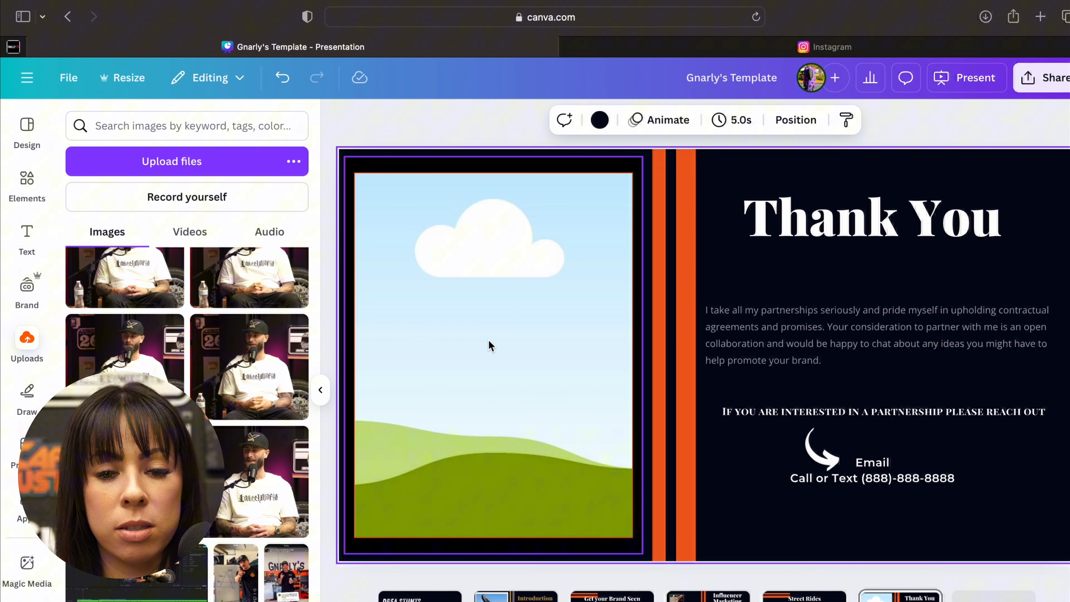
click(880, 478)
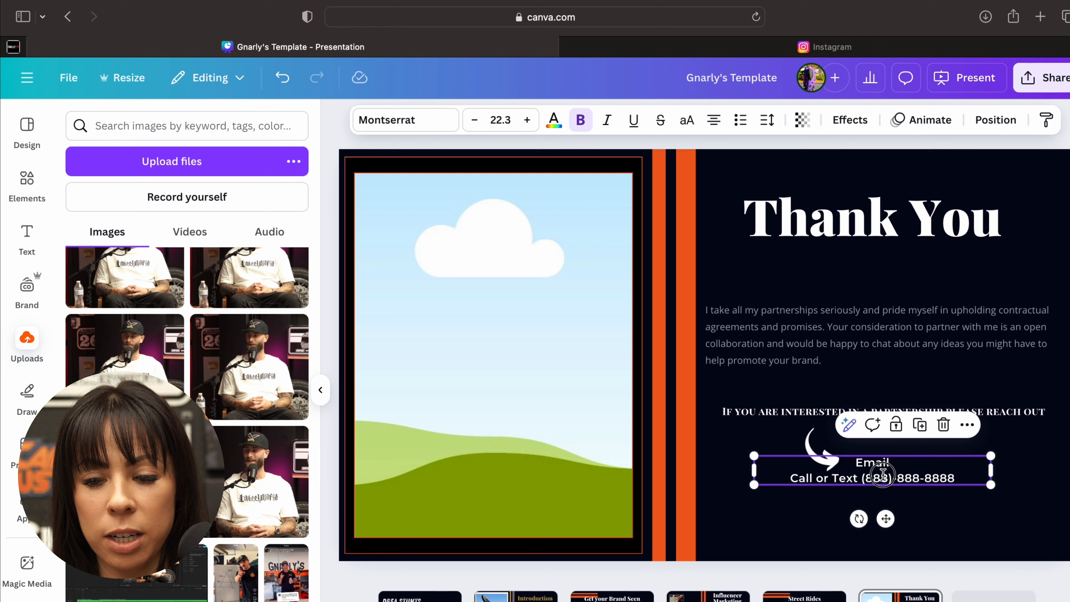
click(764, 492)
click(883, 462)
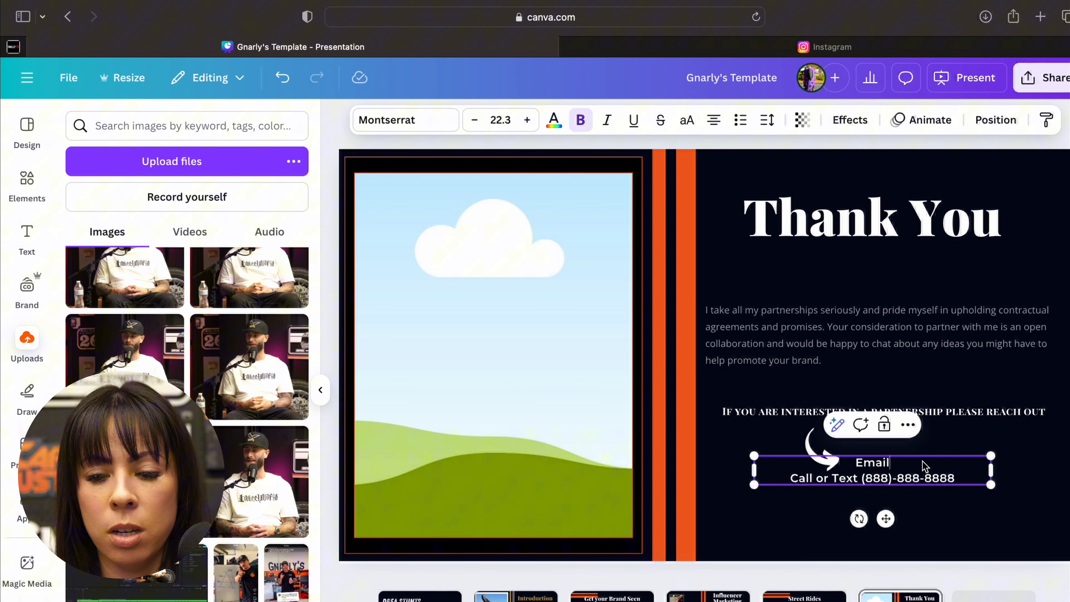
drag(886, 463, 854, 467)
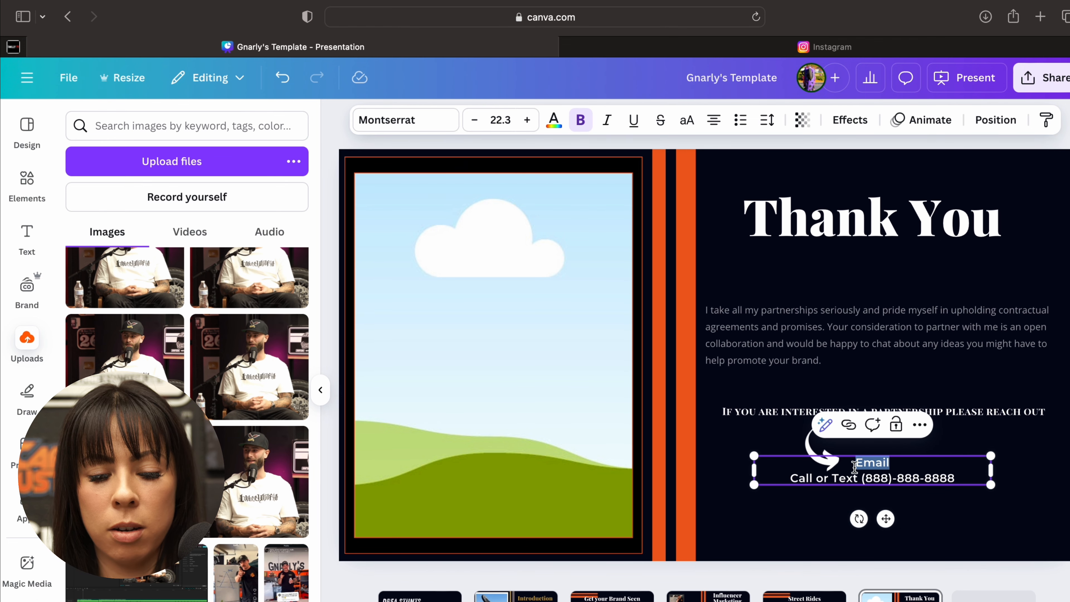
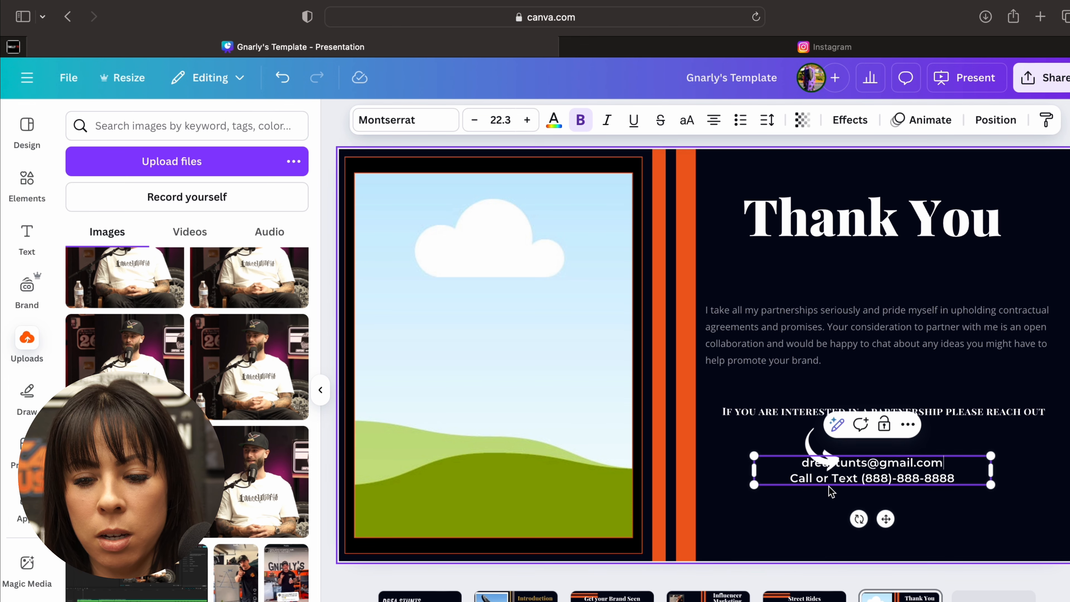
- Lower the contact details slightly, and move, enlarge and angle the curved arrow so it points at them without covering the e-mail address
drag(897, 518, 886, 539)
click(865, 456)
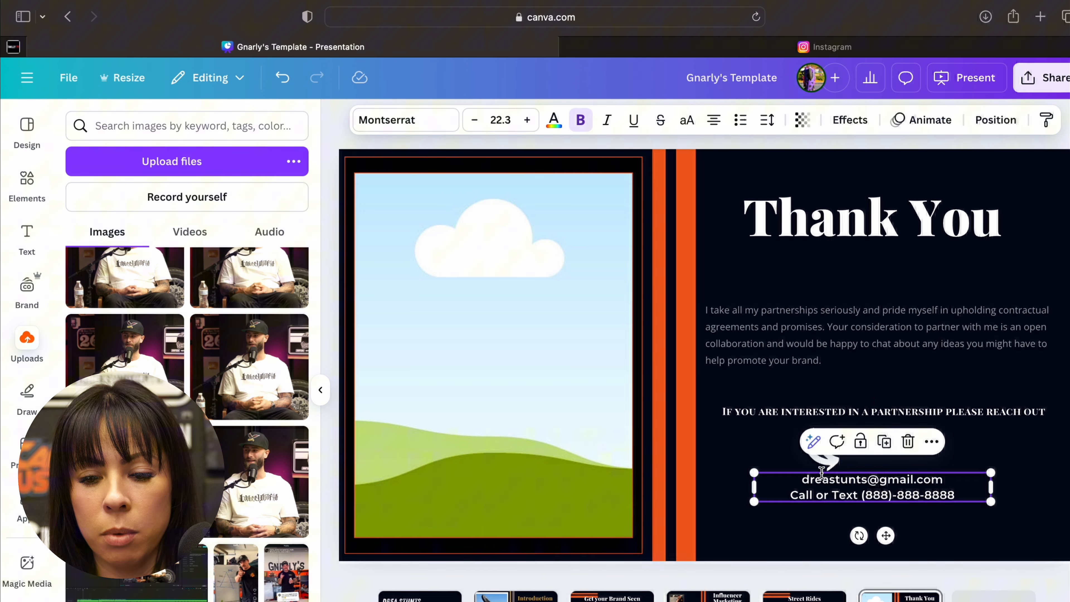
drag(821, 472, 771, 485)
drag(754, 441, 740, 427)
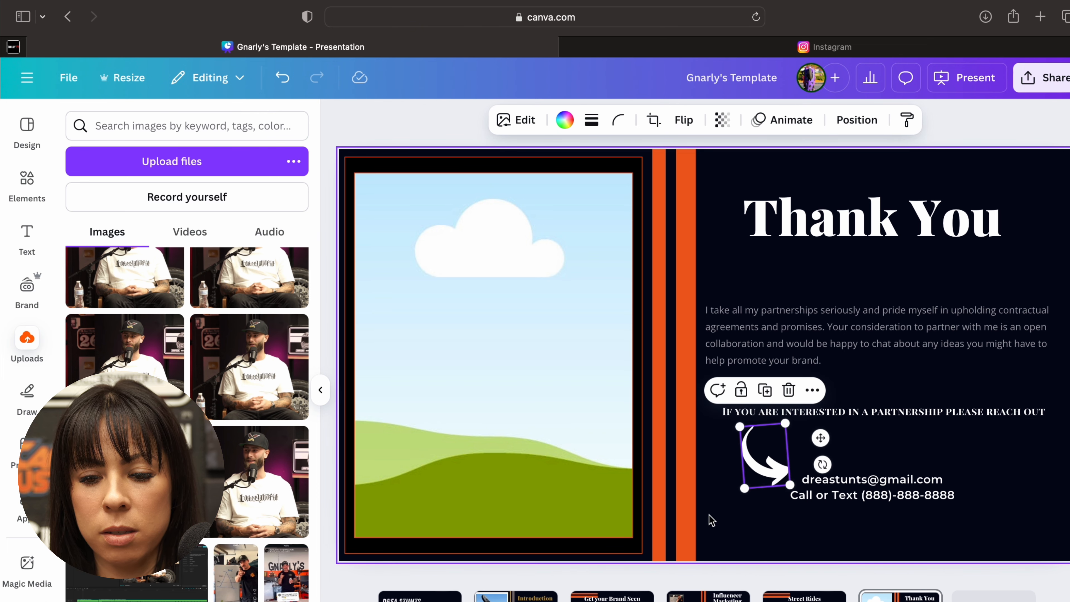
mouse_move(822, 464)
mouse_down()
mouse_move(803, 483)
mouse_move(831, 472)
mouse_move(821, 476)
mouse_up()
click(900, 463)
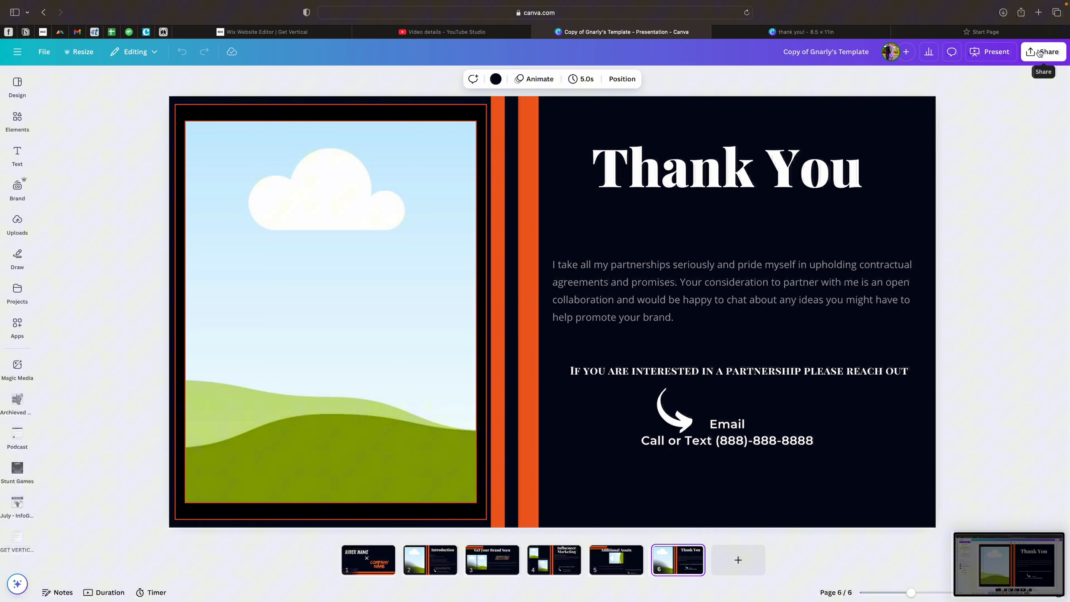
- Open the download settings for the Copy of Gnarly's Template presentation and choose PDF Standard as the file type
click(1054, 55)
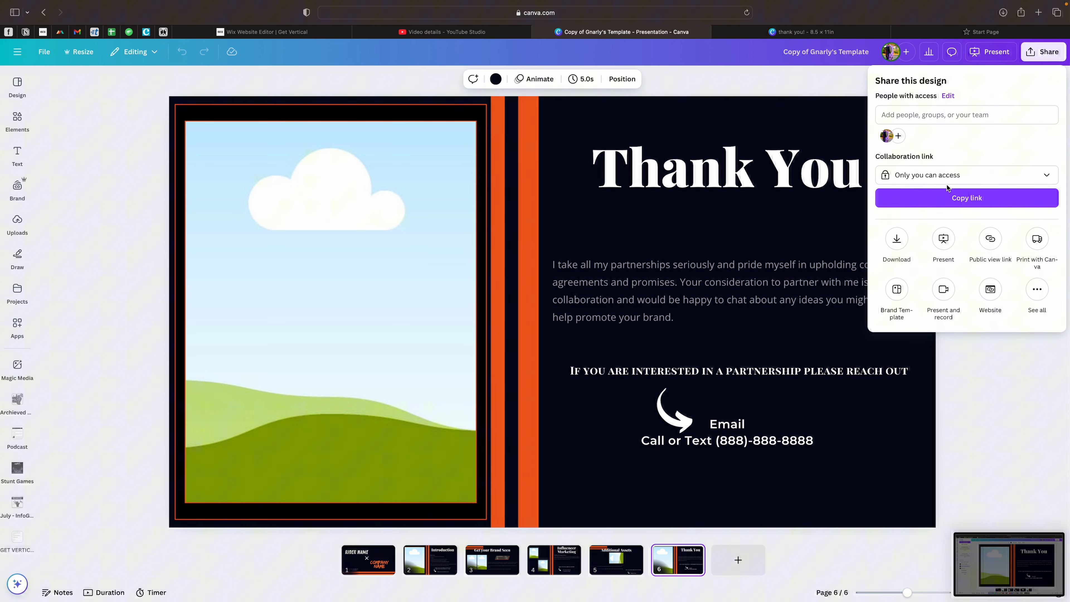
click(897, 239)
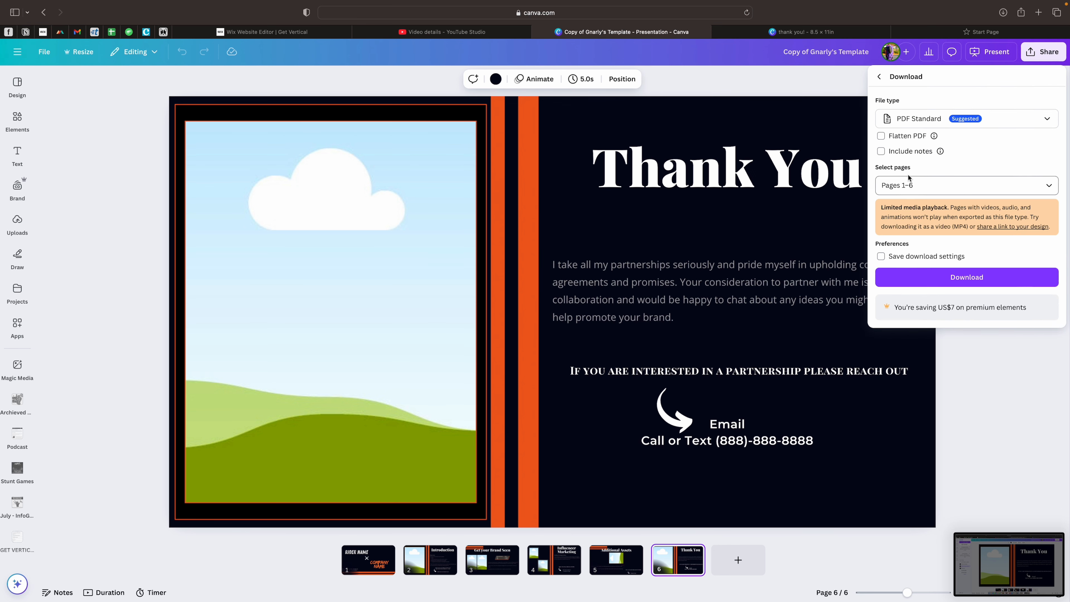
click(919, 120)
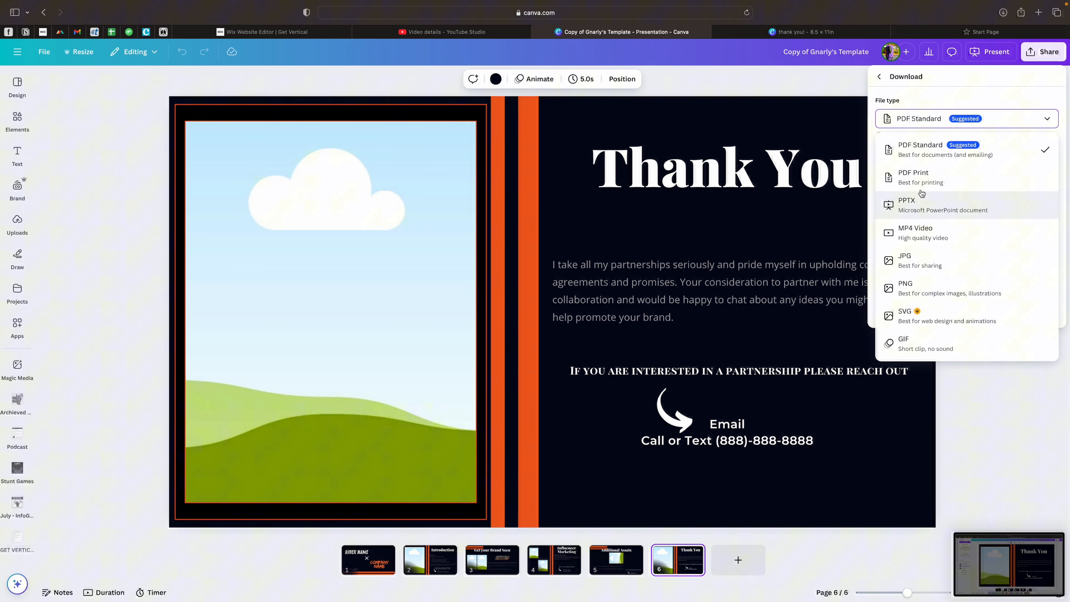
click(882, 150)
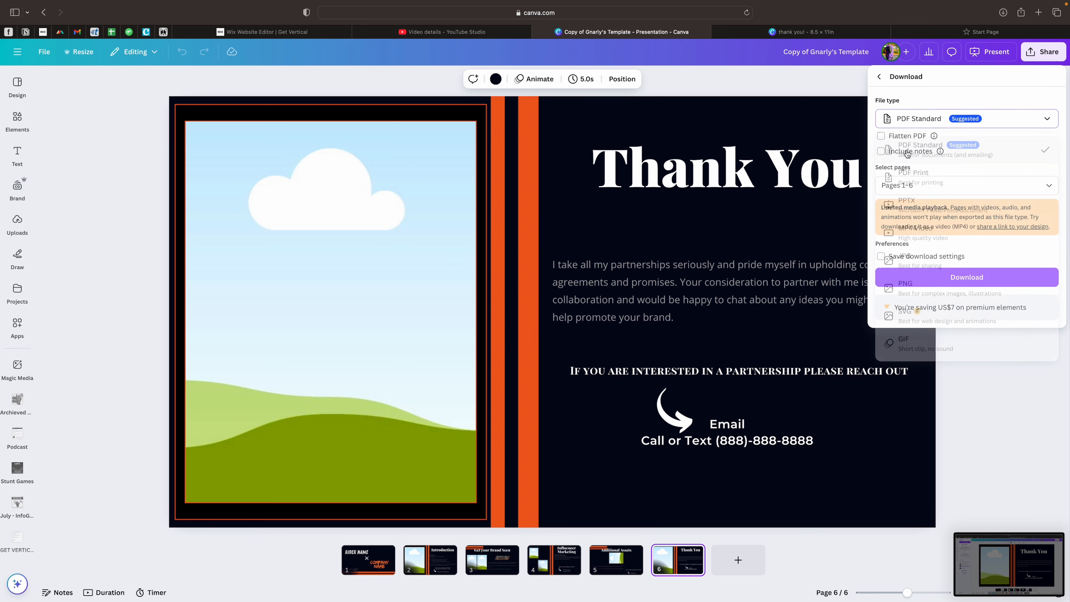